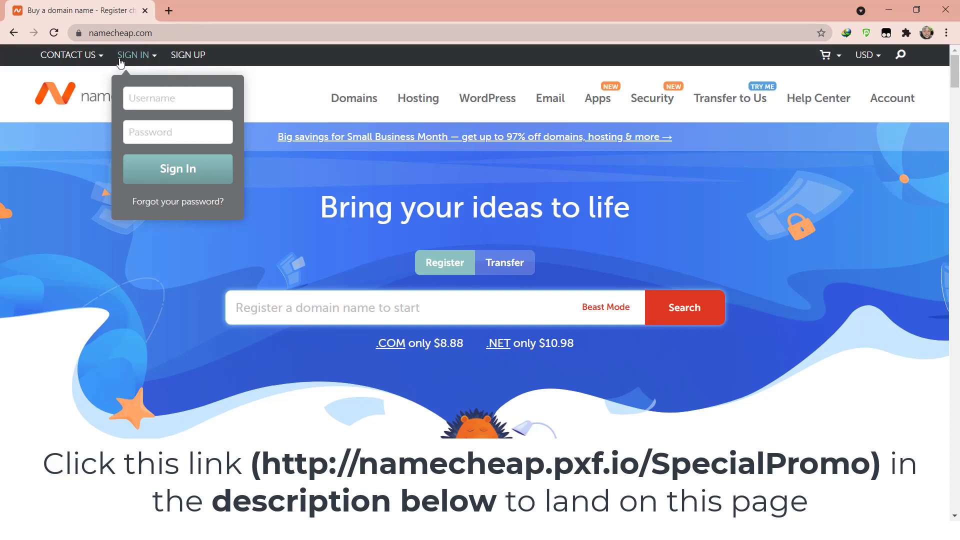
- On the signup page, enter a username, then type and confirm the account password
click(183, 56)
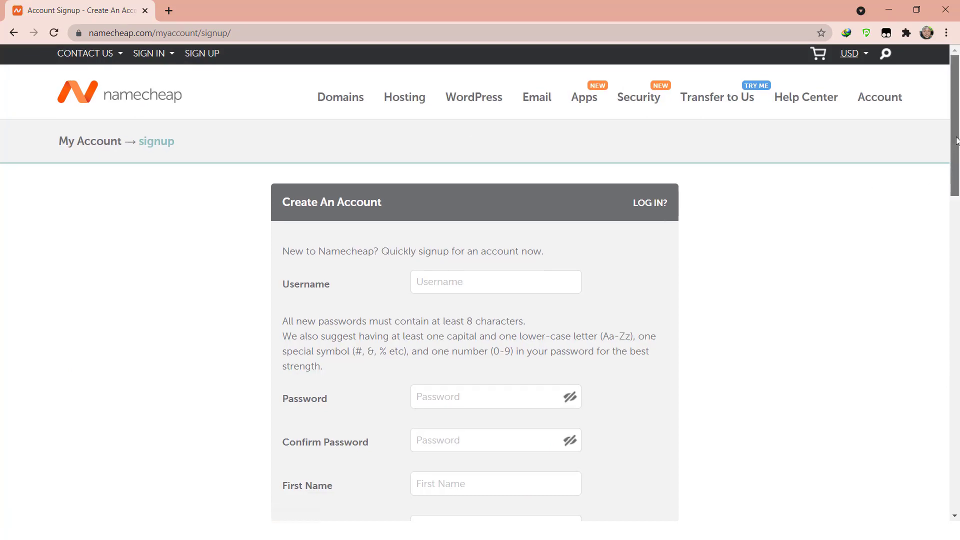
drag(957, 141, 957, 189)
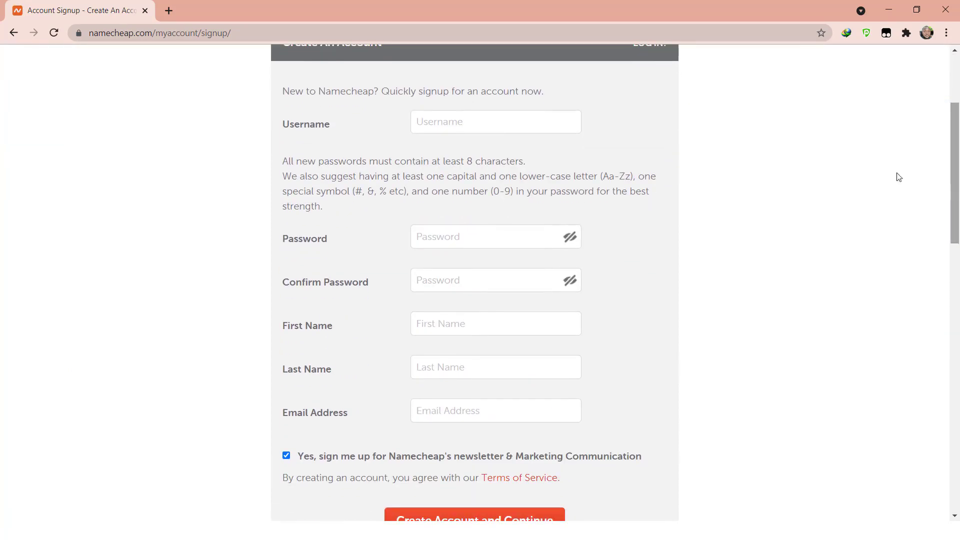
click(562, 130)
text(learn)
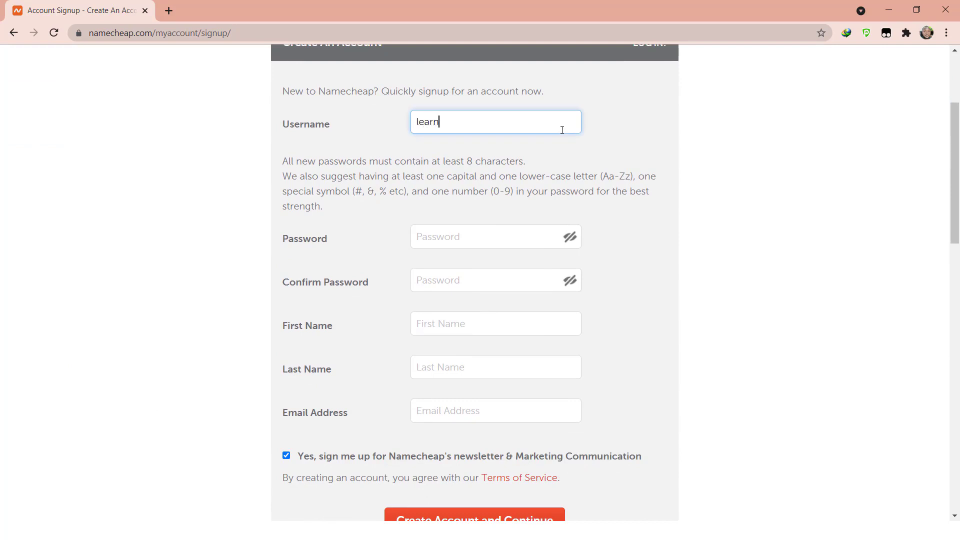
text(witholuwabiyi)
click(485, 239)
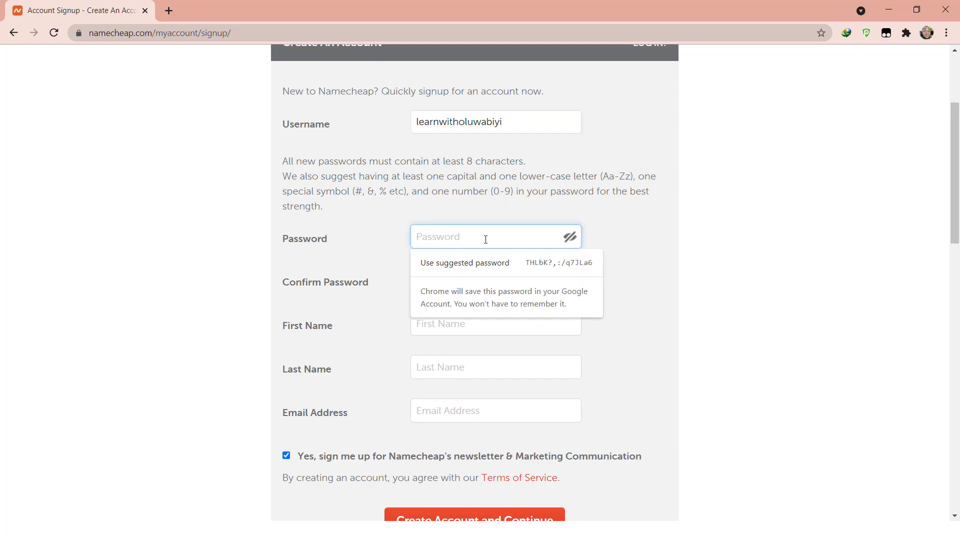
text(axxxxxxx)
click(476, 277)
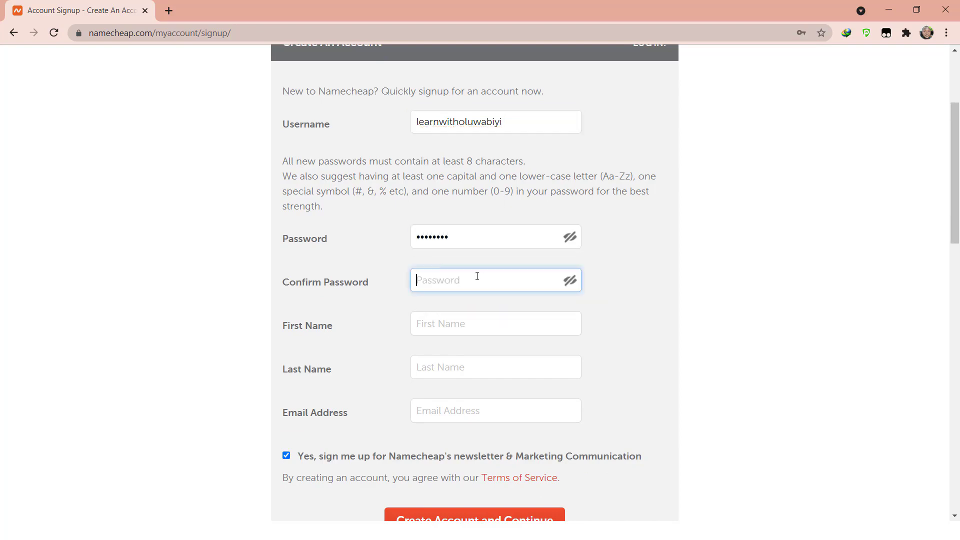
text(xxxxxxxx)
- Enter the user's first name, last name and e-mail address, then create the account
click(475, 323)
text(Samson)
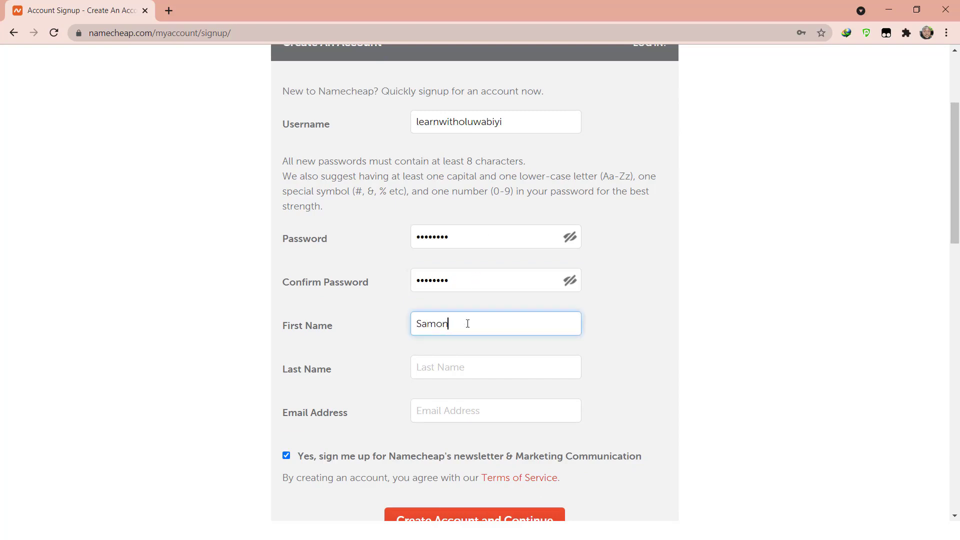
click(458, 364)
text(Oluwabiyi)
click(461, 412)
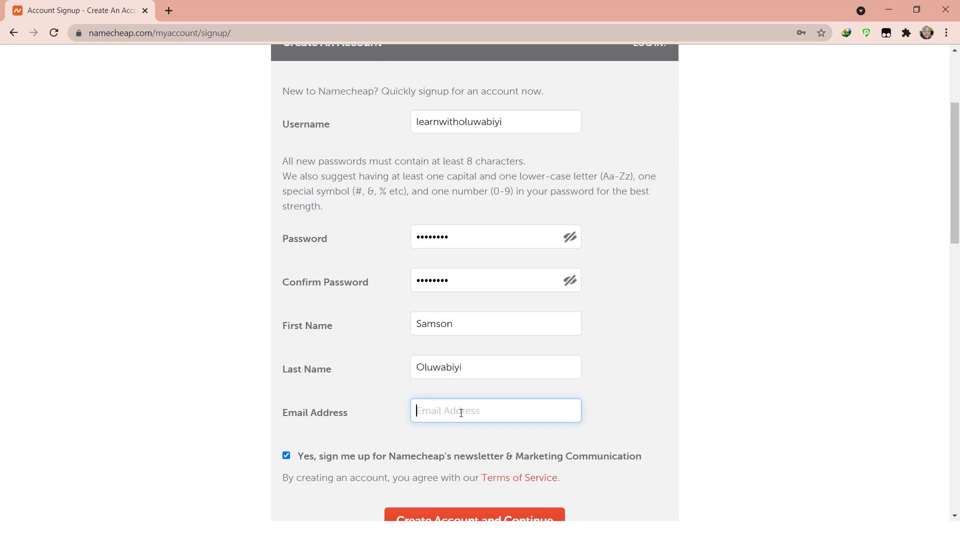
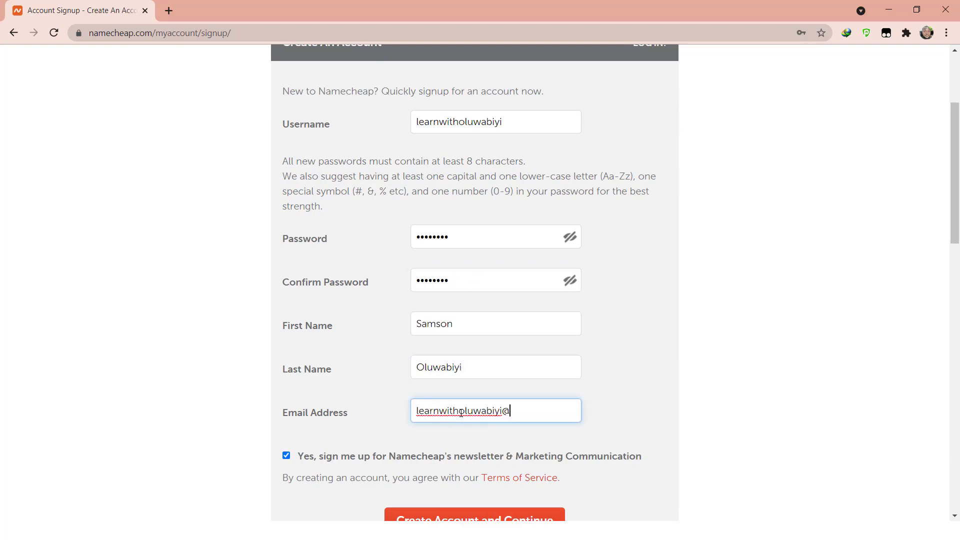
drag(953, 230, 956, 313)
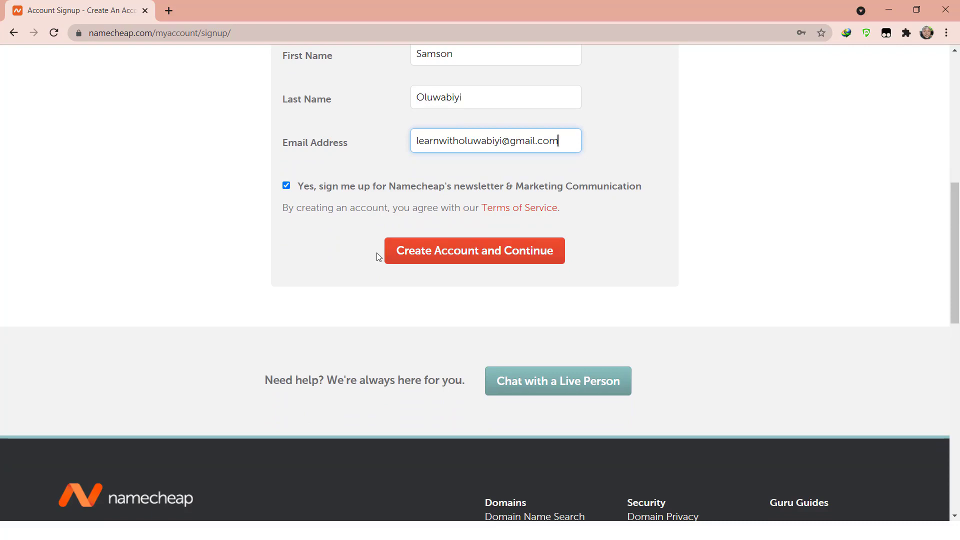
click(503, 251)
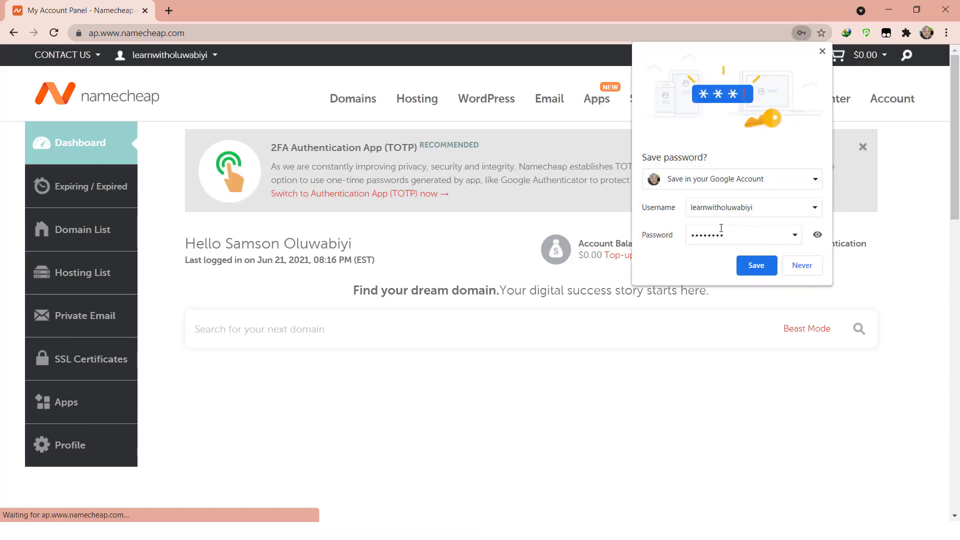
- Save the new login in Chrome and bring up the Domains menu
click(754, 267)
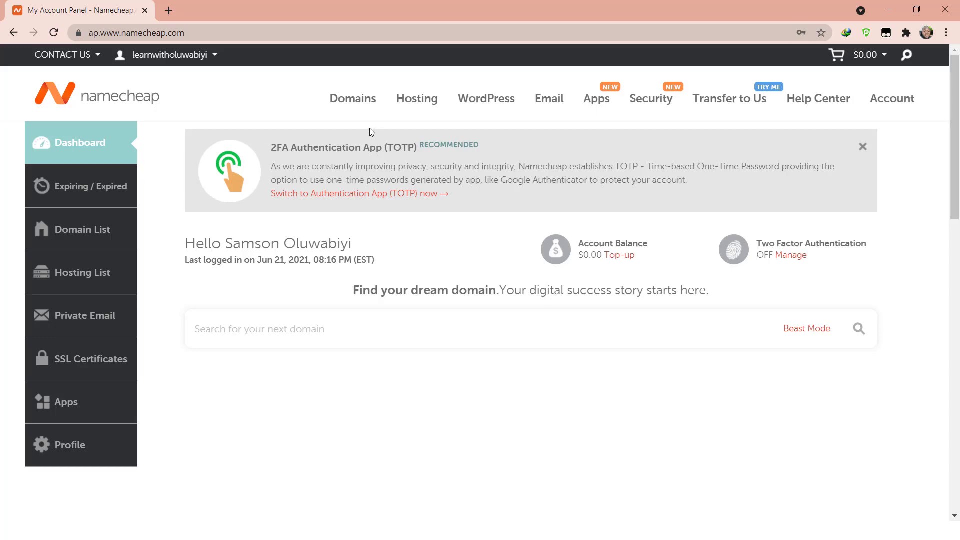
mouse_move(366, 97)
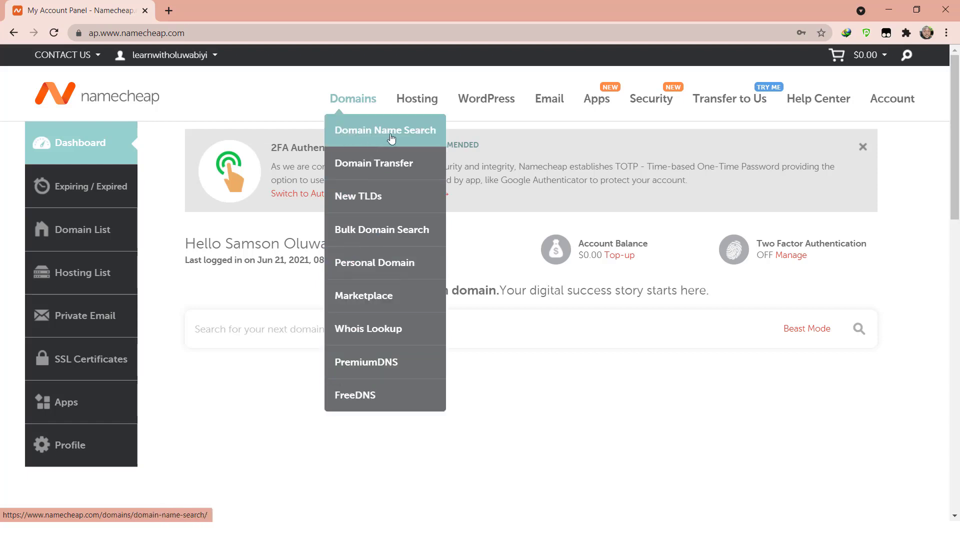
- On Domain Name Search, enter truevinehospital.com, correcting a typo, and run the search
click(366, 135)
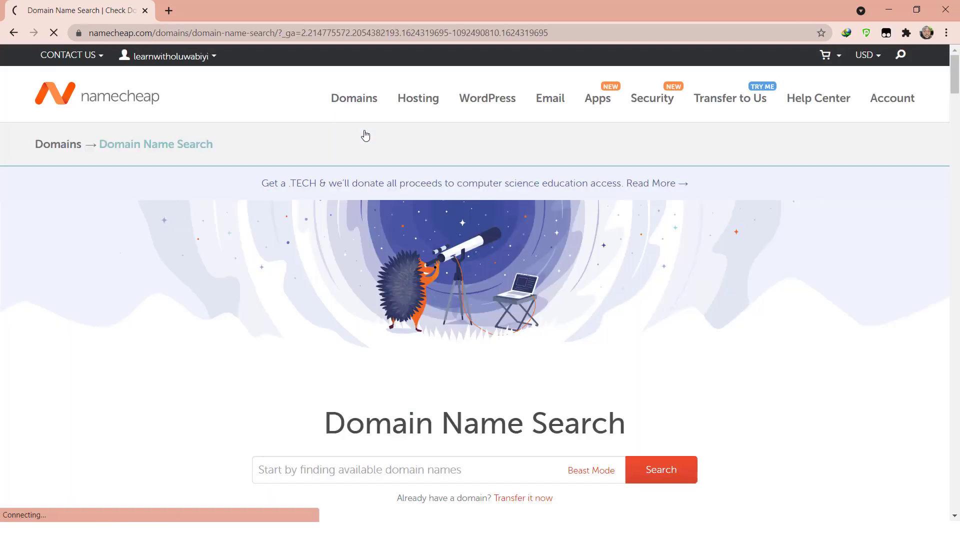
scroll(347, 246, down, 4)
click(330, 249)
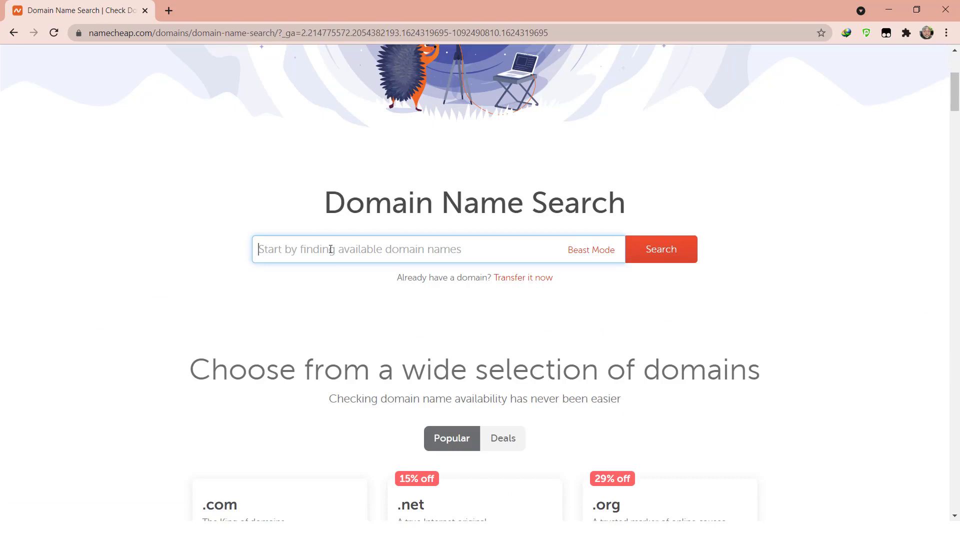
text(truein)
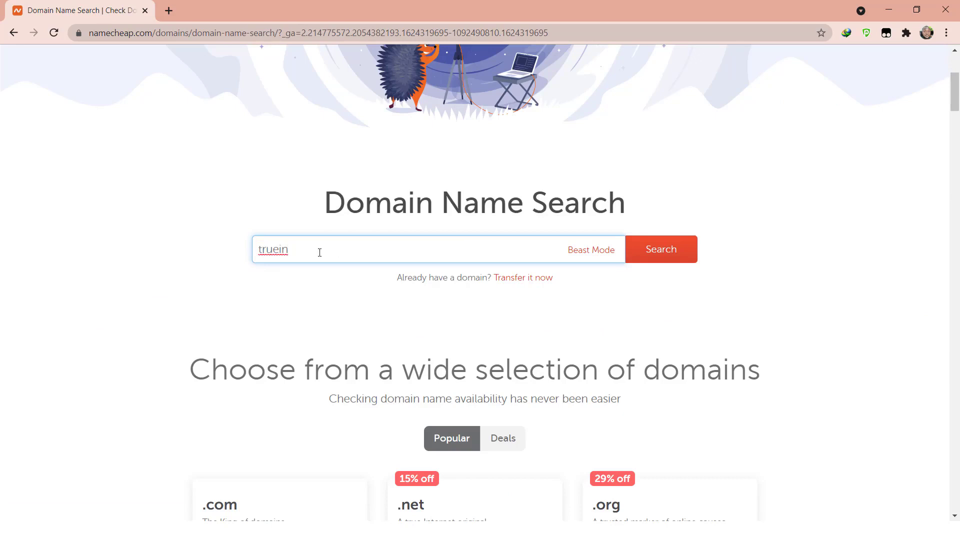
key(BackSpace)
key(BackSpace)
text(vinehospital.co)
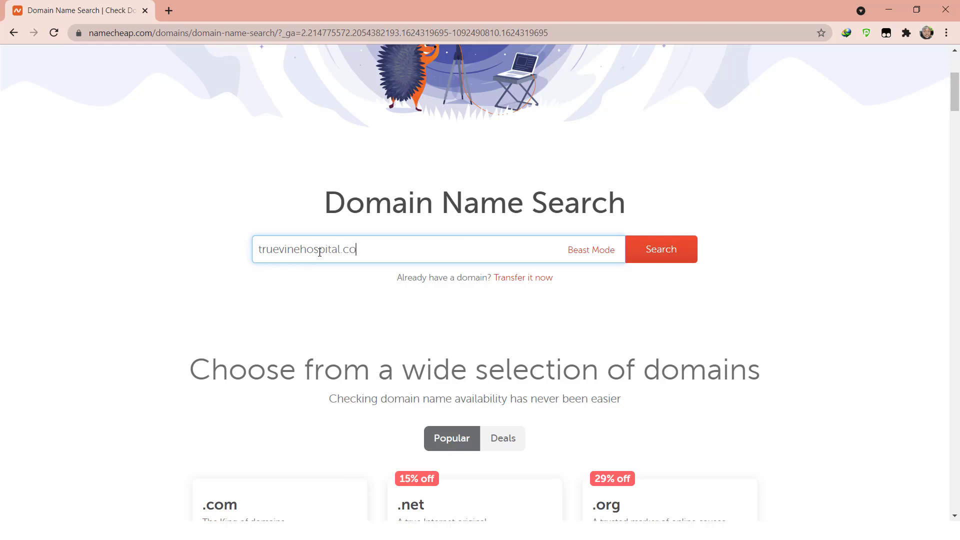
text(m)
drag(342, 250, 375, 250)
click(367, 249)
drag(377, 251, 236, 248)
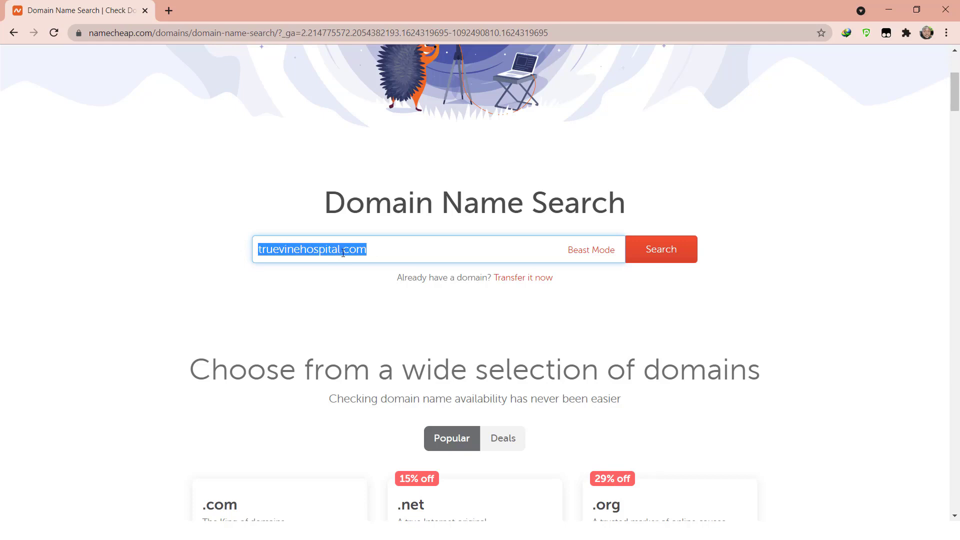
click(376, 248)
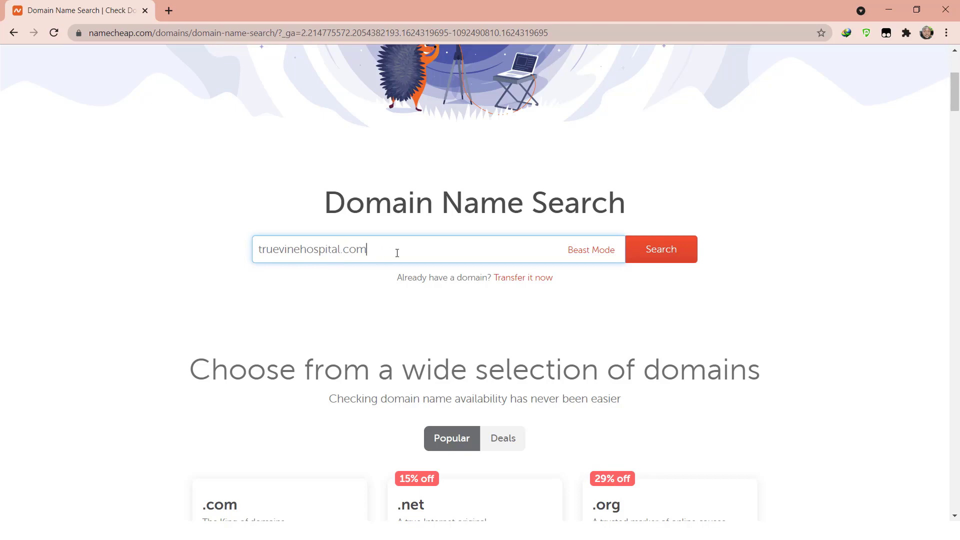
click(654, 251)
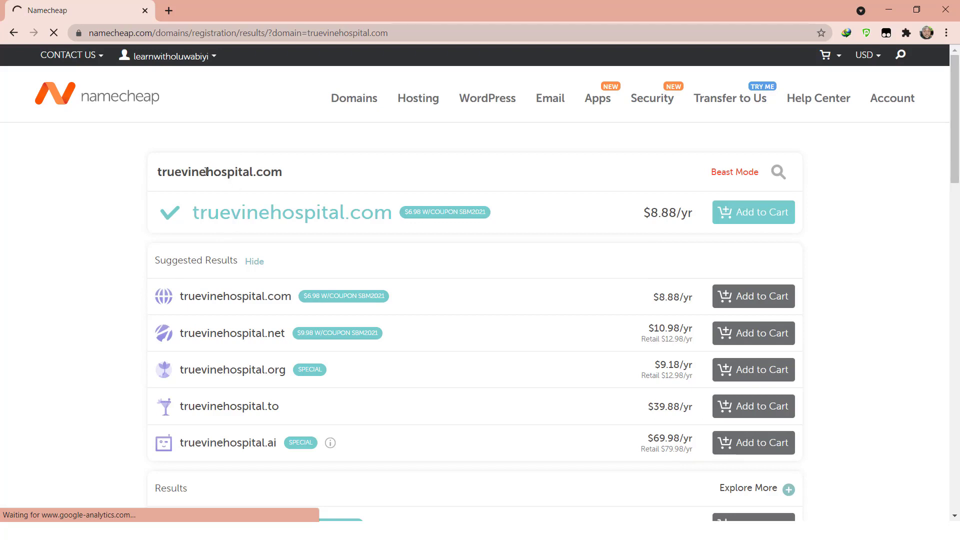
- Check hospital.com is taken, restore truevinehospital.com, and add it to the cart
drag(206, 172, 107, 164)
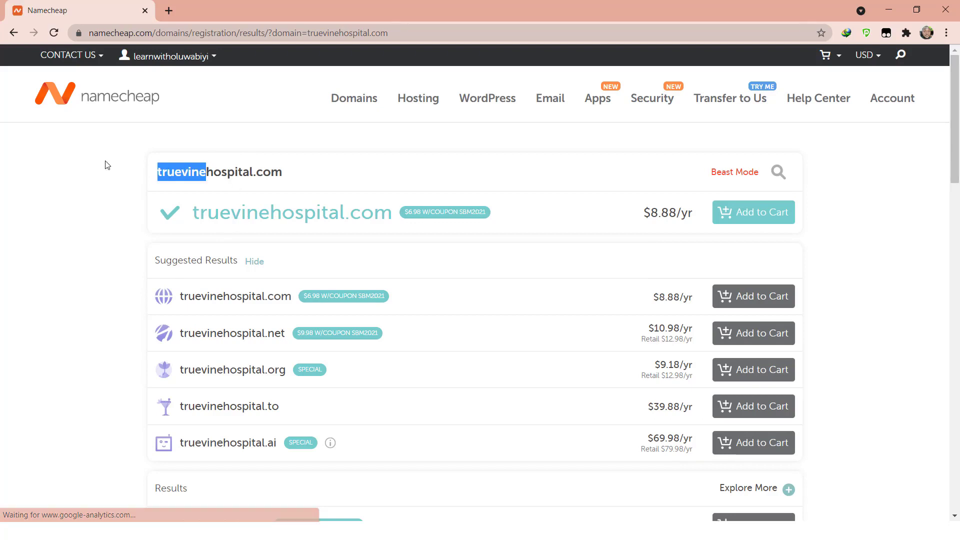
key(BackSpace)
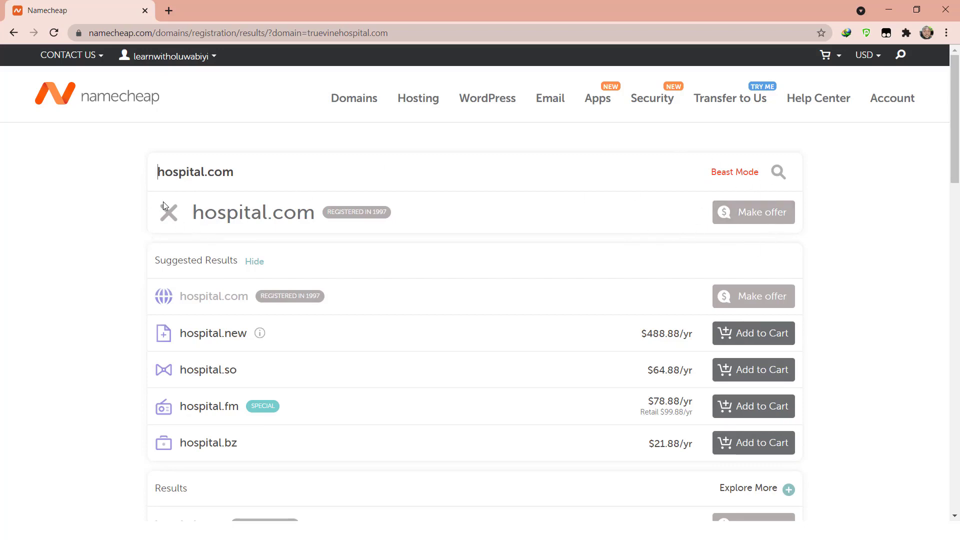
key(ctrl+z)
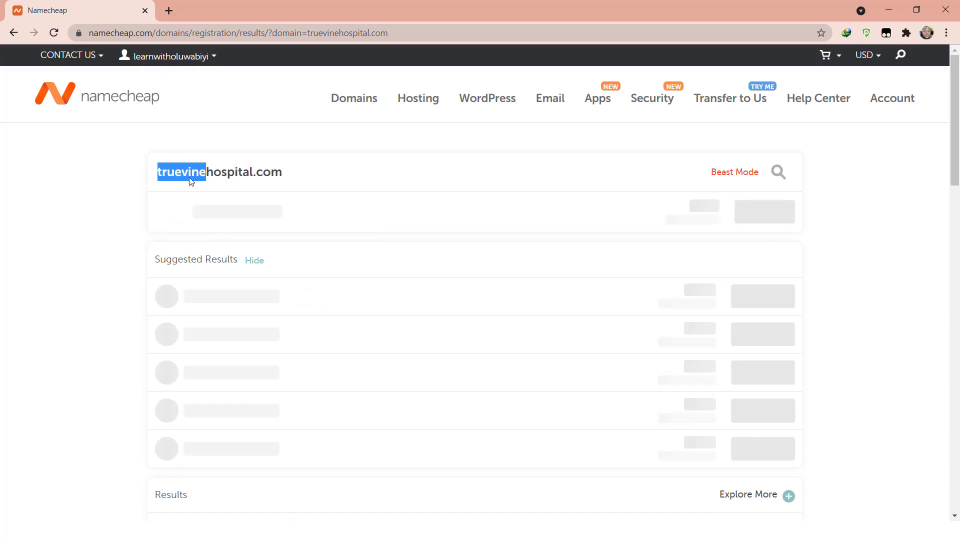
click(234, 171)
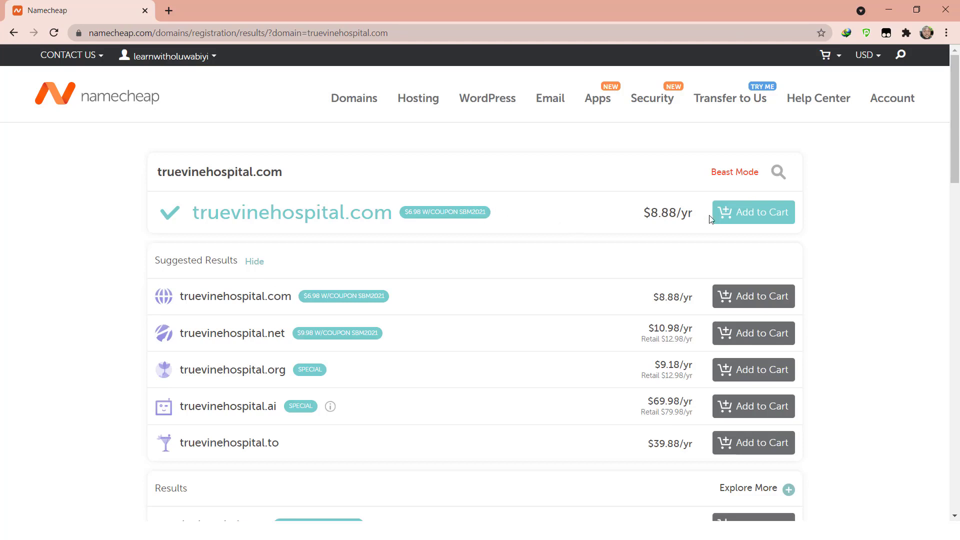
click(766, 215)
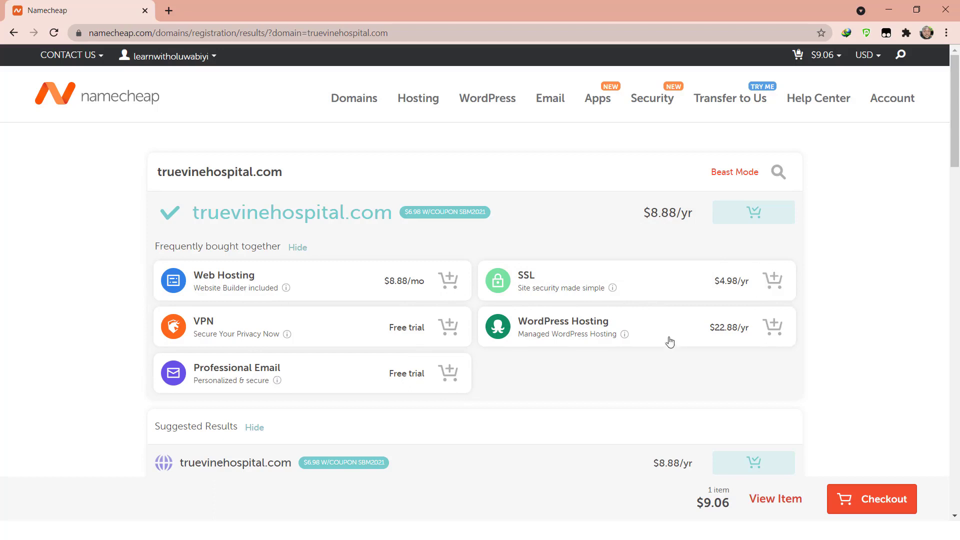
- Check out the cart and confirm the truevinehospital.com order with Domain Privacy
click(865, 505)
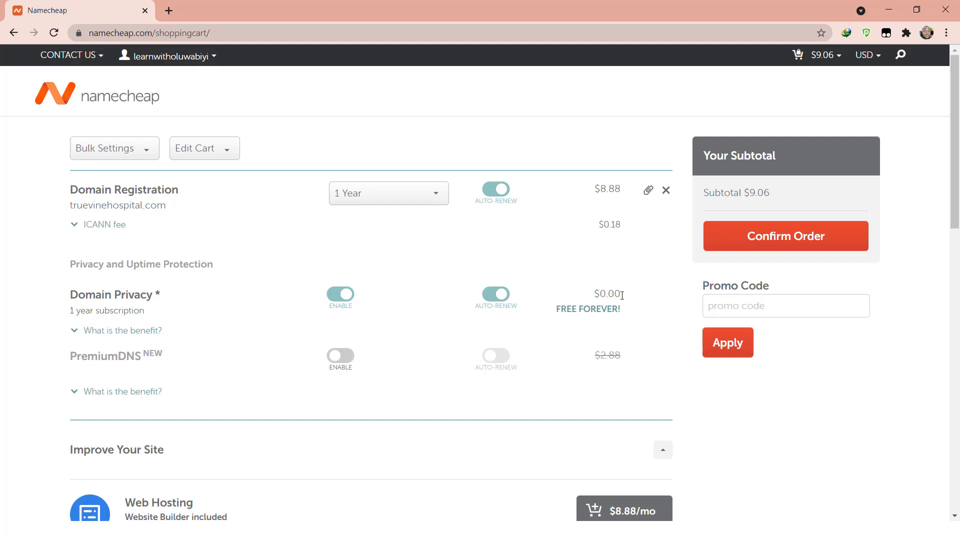
click(786, 239)
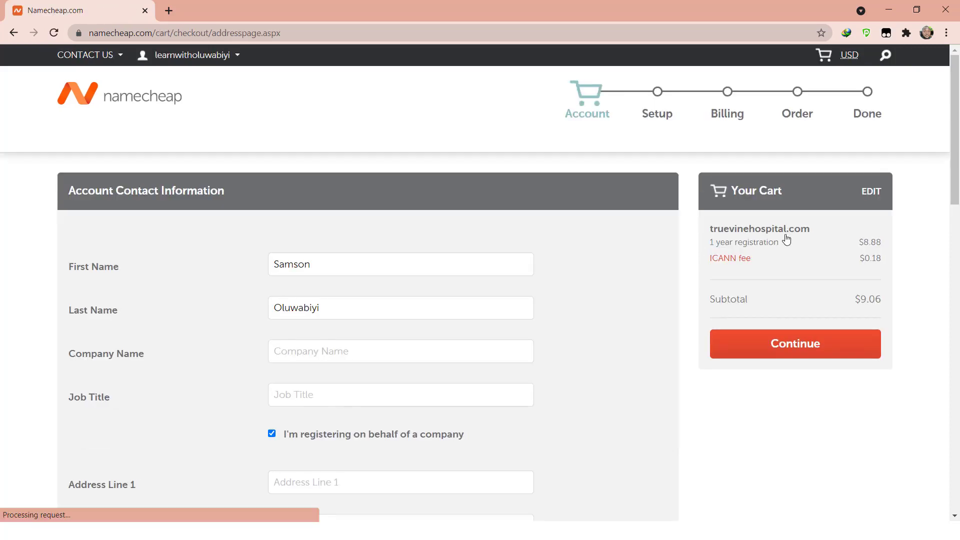
- Enter the company name, a job title of 'M' and the street address
drag(956, 120, 958, 159)
click(293, 222)
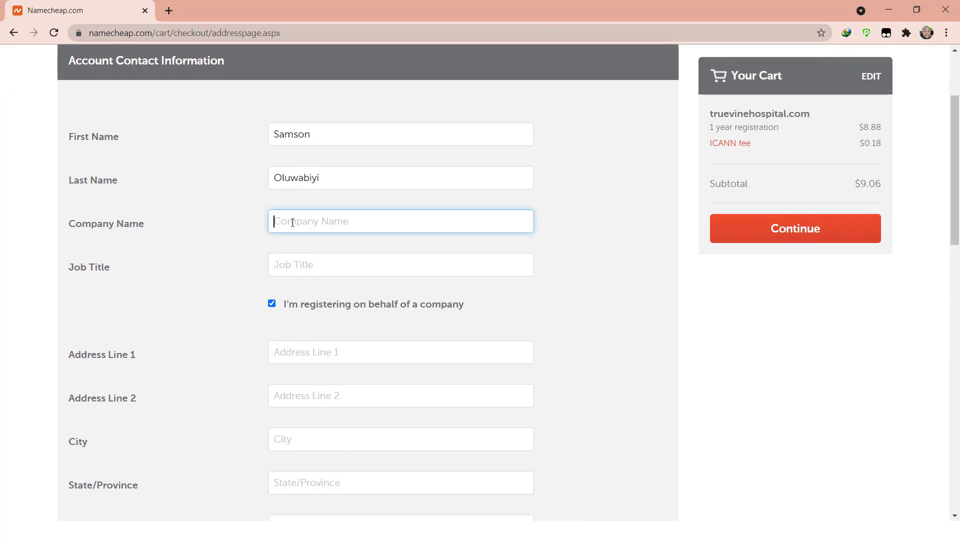
text(Wikiator)
click(320, 263)
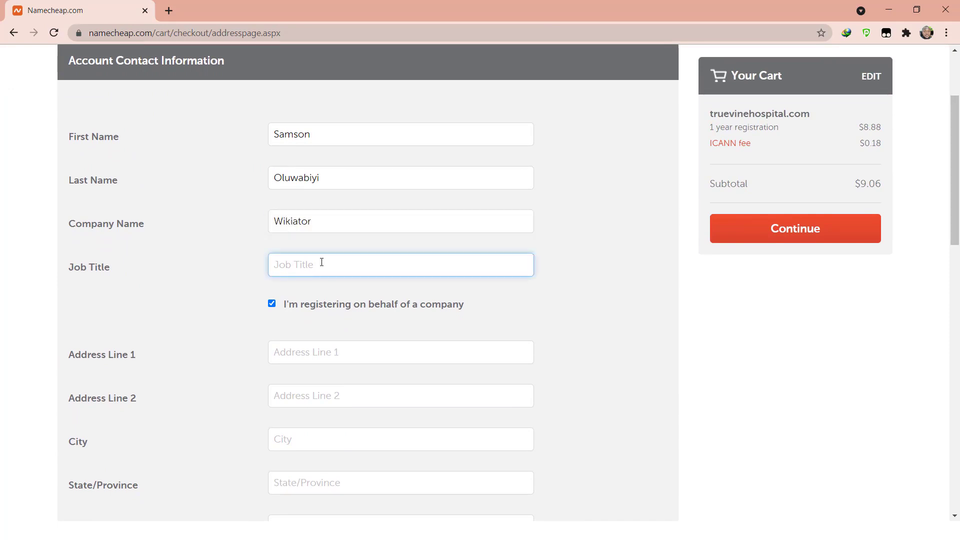
text(MD)
click(317, 353)
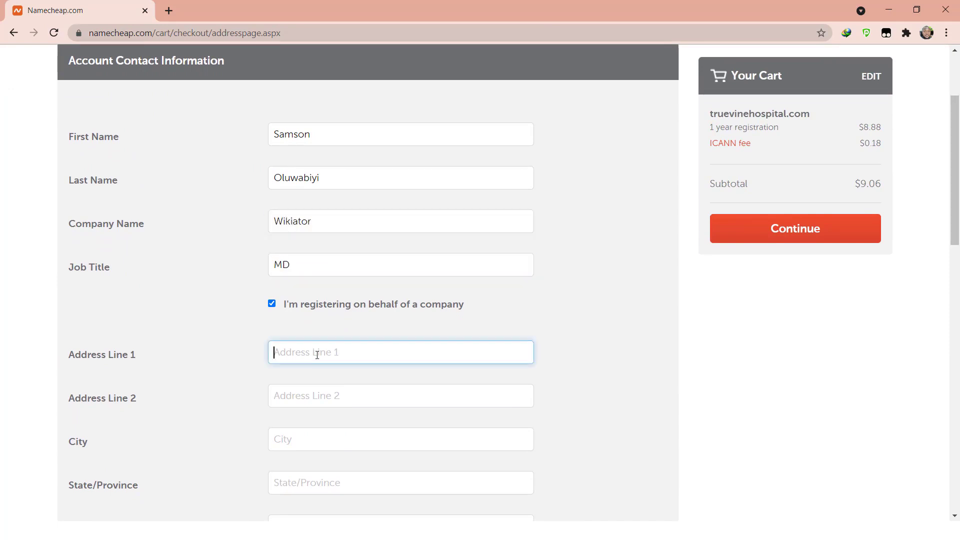
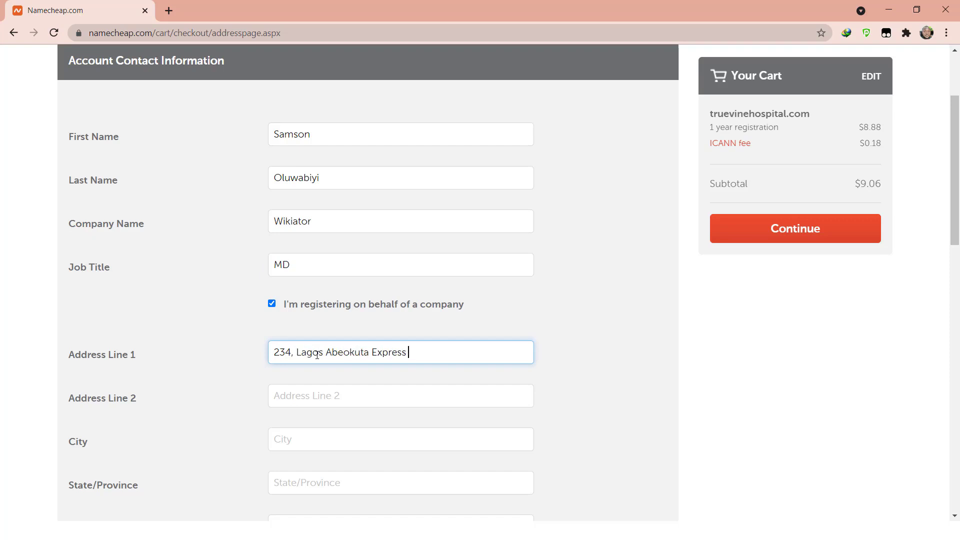
- Fill in the city, state/province and postal code fields
click(308, 448)
text(Lagos)
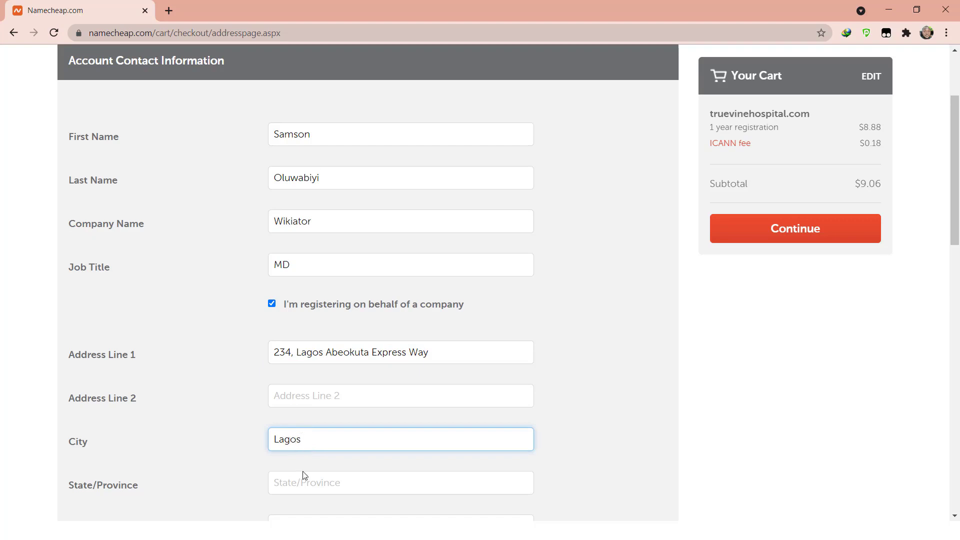
click(302, 479)
text(Lagos)
drag(948, 187, 947, 303)
key(Tab)
text(100011)
- Choose +234 as the phone country code and enter the phone number
click(391, 273)
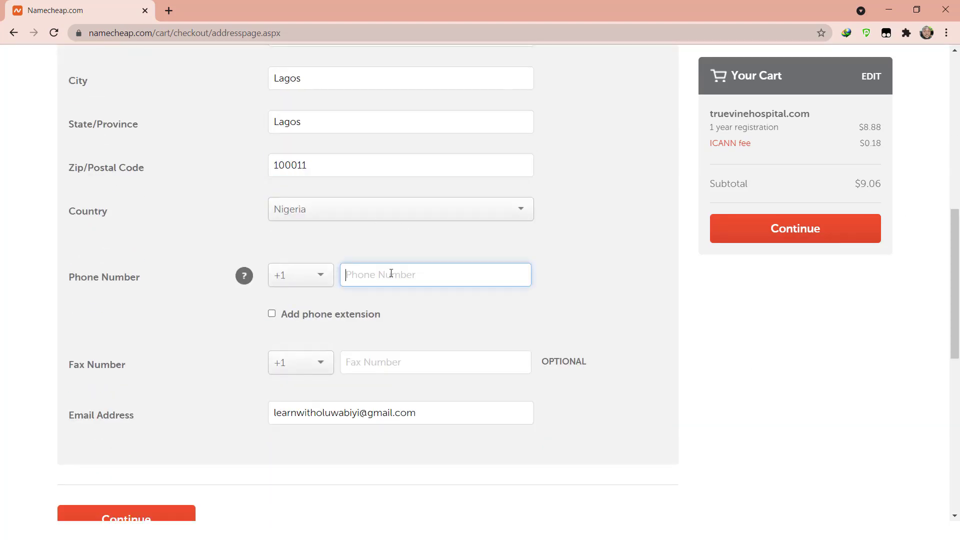
click(325, 281)
drag(335, 299, 336, 329)
click(303, 359)
click(394, 277)
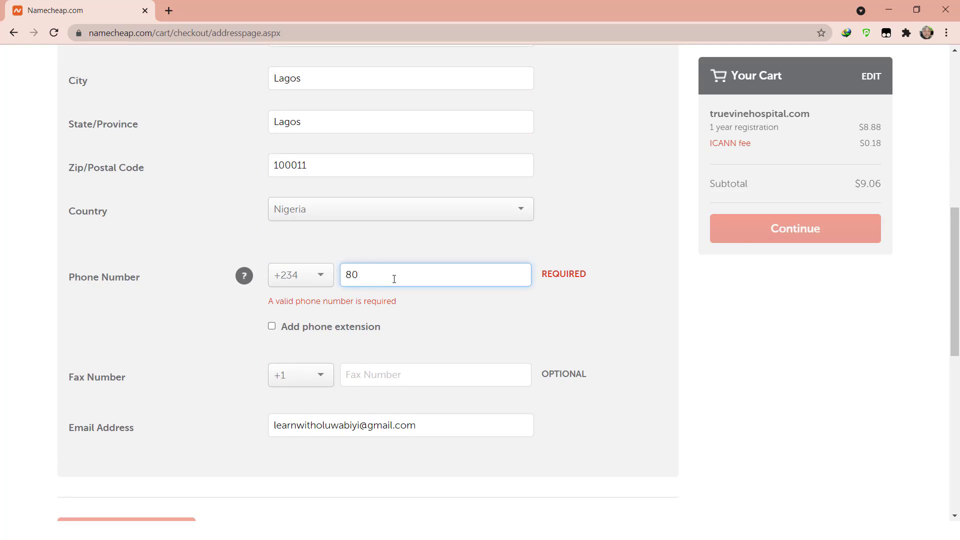
click(427, 313)
- Keep the +234 code and correct the phone number's leading zero
mouse_move(958, 309)
mouse_down()
mouse_move(959, 198)
mouse_move(959, 305)
mouse_up()
click(321, 283)
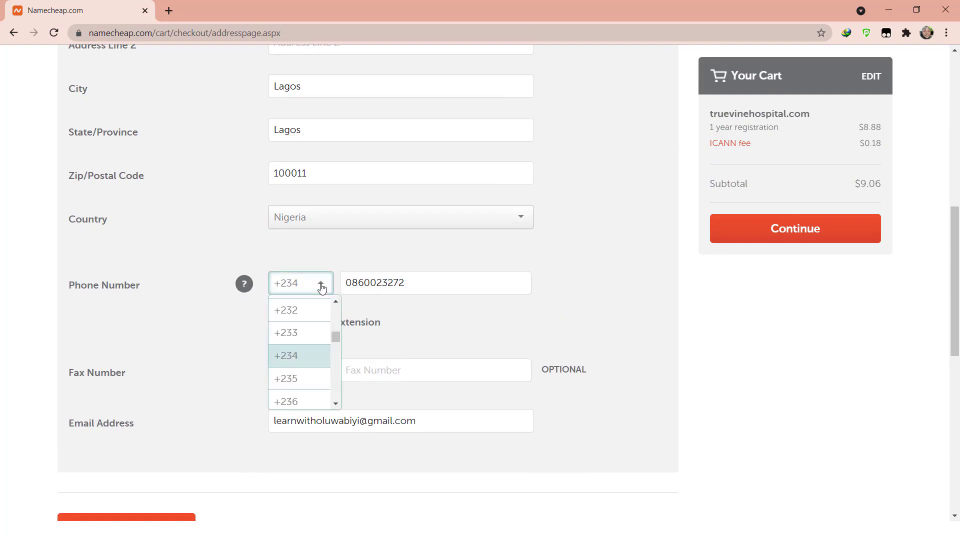
click(310, 357)
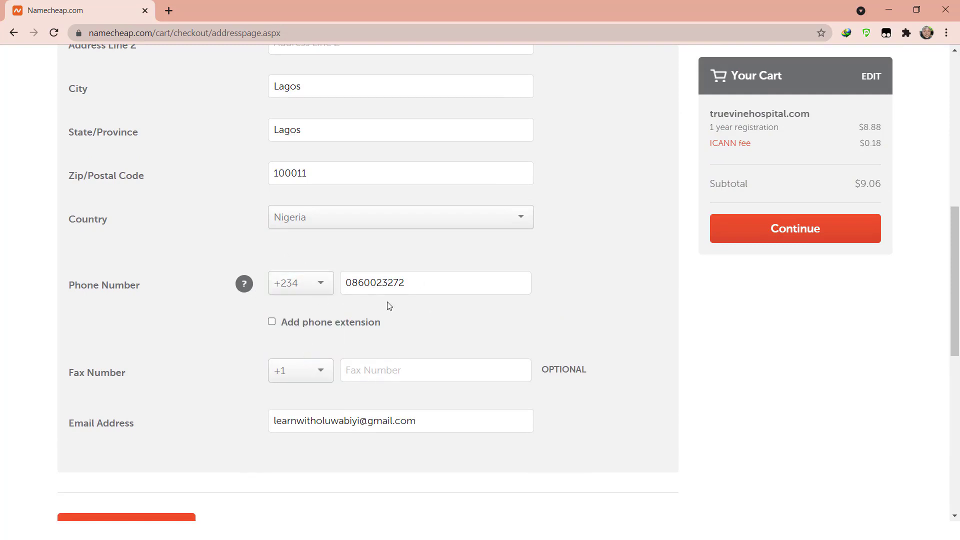
click(344, 283)
key(Delete)
click(353, 283)
text(0)
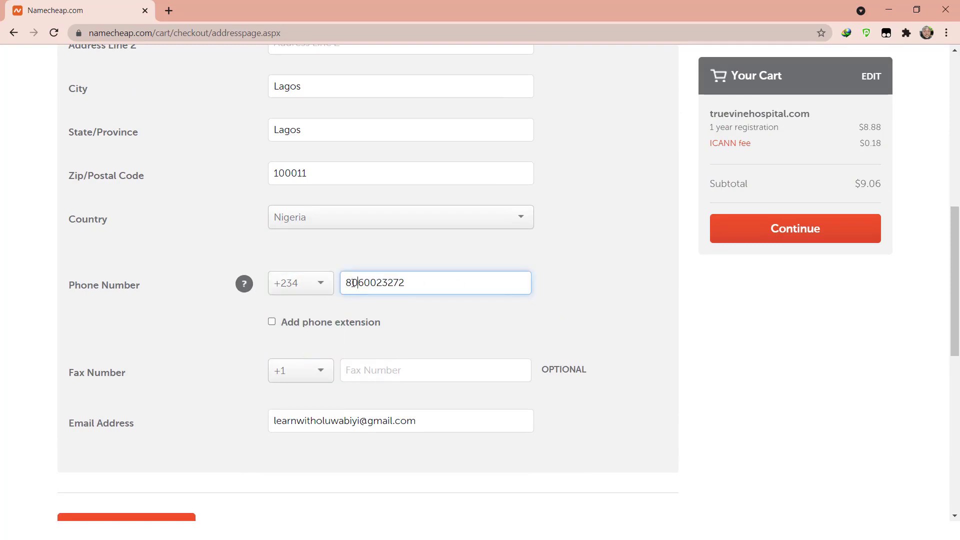
click(629, 276)
drag(955, 232, 956, 302)
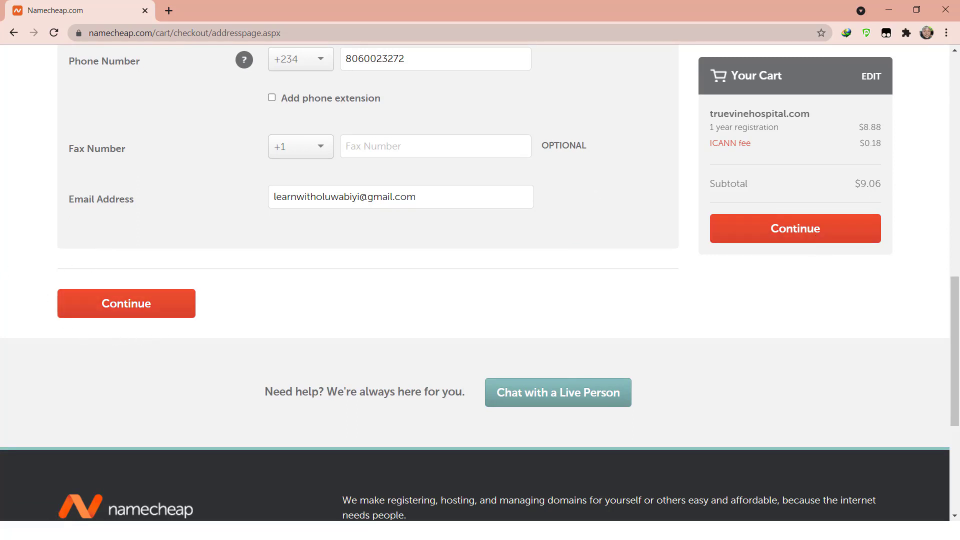
- Submit the contact details and tick saving this setup as the default checkout settings
click(126, 308)
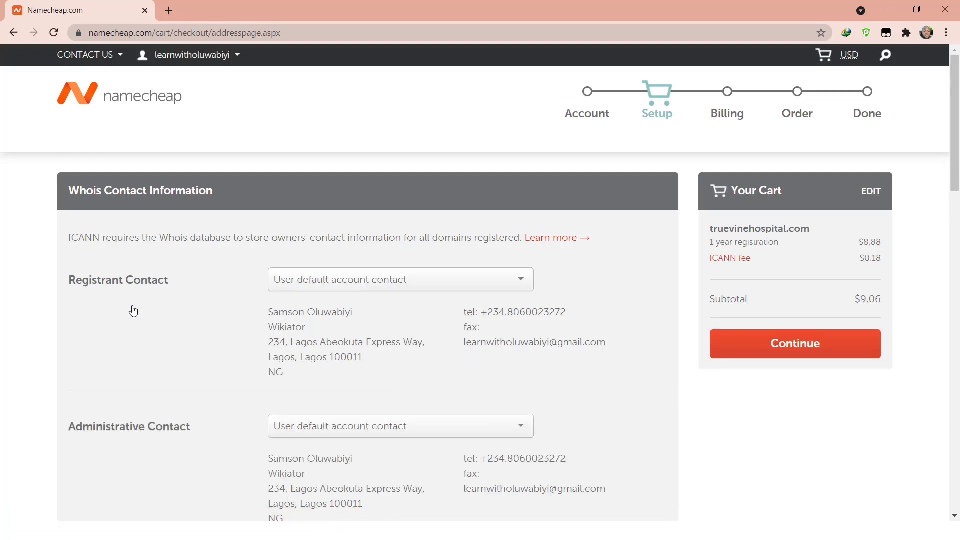
scroll(946, 93, down, 1)
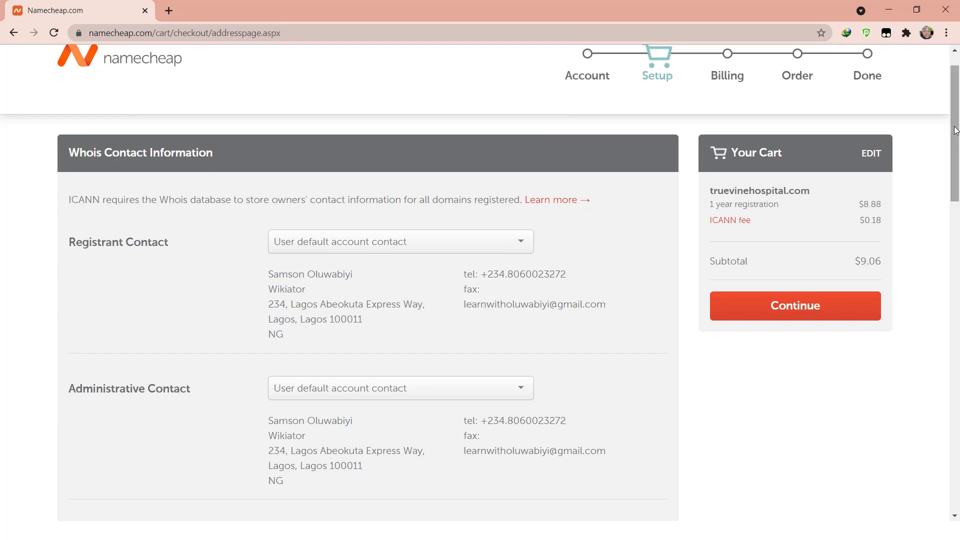
drag(955, 131, 959, 332)
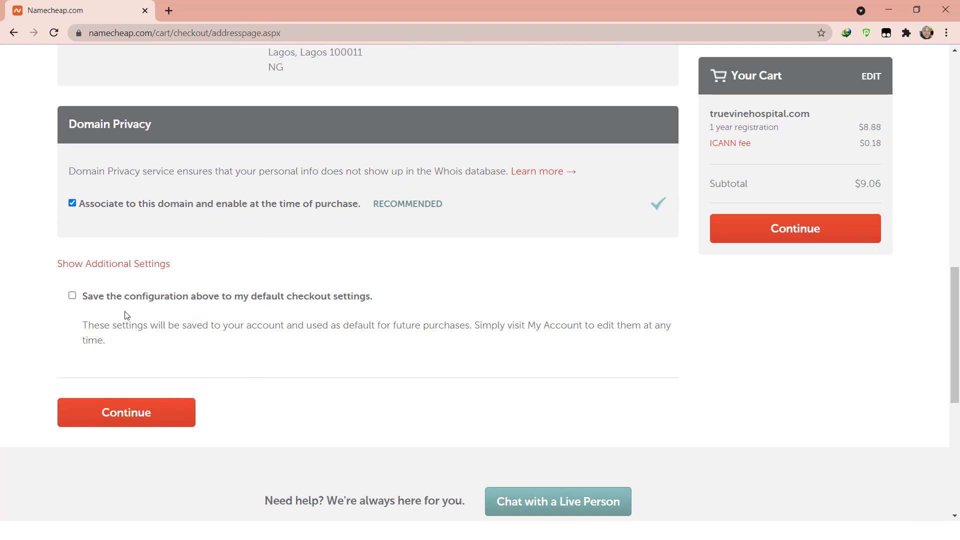
click(72, 295)
- Continue to Billing and scroll the Payment Method page down to Renewal Settings
click(791, 229)
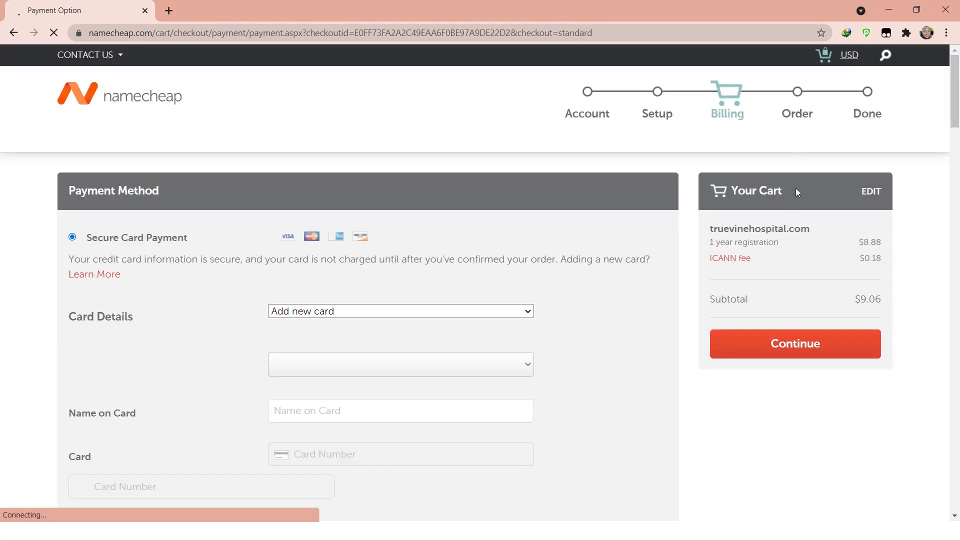
drag(956, 96, 948, 115)
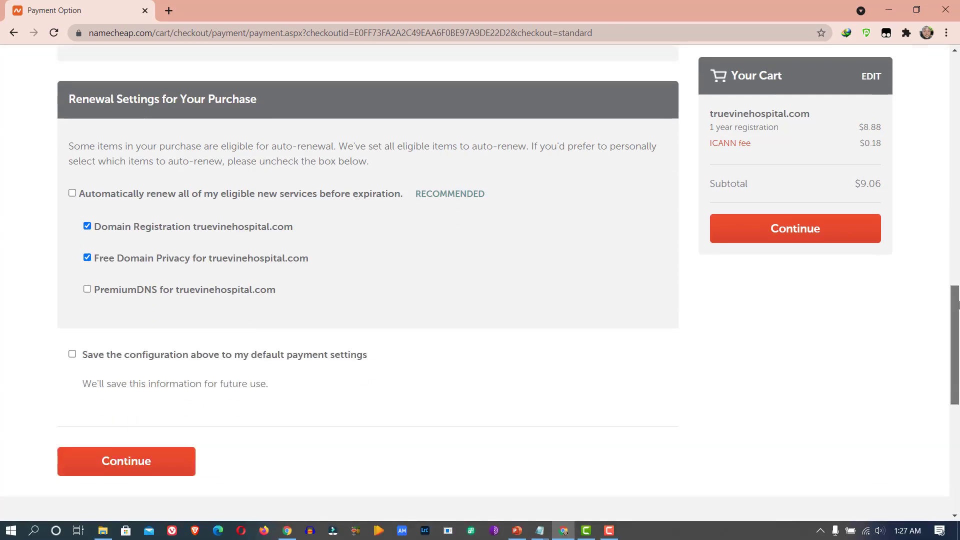
drag(959, 301, 959, 310)
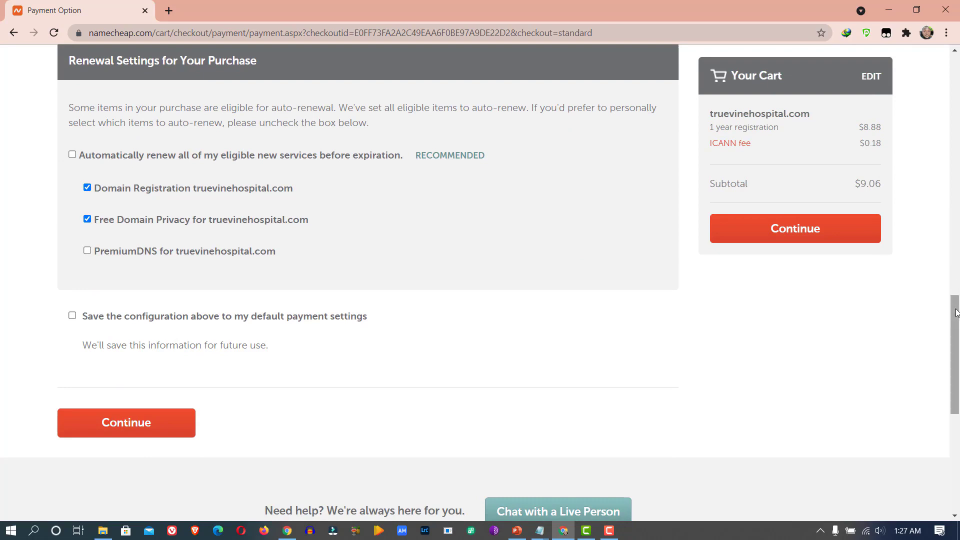
- Save payment choices as default and auto-renew only Domain Registration and Free Domain Privacy
click(72, 317)
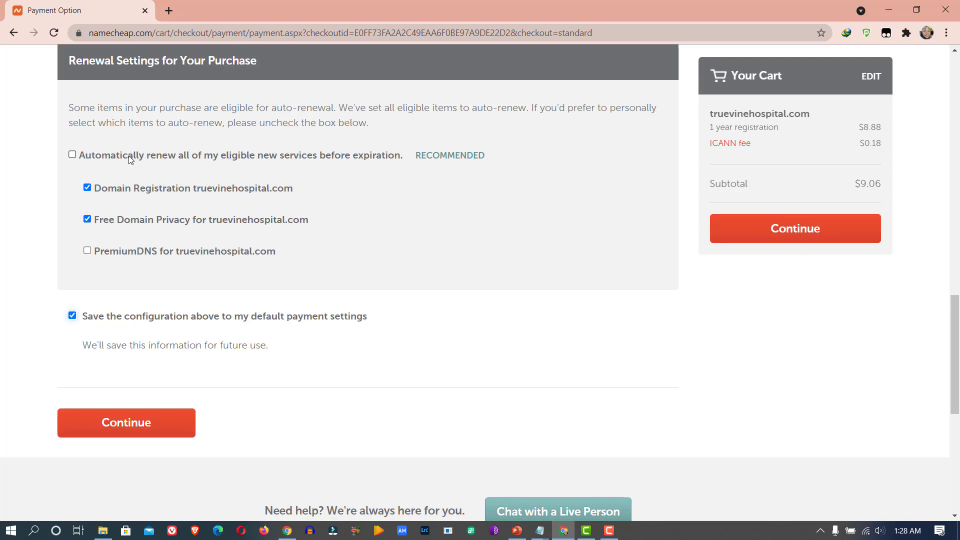
click(72, 155)
click(73, 154)
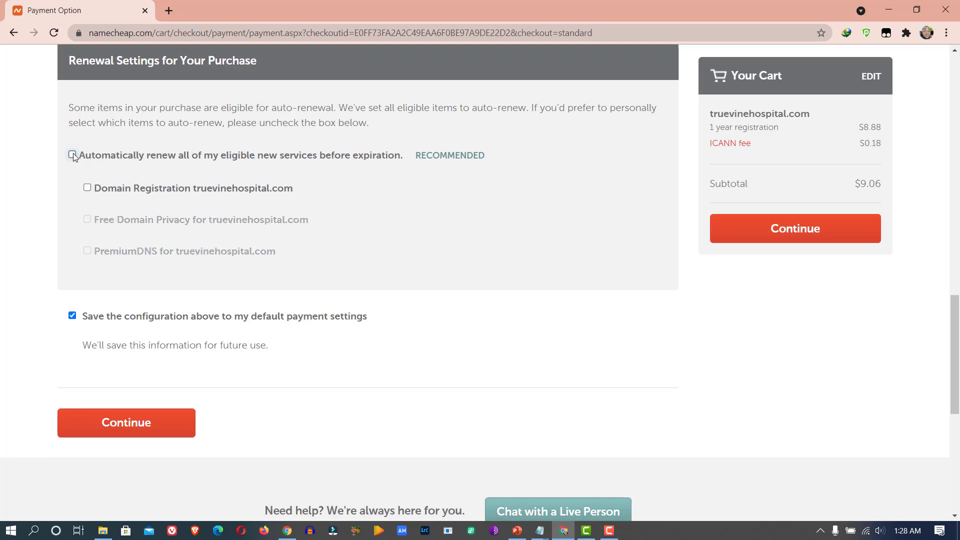
click(88, 188)
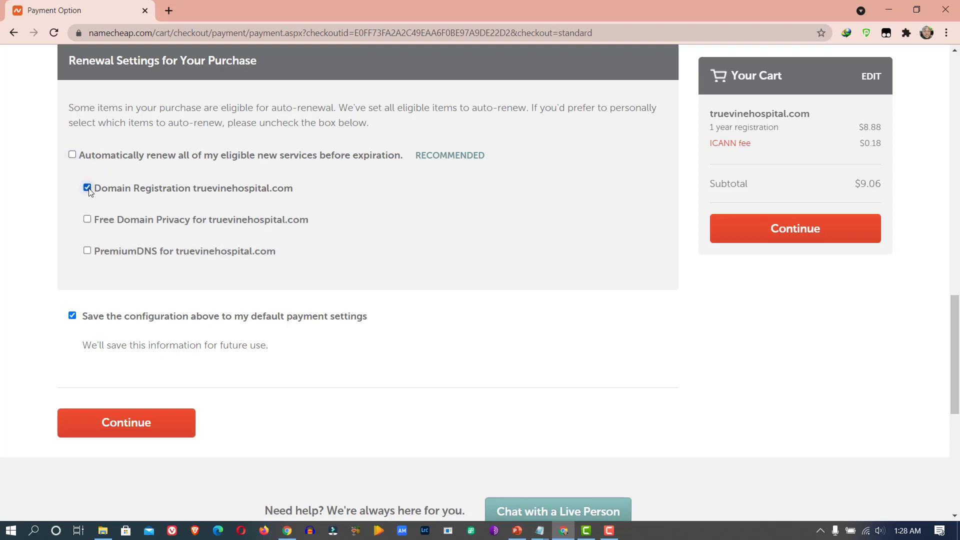
click(87, 219)
- Continue to Order Review and scroll through it down to the Pay Now button
click(791, 231)
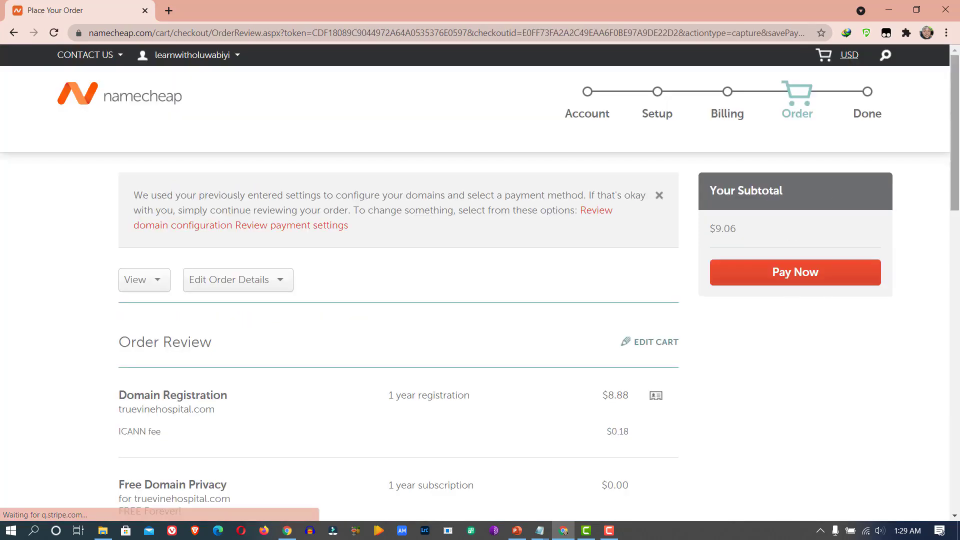
drag(957, 112, 959, 303)
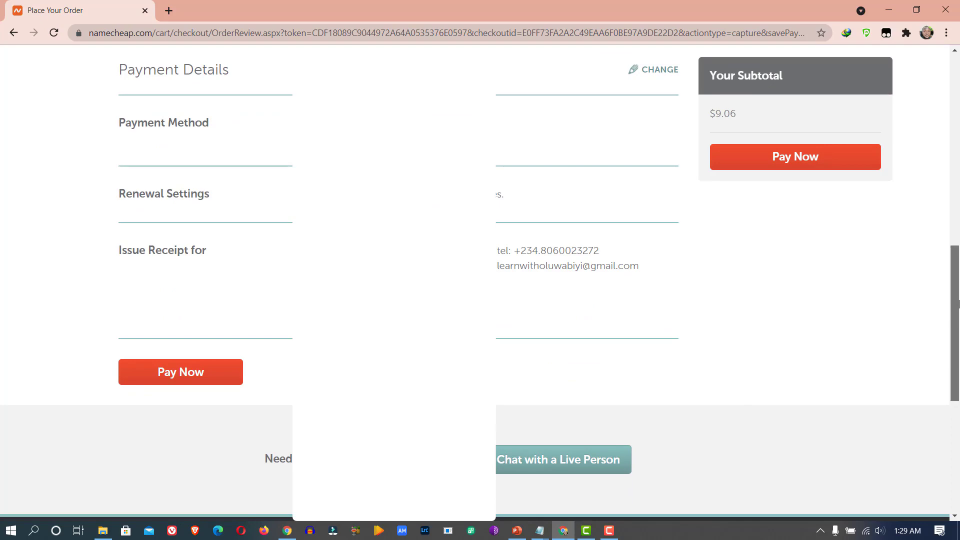
drag(958, 304, 958, 198)
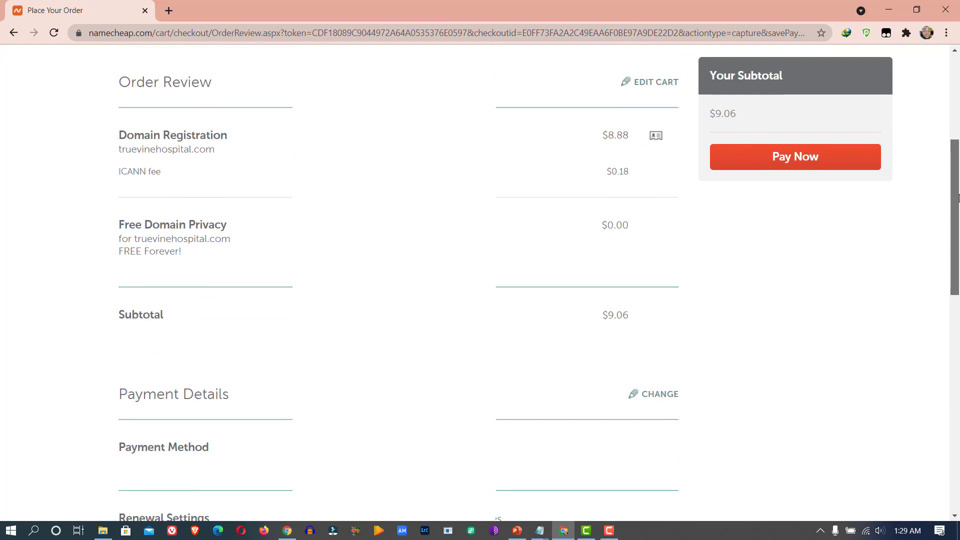
- Pay the $9.06 truevinehospital.com order, close the Thank You survey, and view the Purchase Summary
click(800, 160)
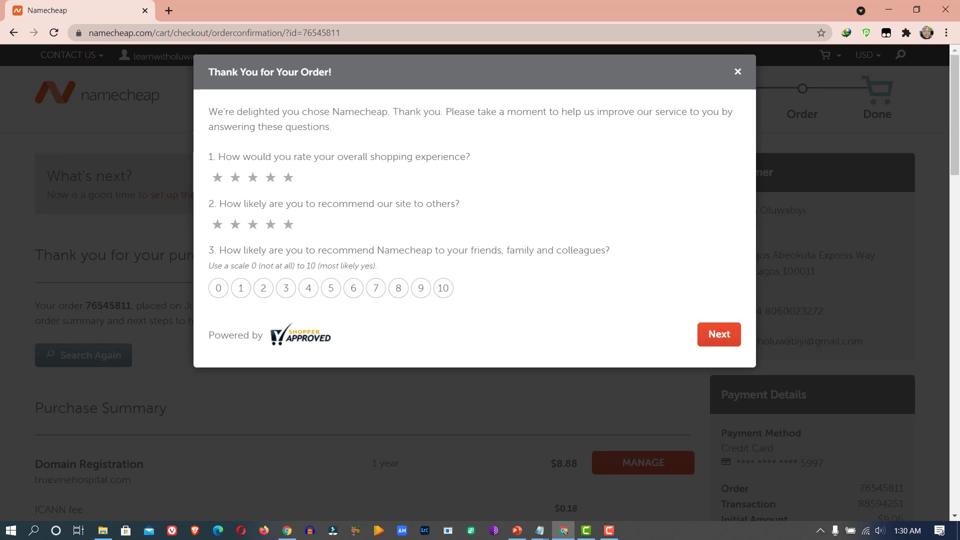
click(738, 72)
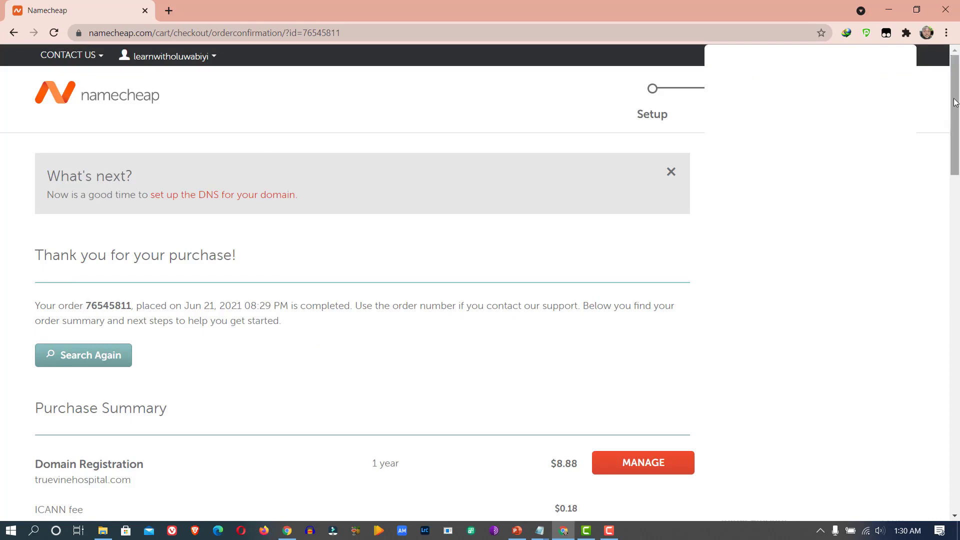
drag(958, 99, 956, 59)
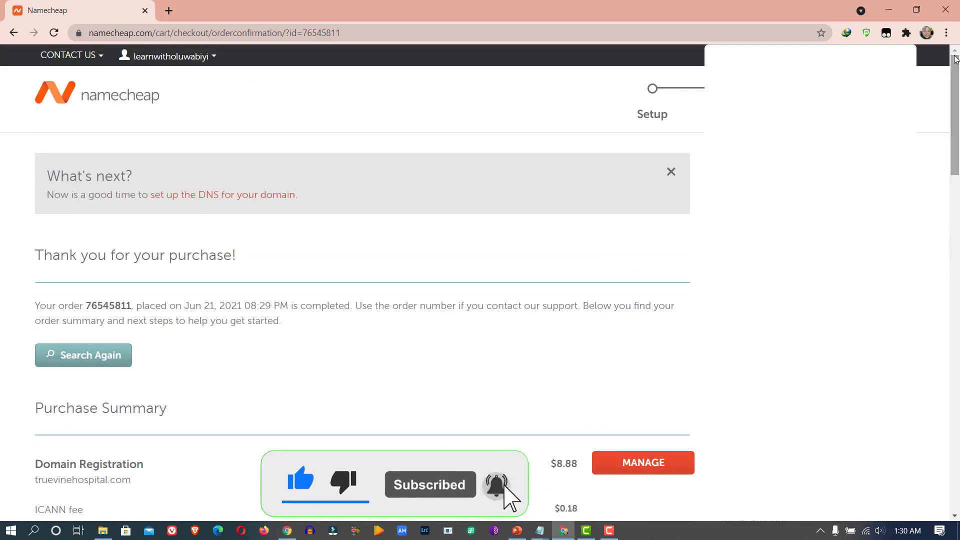
mouse_move(165, 56)
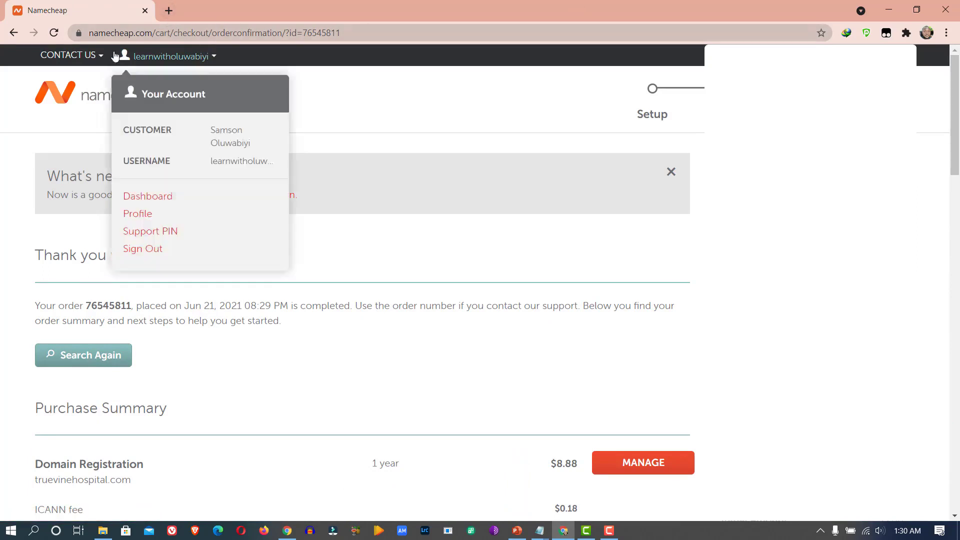
- Search truevinehospital.com from a new Namecheap homepage tab and see it listed as taken
right_click(132, 97)
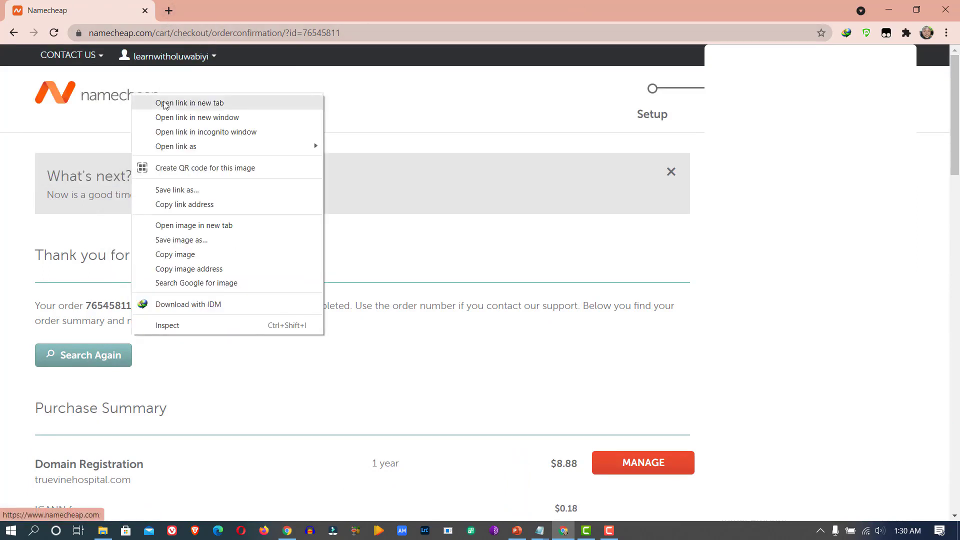
click(165, 101)
click(194, 6)
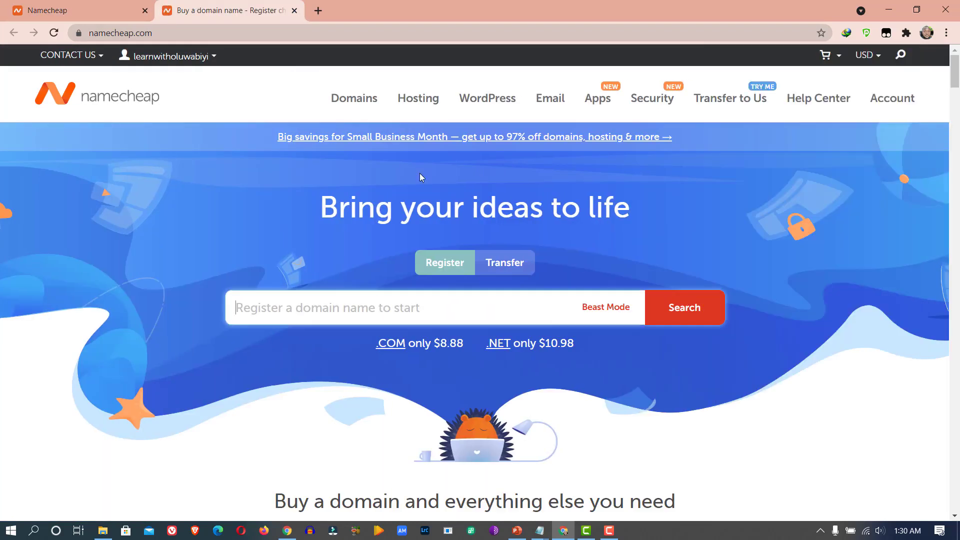
text(te)
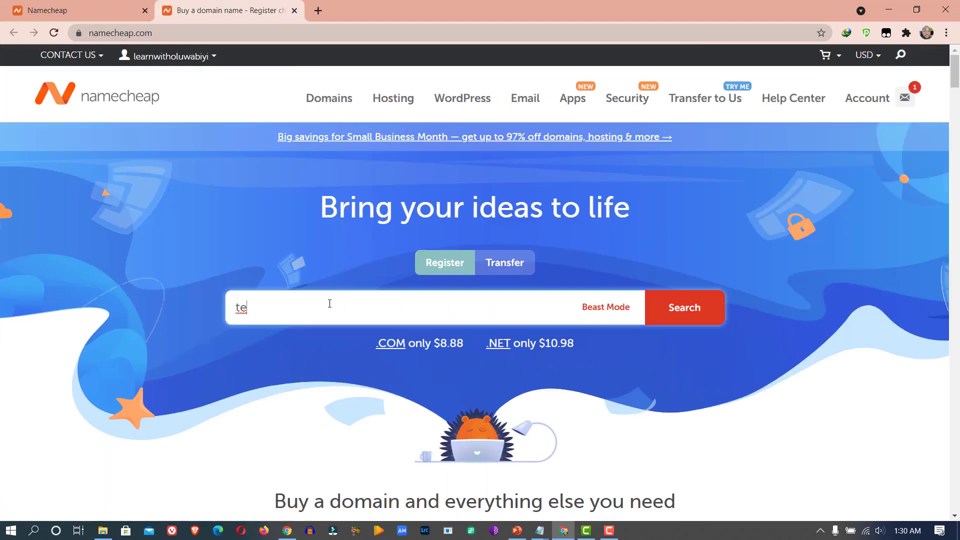
key(BackSpace)
text(ruevin)
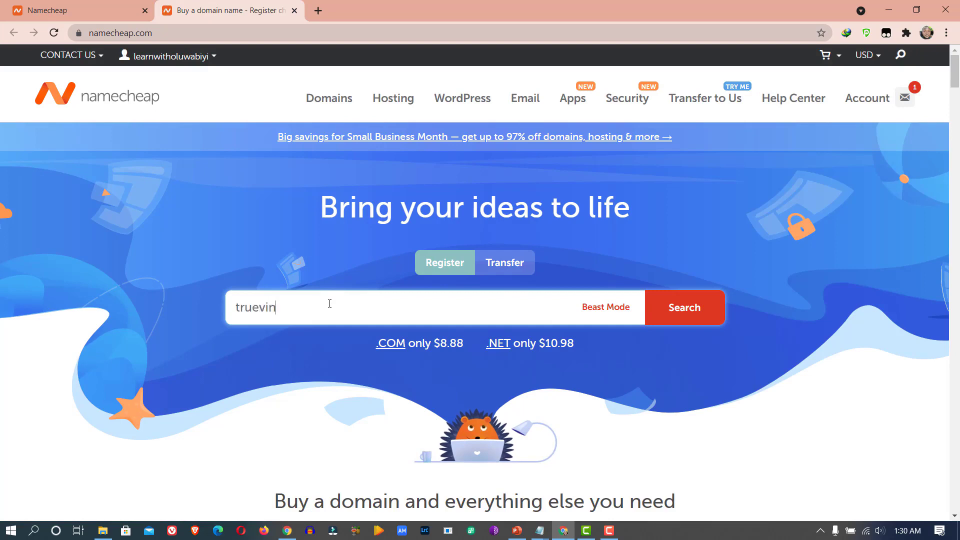
text(ehospital.co)
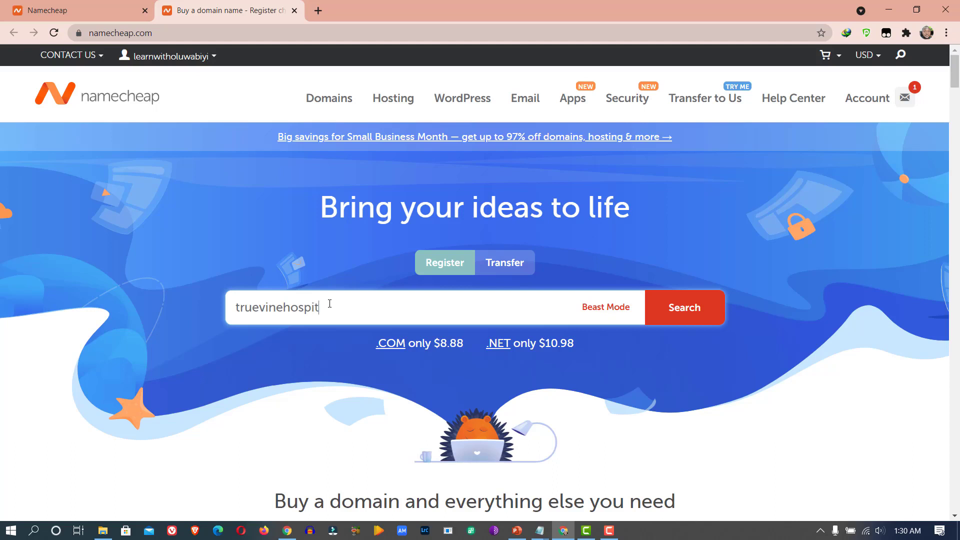
text(m)
click(677, 311)
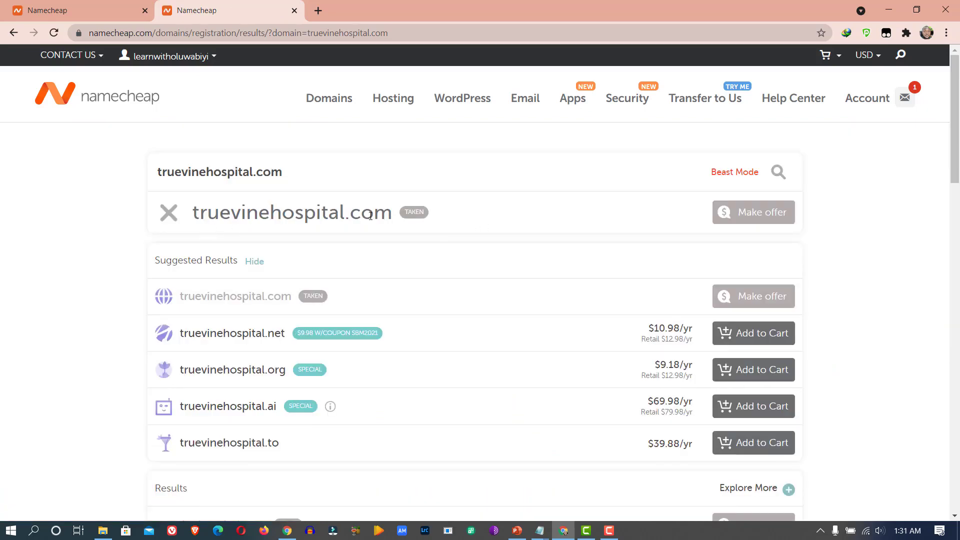
mouse_move(404, 219)
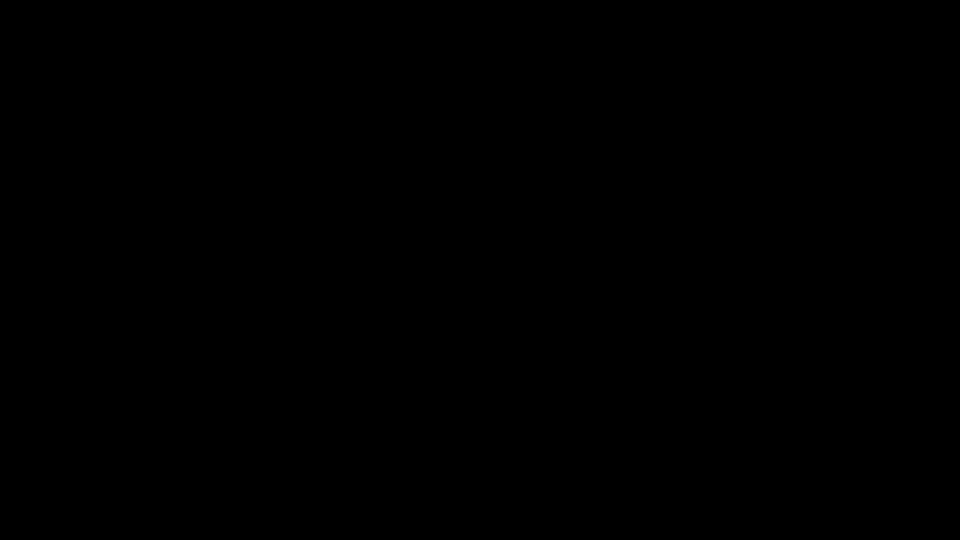
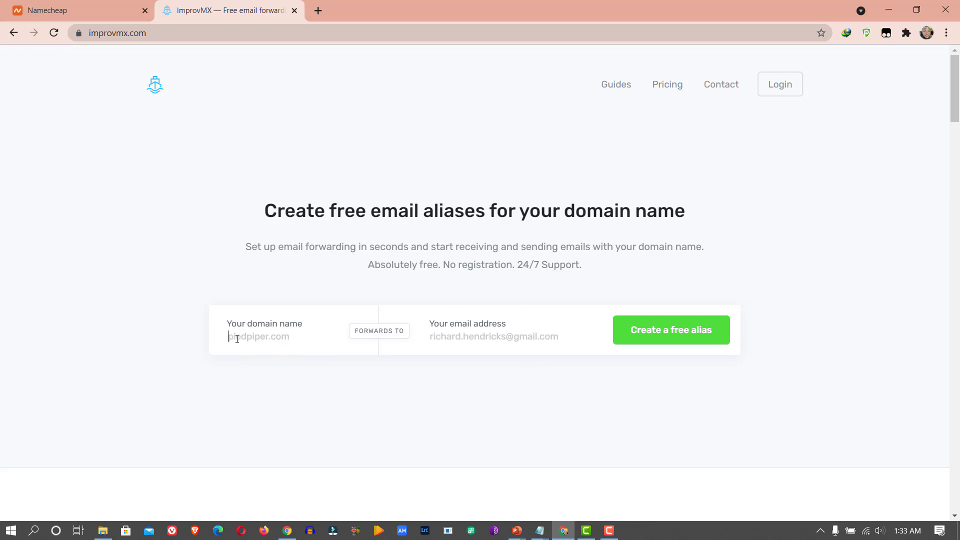
- Enter truevinehospital.com as the domain name and the owner's Gmail address as the forwarding email
text(truevinehospital.com)
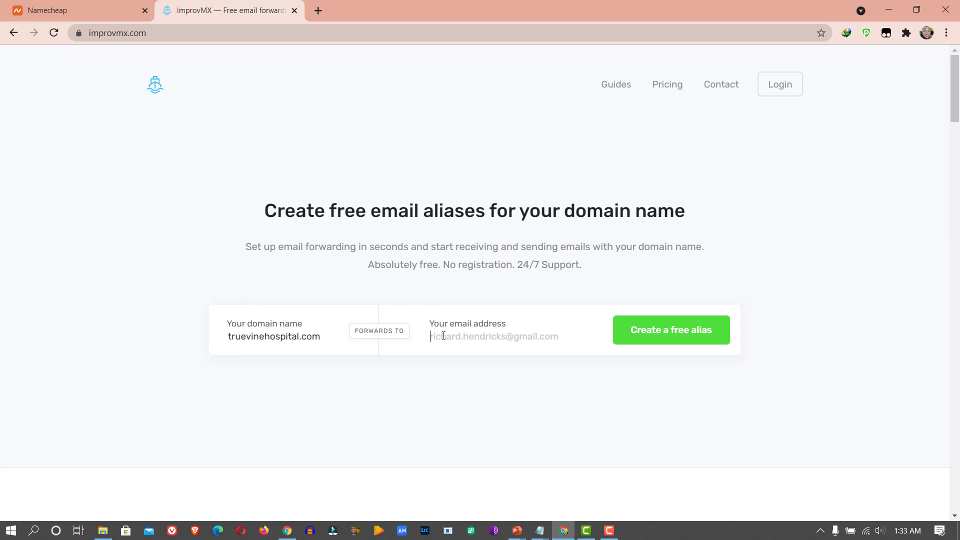
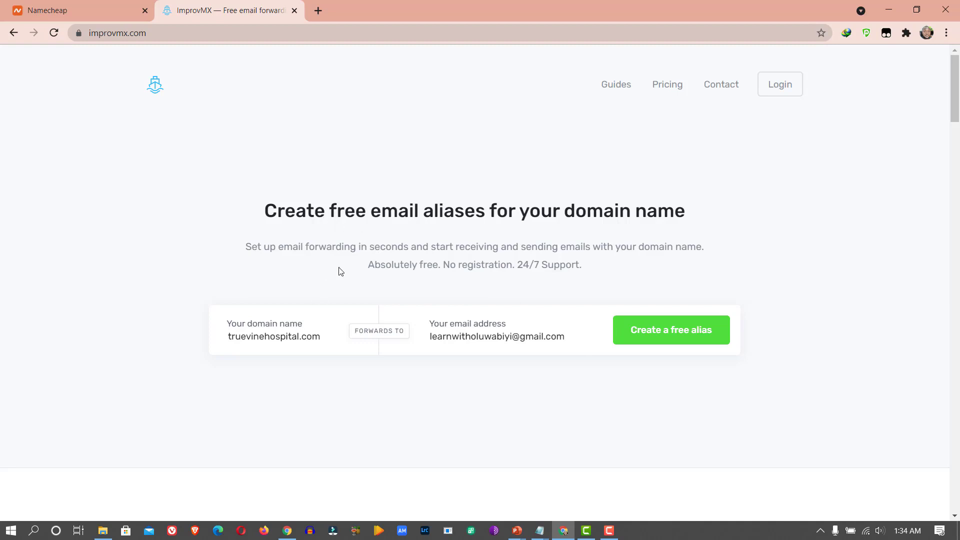
- Create the free alias for truevinehospital.com and add info, dr and the doctor's personal alias
click(653, 336)
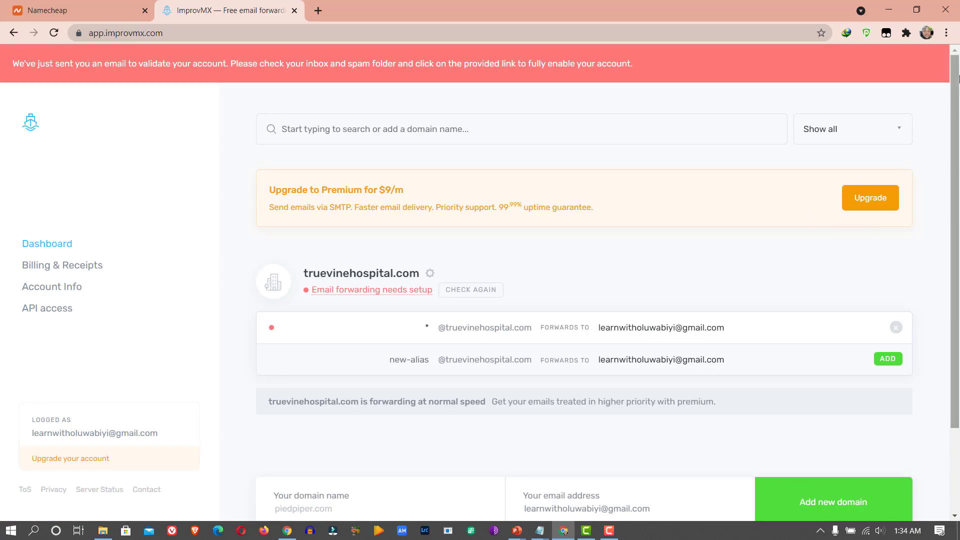
drag(952, 85, 958, 196)
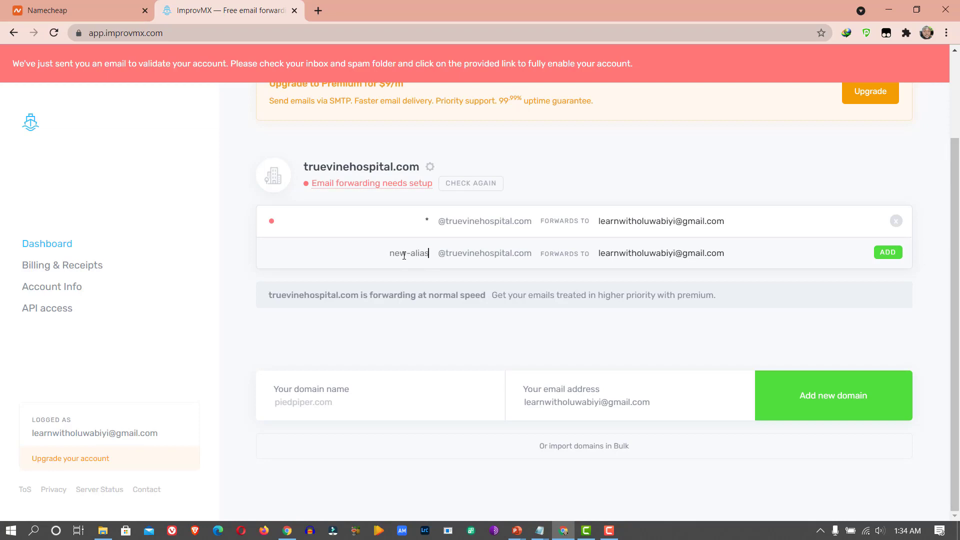
text(info)
click(883, 254)
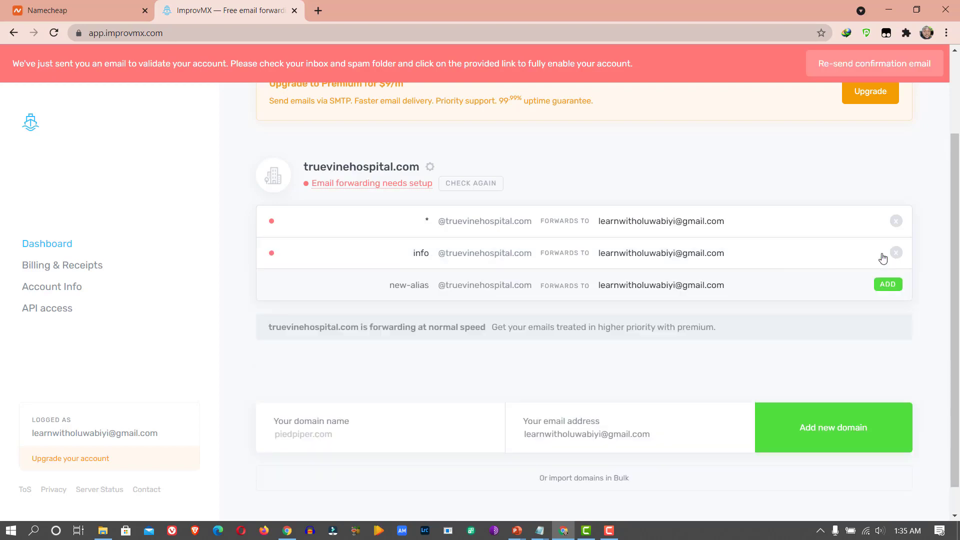
click(421, 288)
text(dr)
click(887, 284)
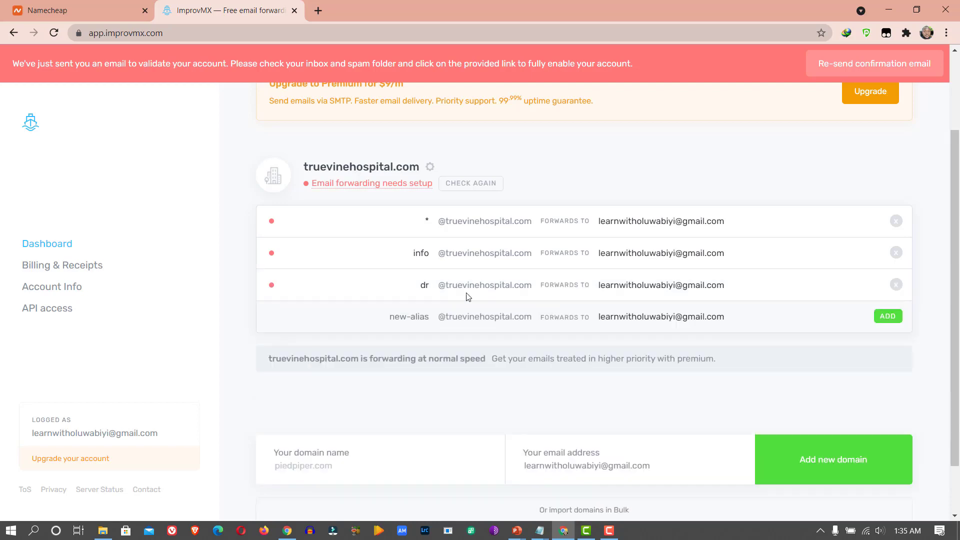
click(422, 316)
click(885, 323)
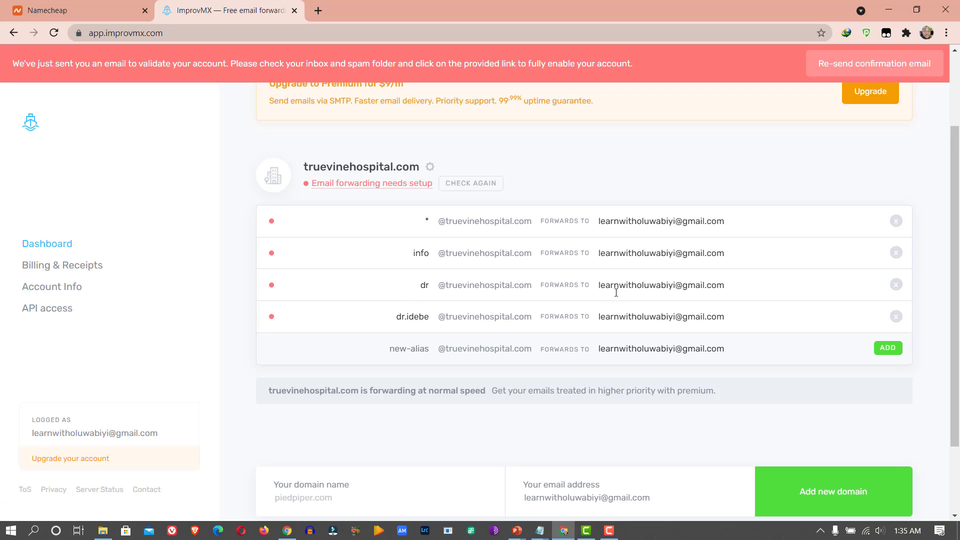
- Delete the dr and info aliases, then re-add the dr alias
click(896, 285)
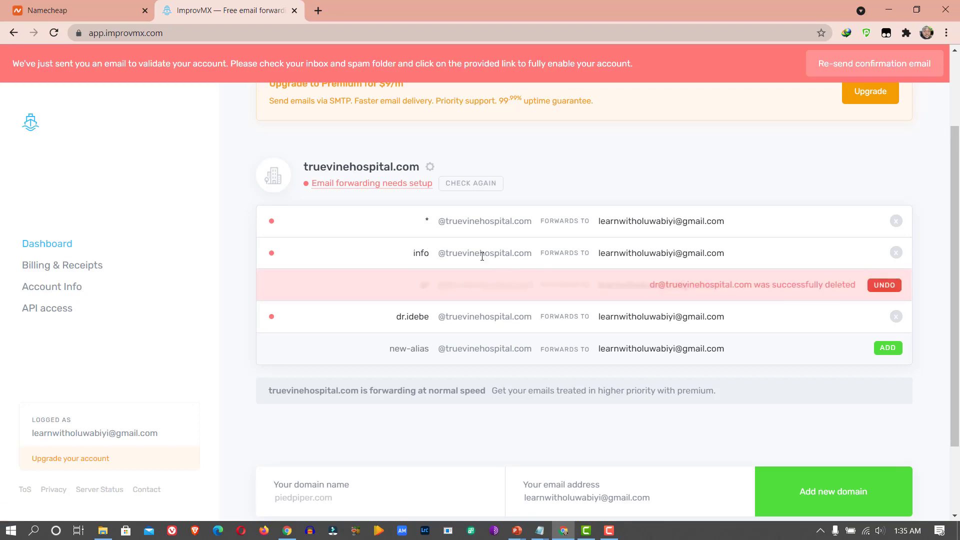
click(893, 254)
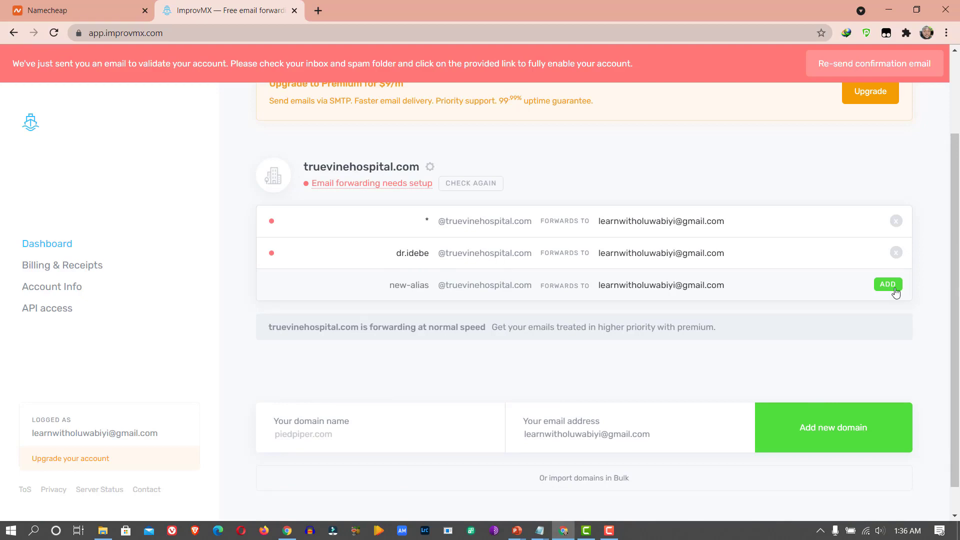
click(420, 285)
text(dr)
click(888, 284)
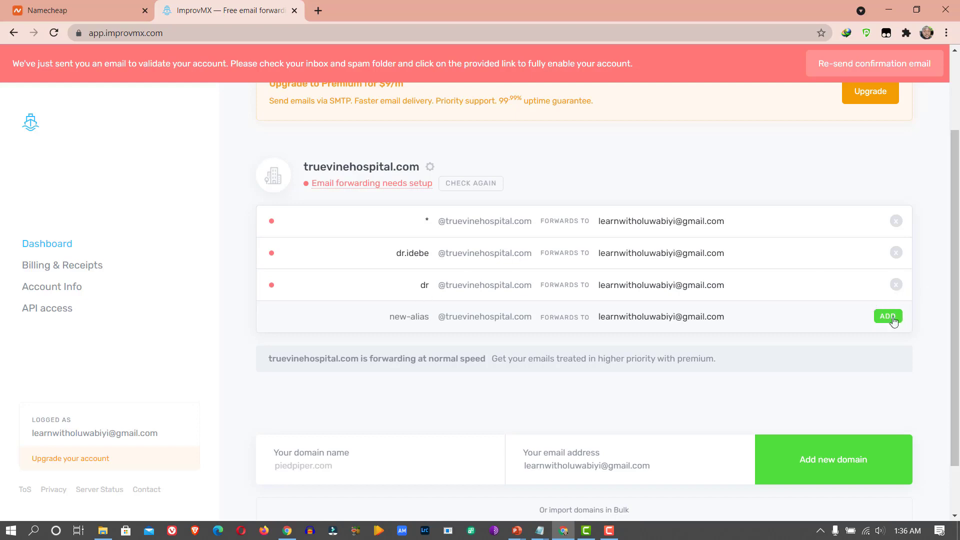
scroll(894, 321, down, 2)
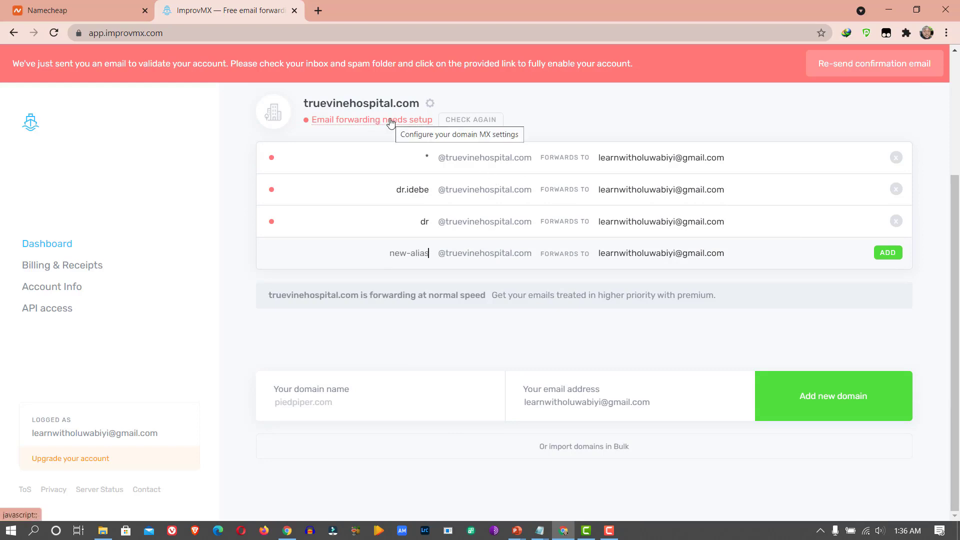
- Open truevinehospital.com's DNS Settings page and copy the mx1.improvmx.com MX record value
click(359, 121)
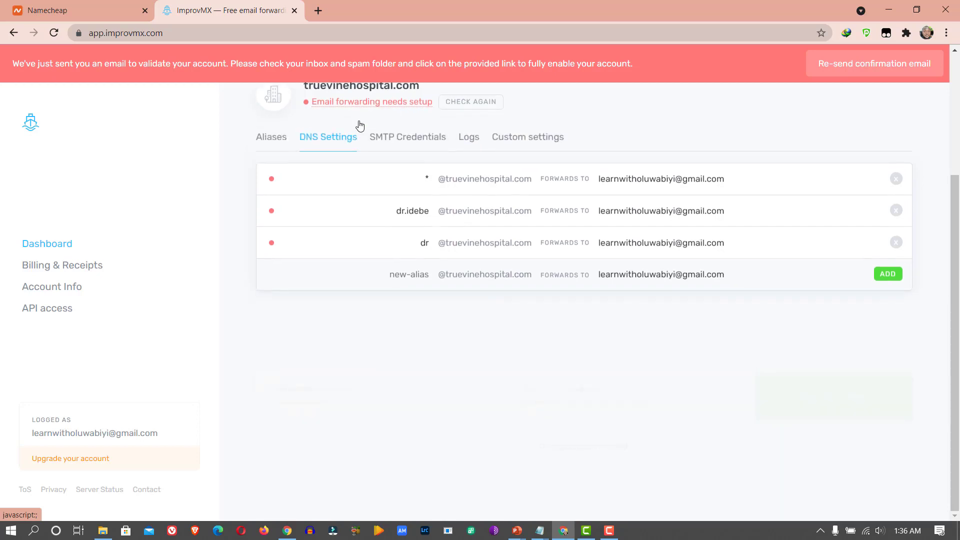
click(328, 142)
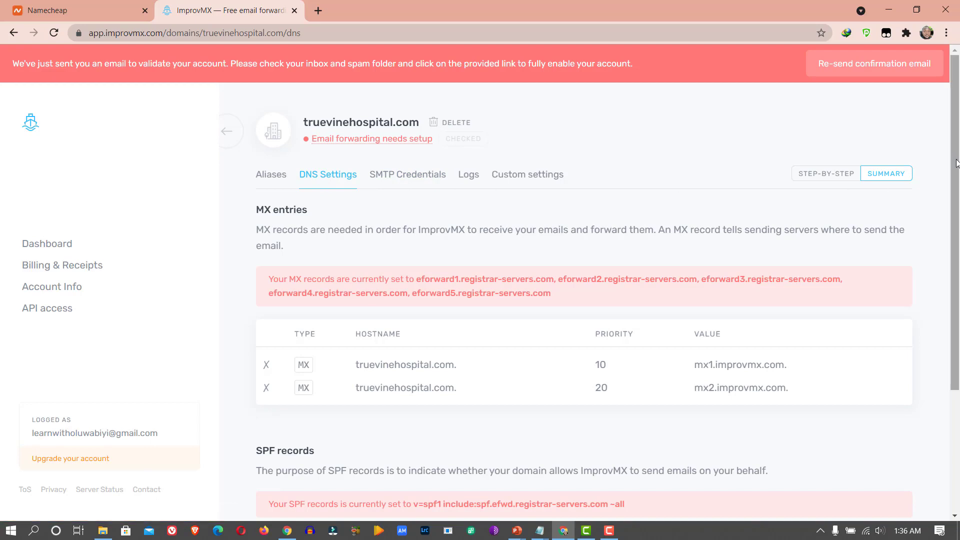
scroll(819, 246, down, 3)
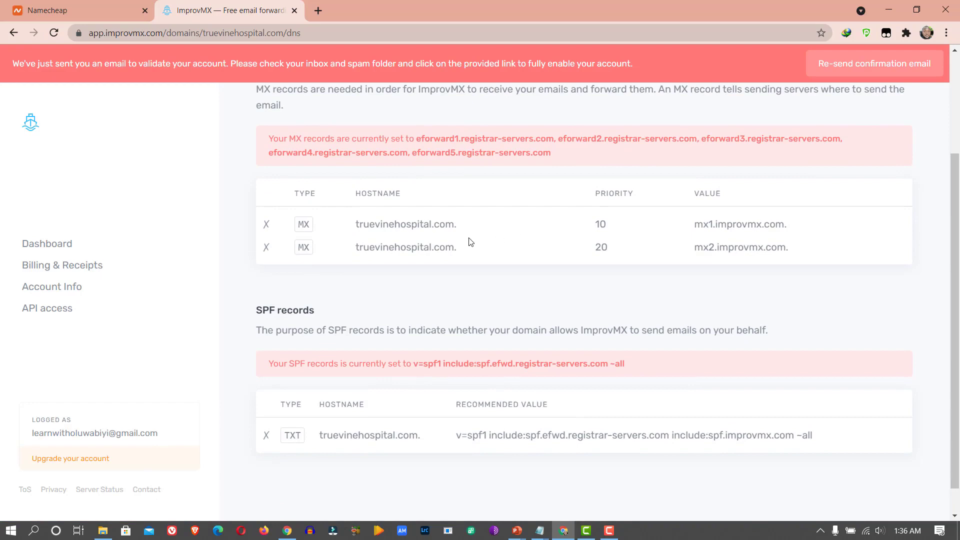
click(799, 226)
drag(953, 255, 947, 193)
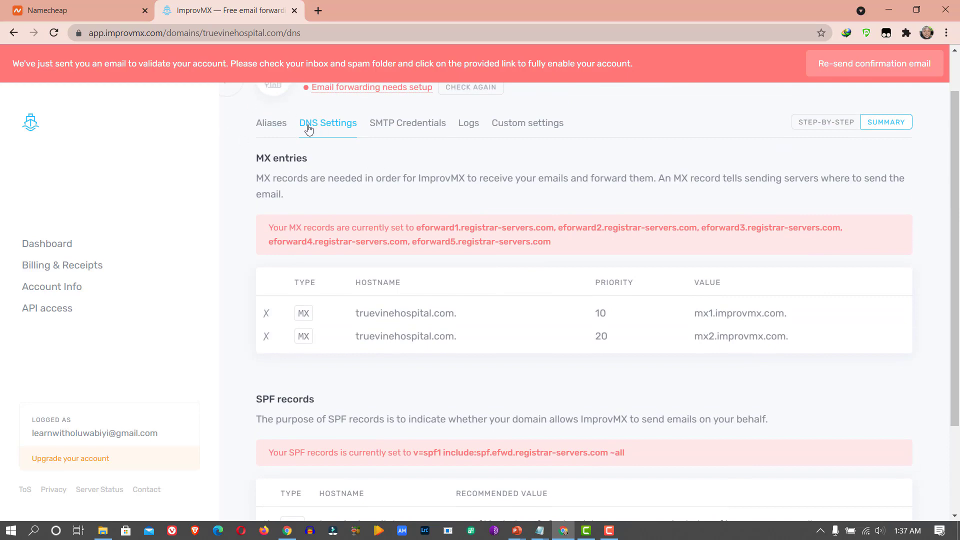
- Go back to Namecheap and open the account Dashboard listing truevinehospital.com
click(85, 3)
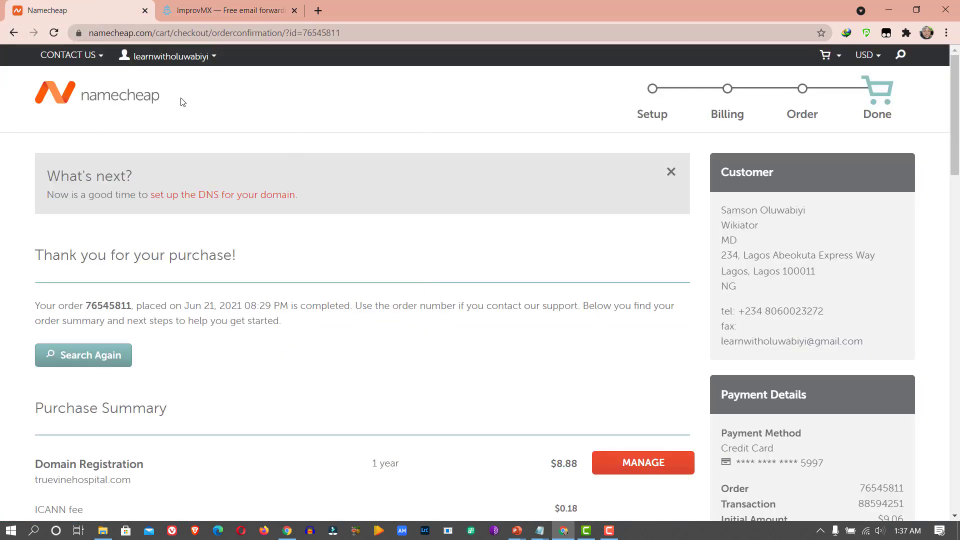
mouse_move(167, 65)
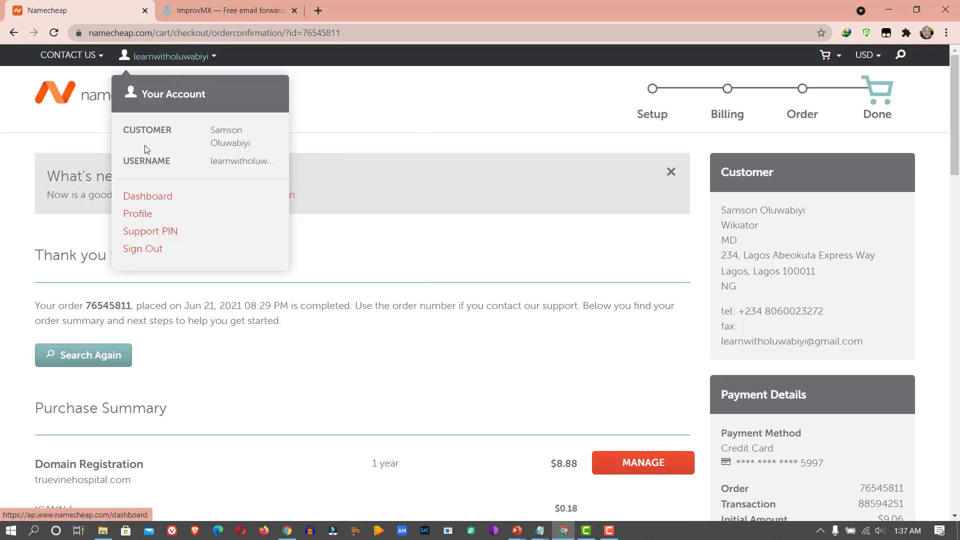
click(152, 197)
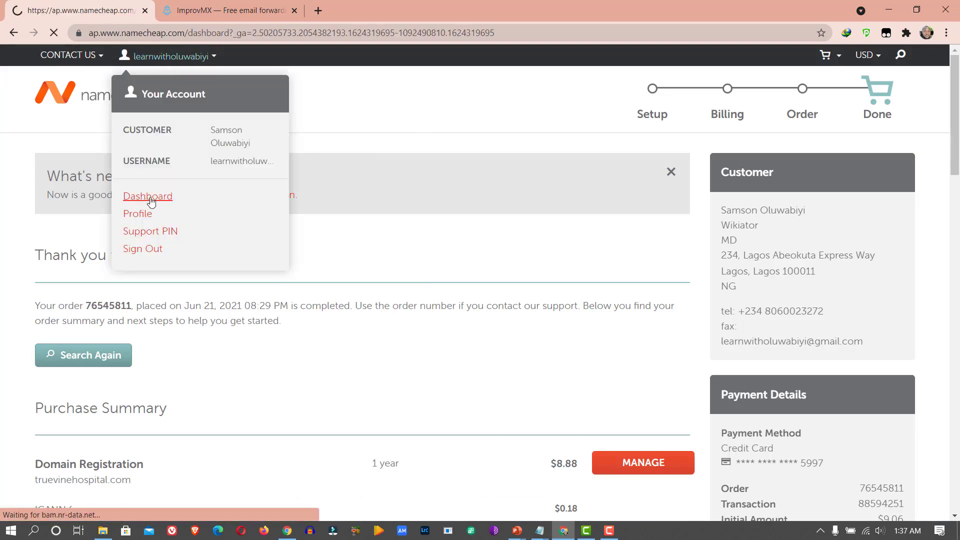
scroll(187, 200, down, 2)
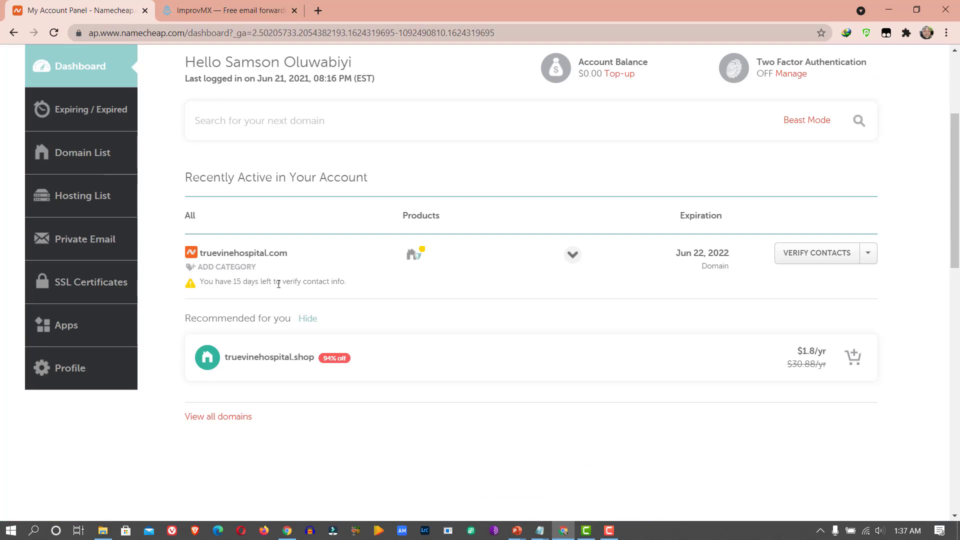
- Load the Gmail inbox in a new browser tab
click(317, 10)
text(gm)
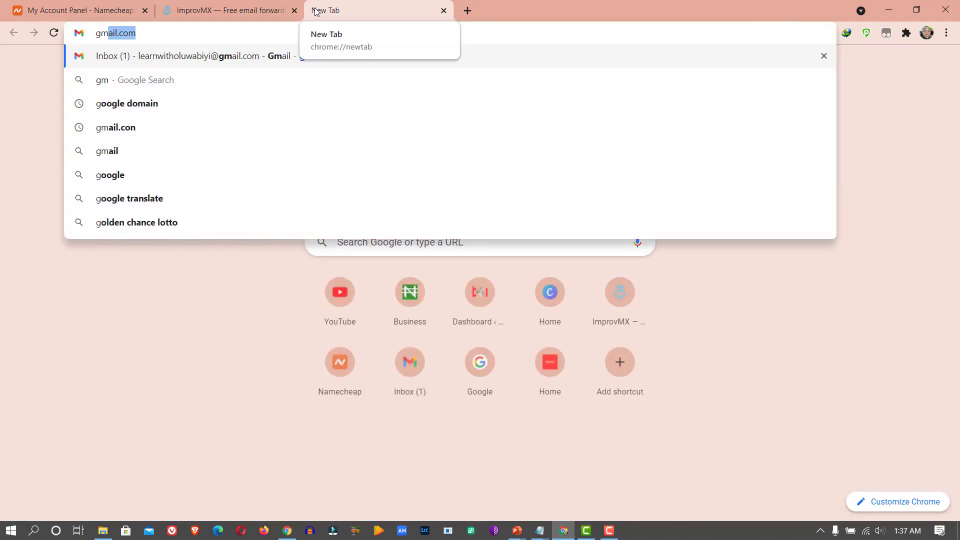
key(Return)
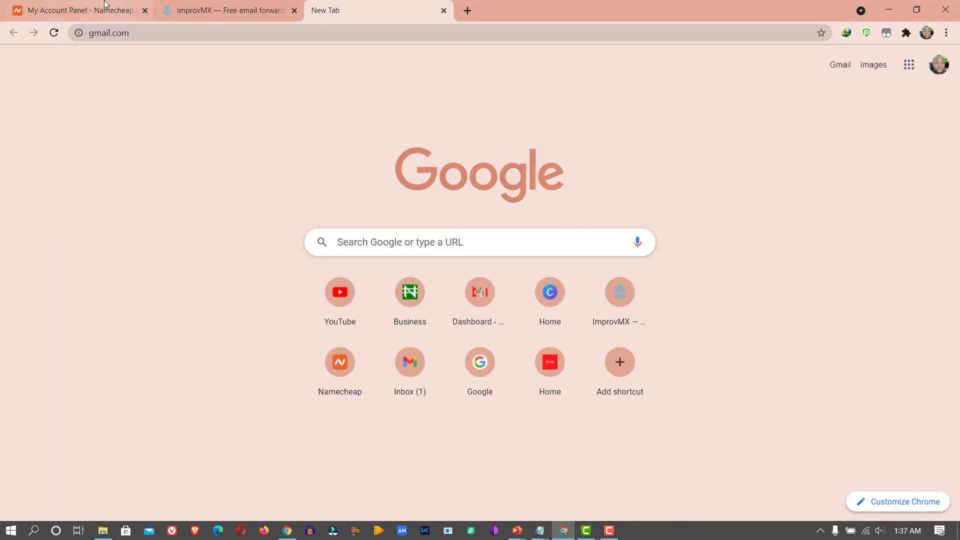
click(102, 6)
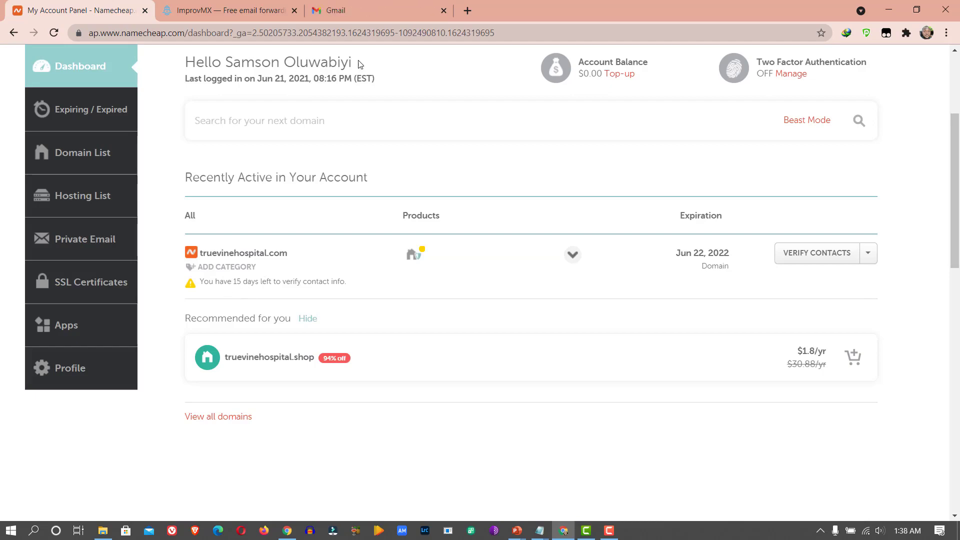
click(357, 16)
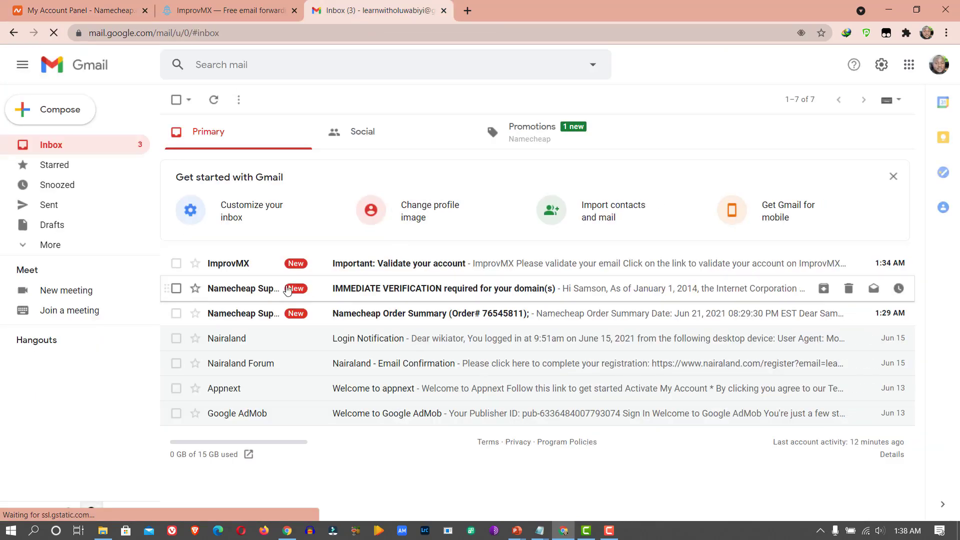
- Open Namecheap's IMMEDIATE VERIFICATION email and follow its verify-your-email link
click(417, 286)
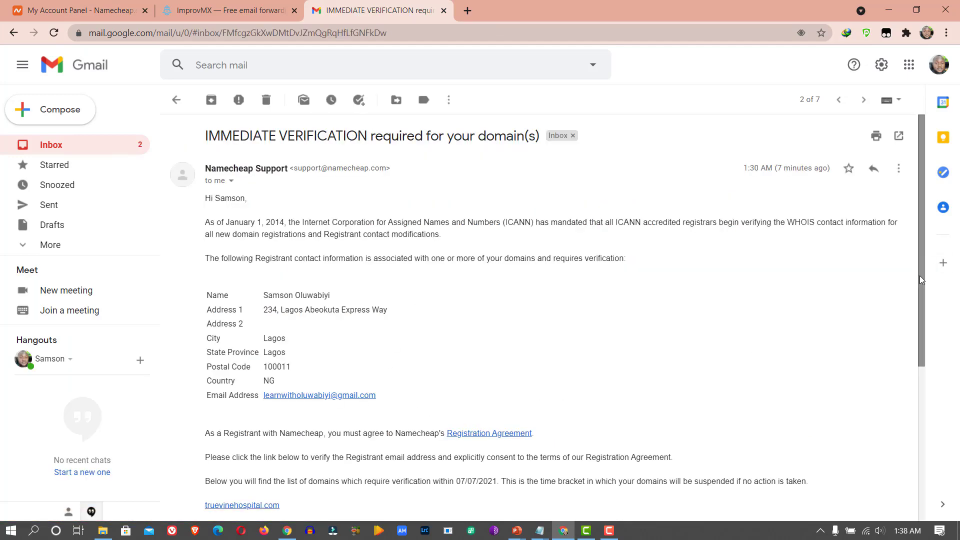
drag(922, 278, 919, 425)
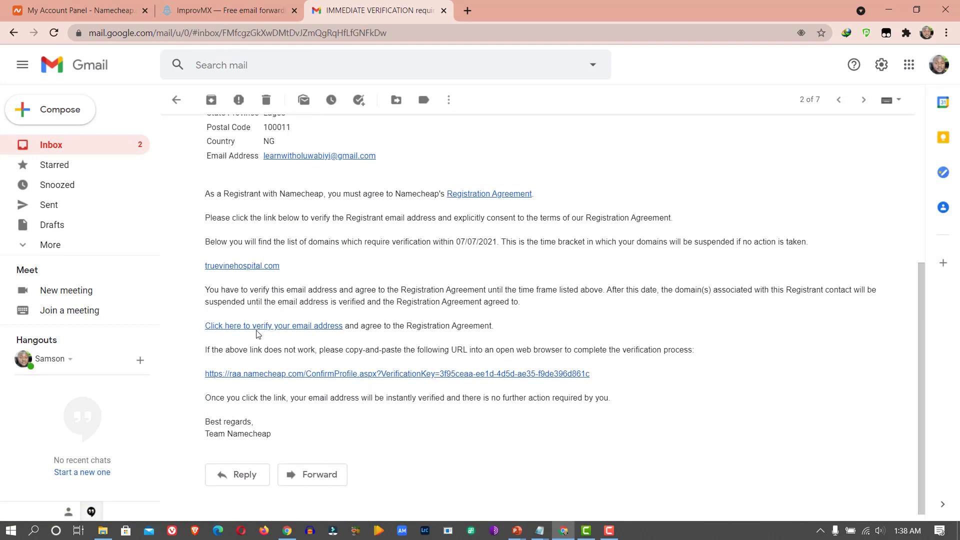
click(278, 333)
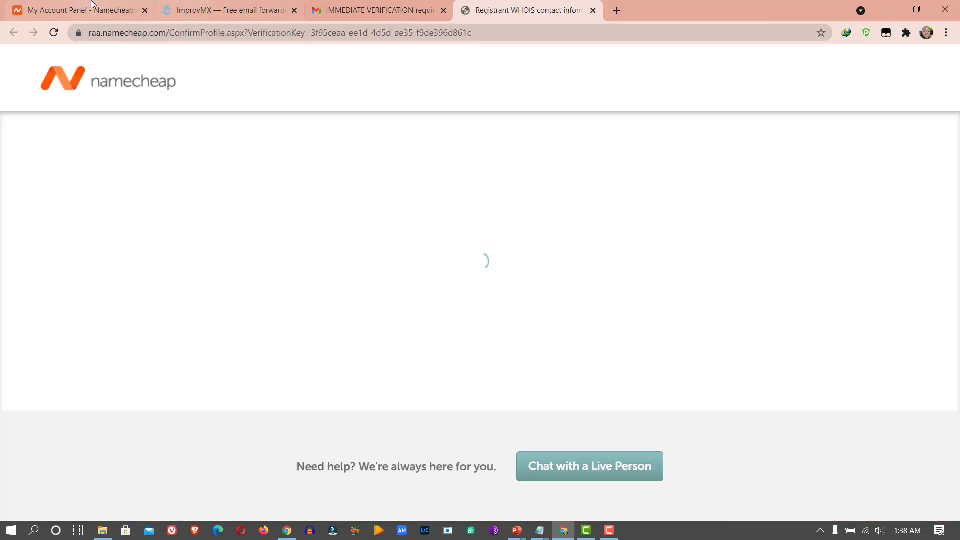
- Check the verification success page, then return to the Namecheap dashboard showing truevinehospital.com
click(91, 5)
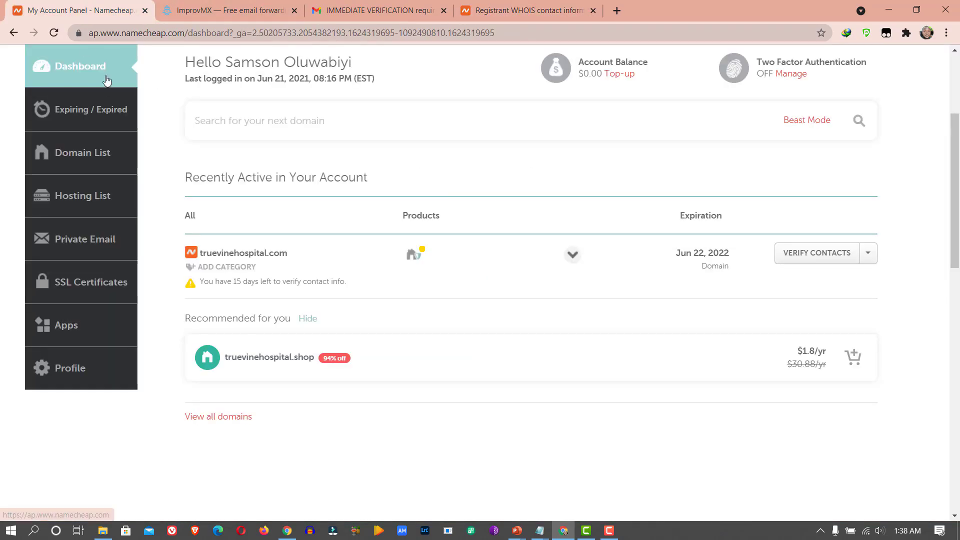
click(53, 34)
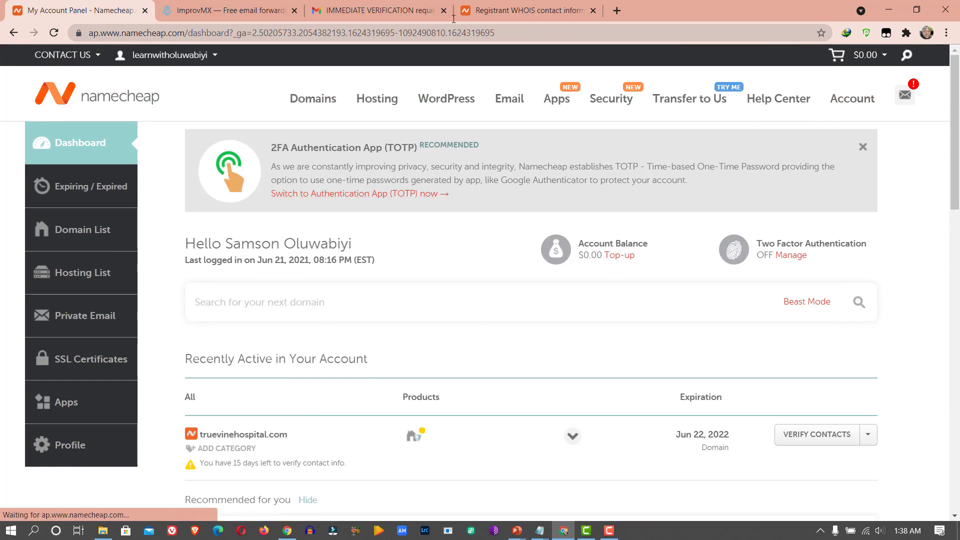
click(494, 6)
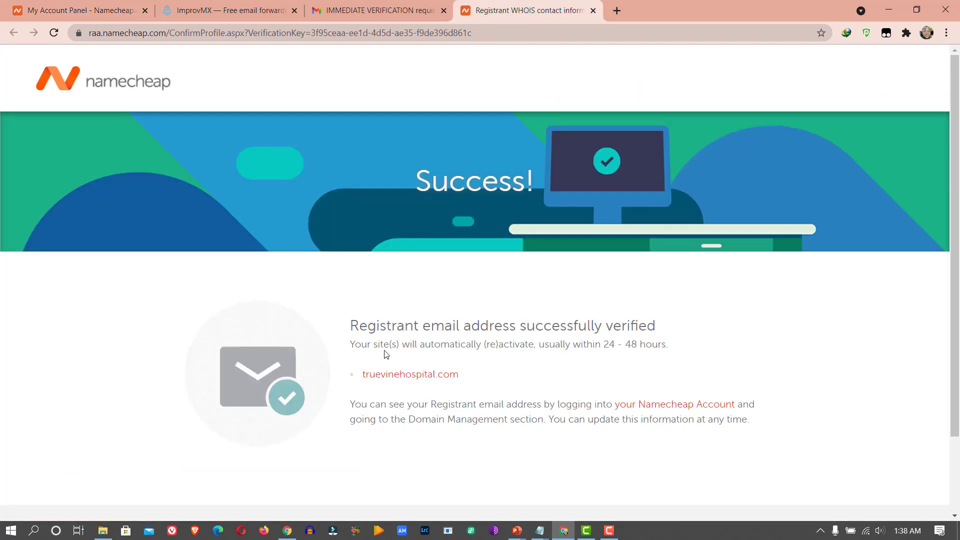
click(355, 6)
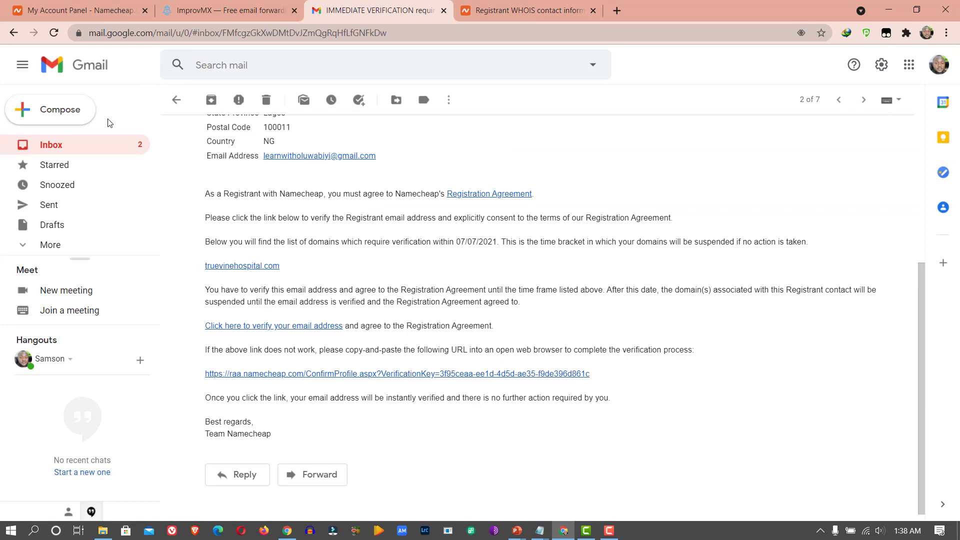
click(82, 148)
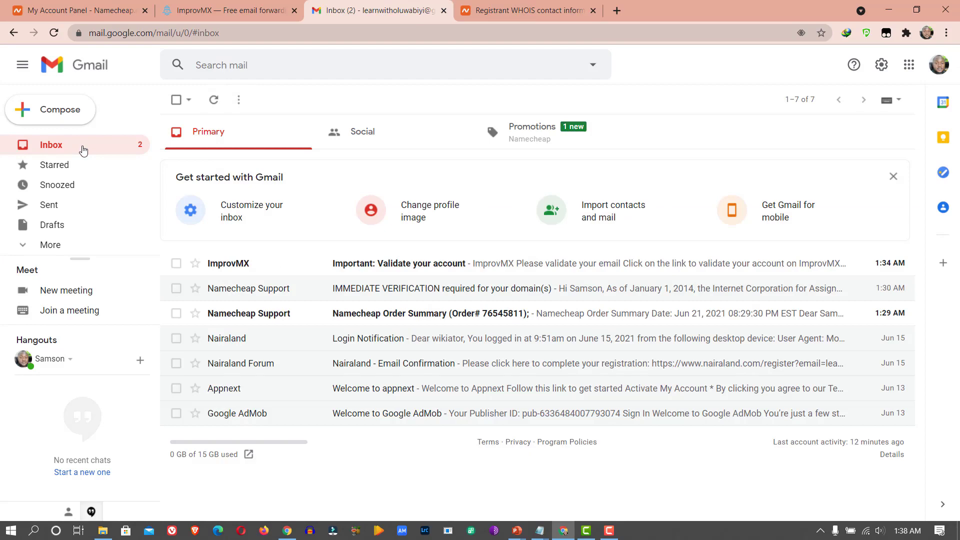
click(89, 11)
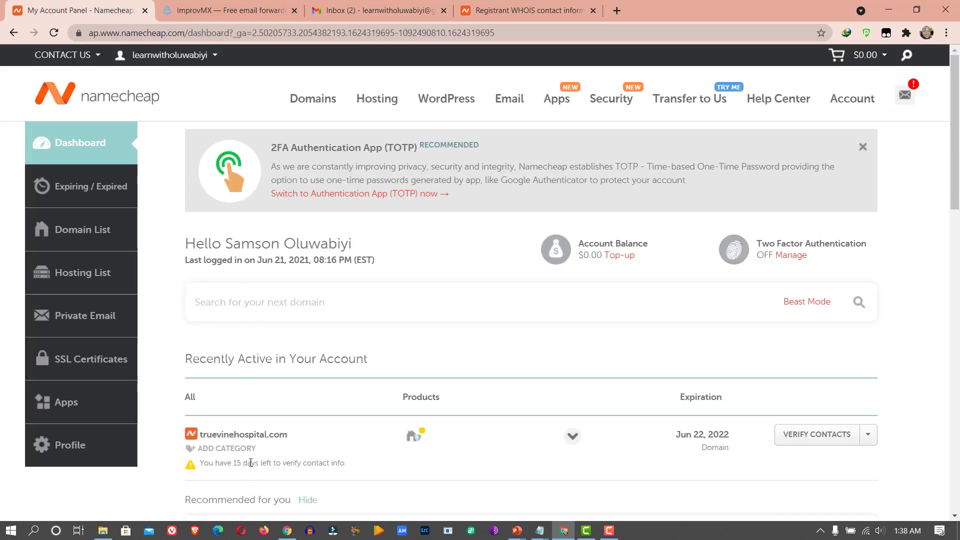
scroll(385, 228, down, 5)
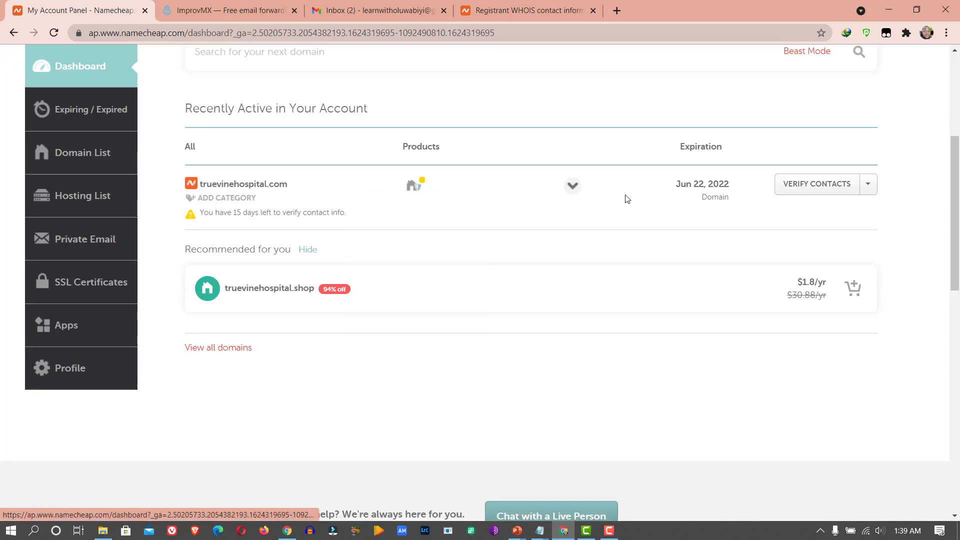
- Open Manage for truevinehospital.com and go to its Advanced DNS host records
click(868, 184)
click(791, 211)
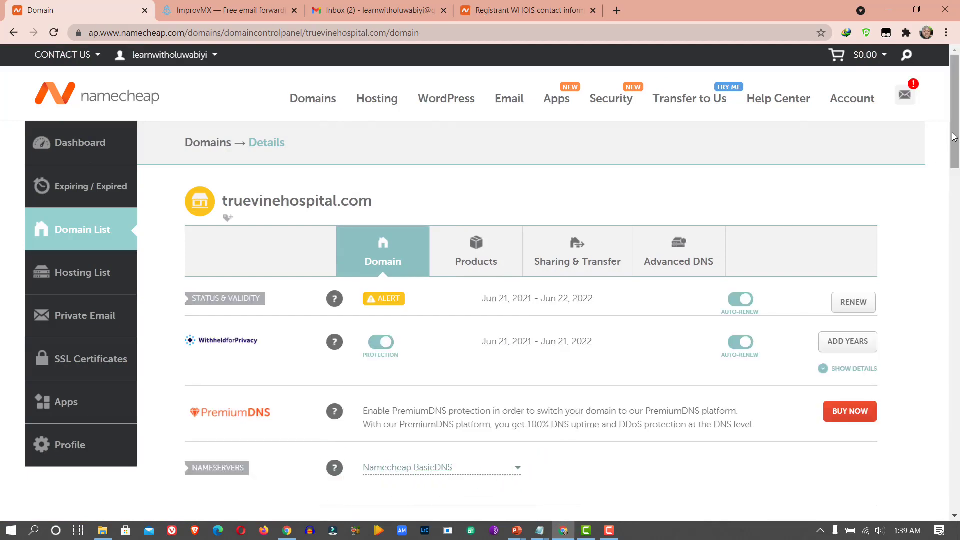
scroll(953, 137, down, 3)
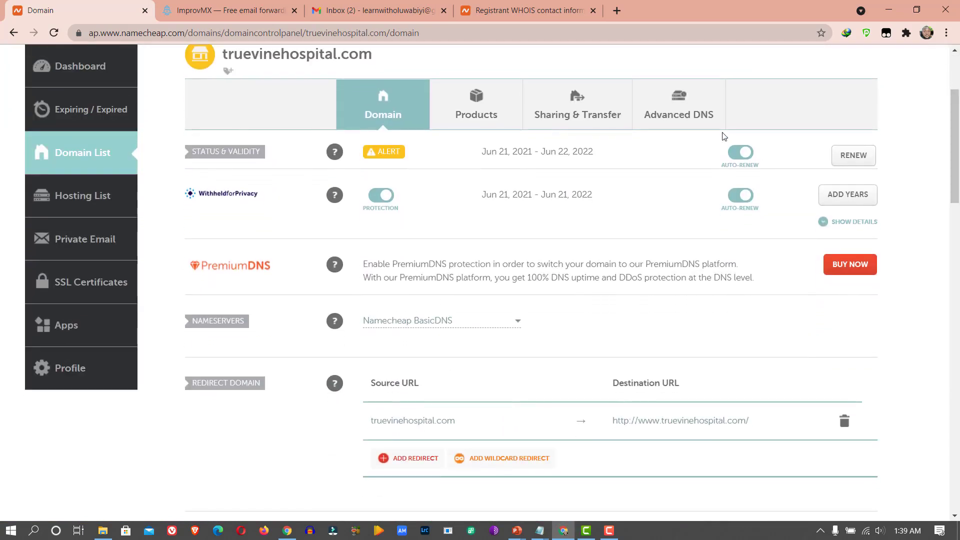
click(692, 120)
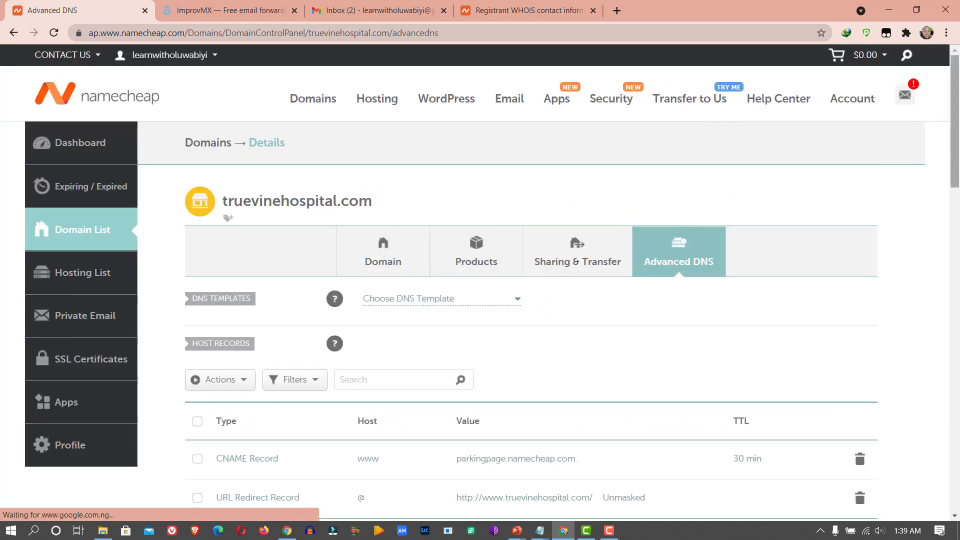
drag(957, 145, 957, 193)
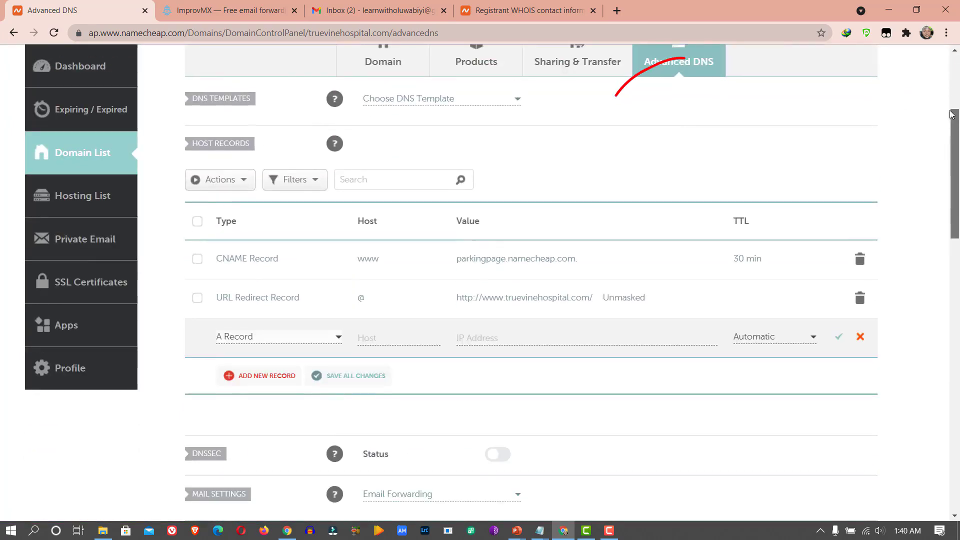
- Open the Mail Settings options and compare them with the MX records ImprovMX requires
drag(948, 110, 948, 100)
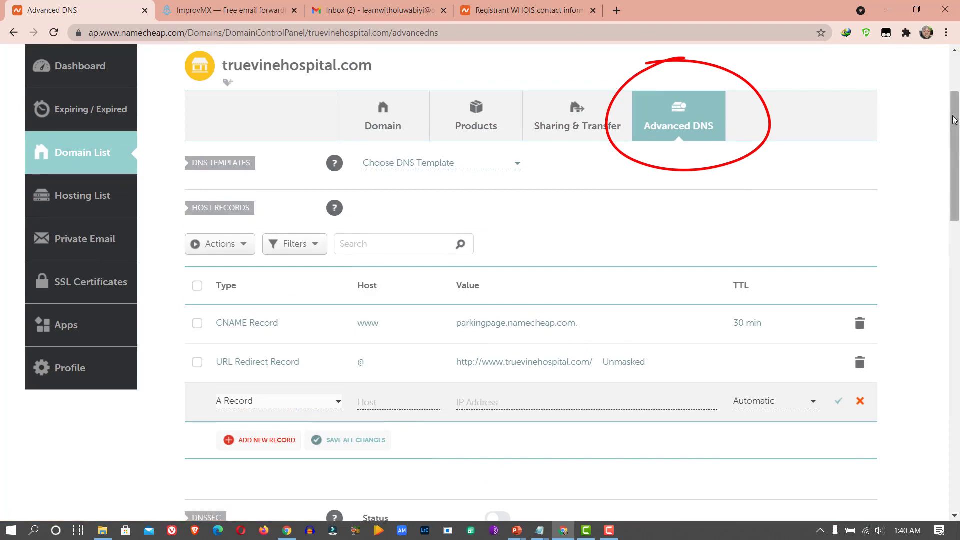
drag(954, 119, 958, 227)
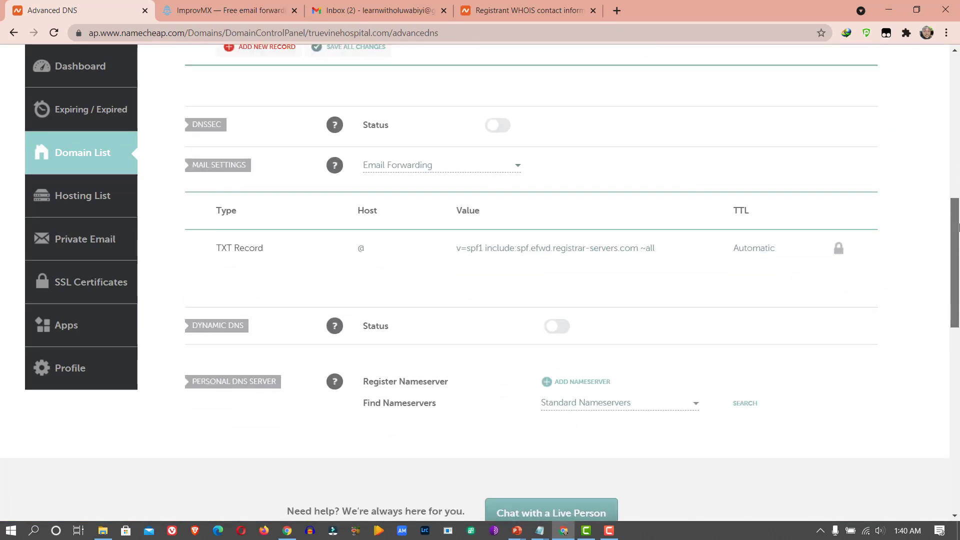
click(402, 168)
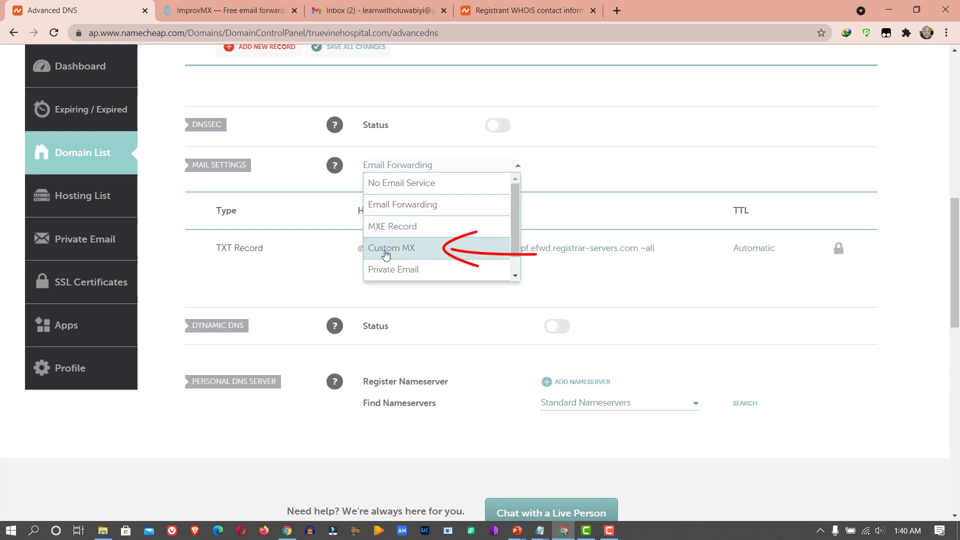
click(233, 6)
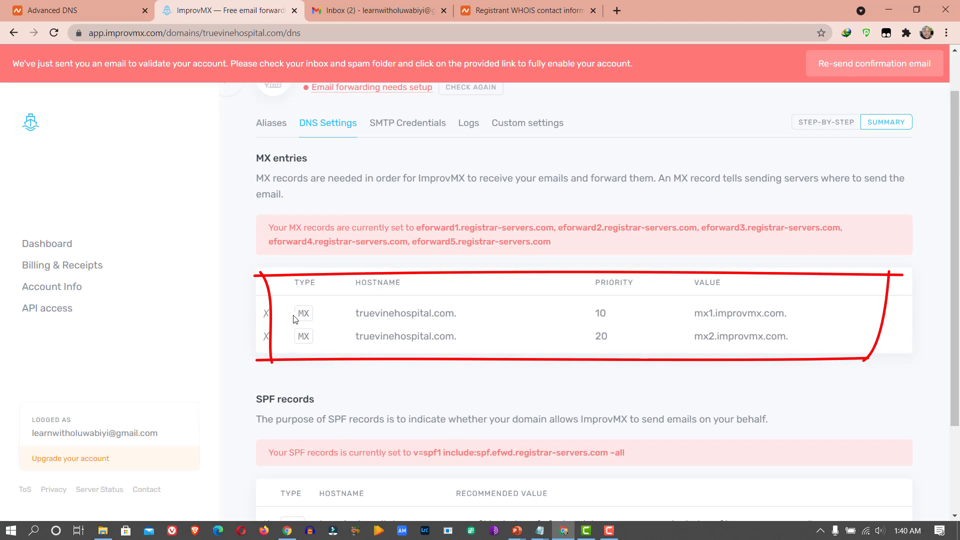
click(111, 7)
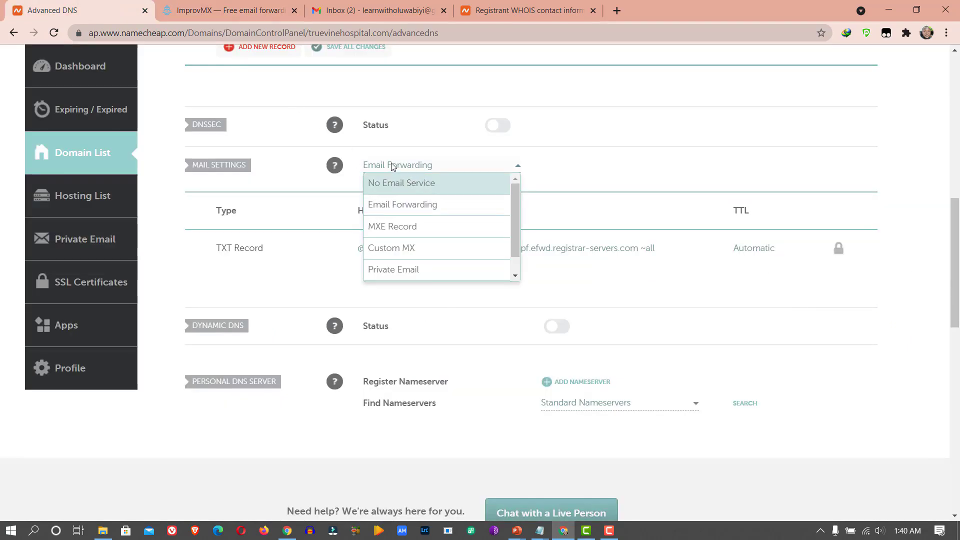
- Save a Custom MX record with host @, mail server mx1.improvmx.com. and priority 10
click(400, 249)
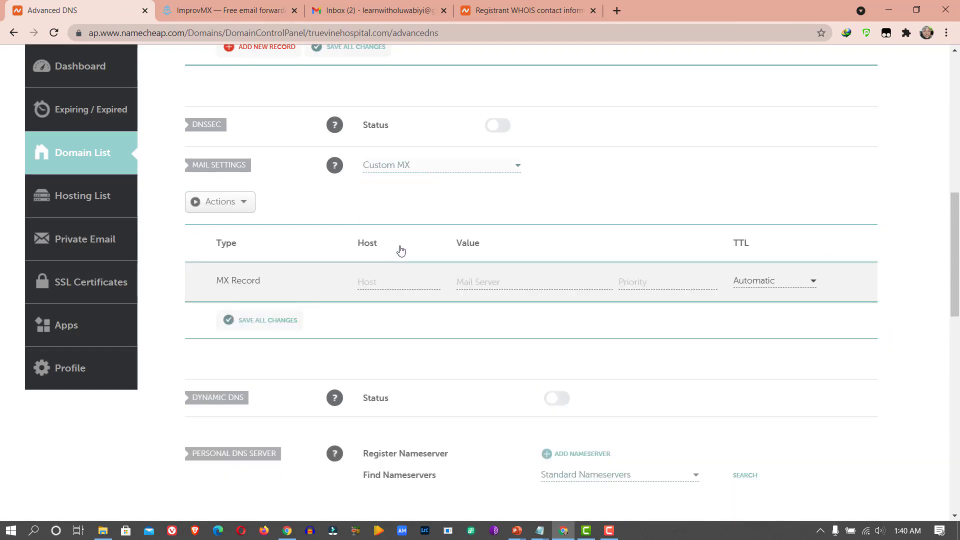
click(378, 281)
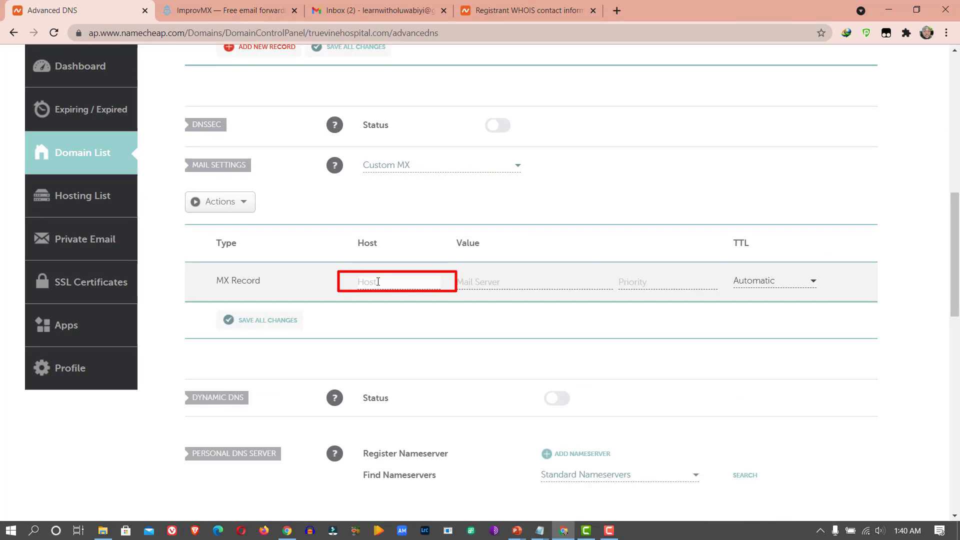
text(@)
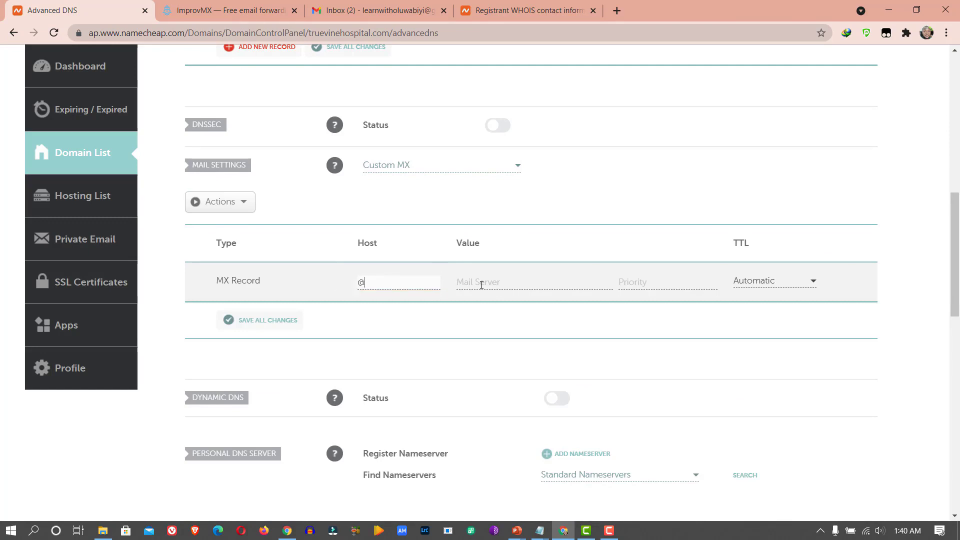
click(482, 285)
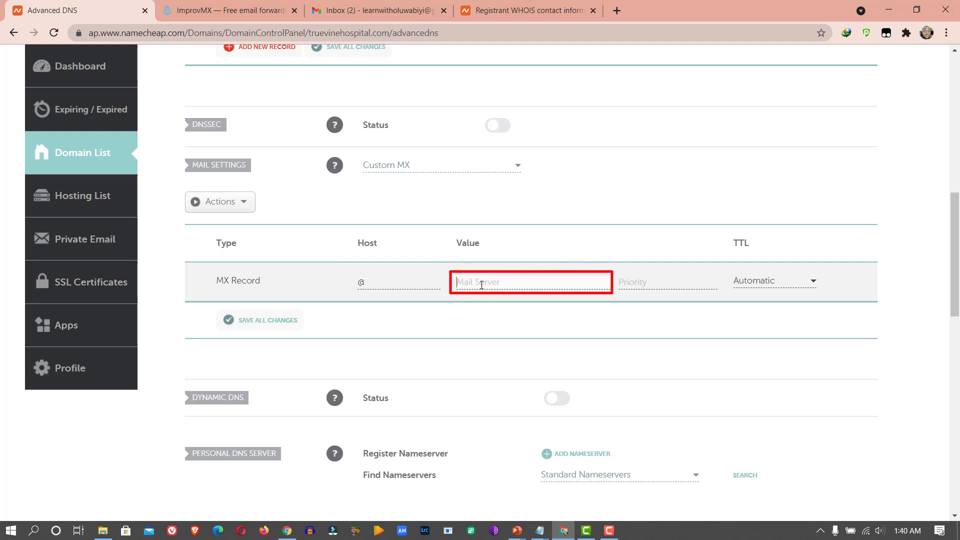
text(mx1.improvmx.com.)
click(257, 9)
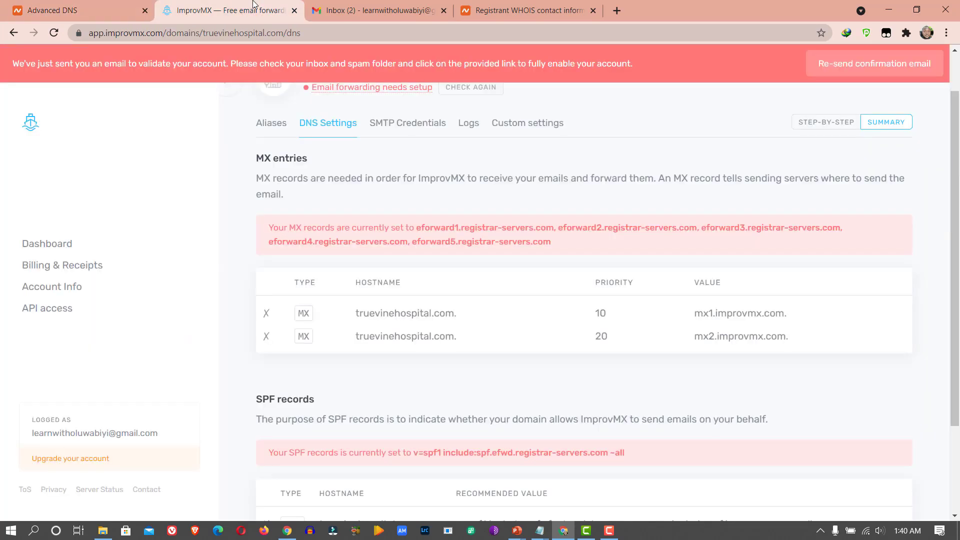
drag(682, 306, 785, 324)
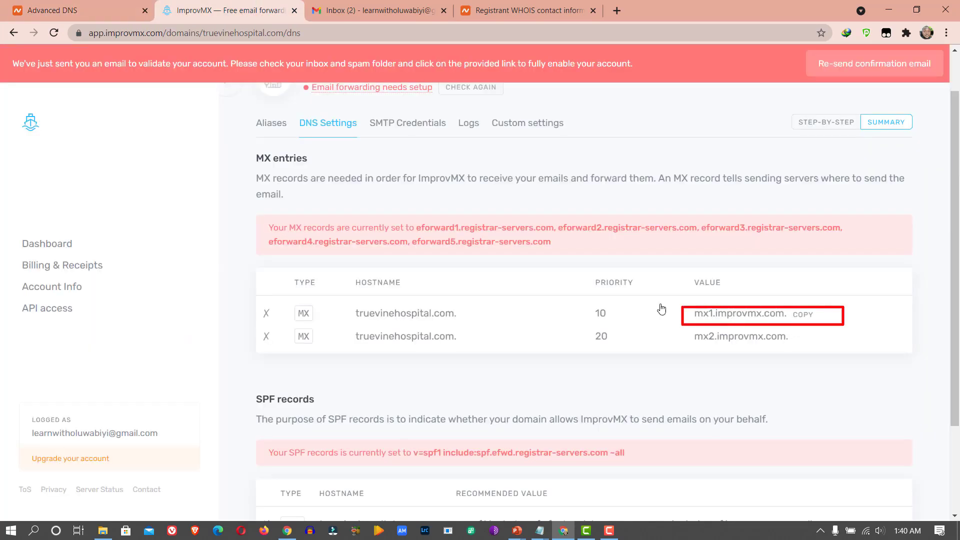
click(98, 7)
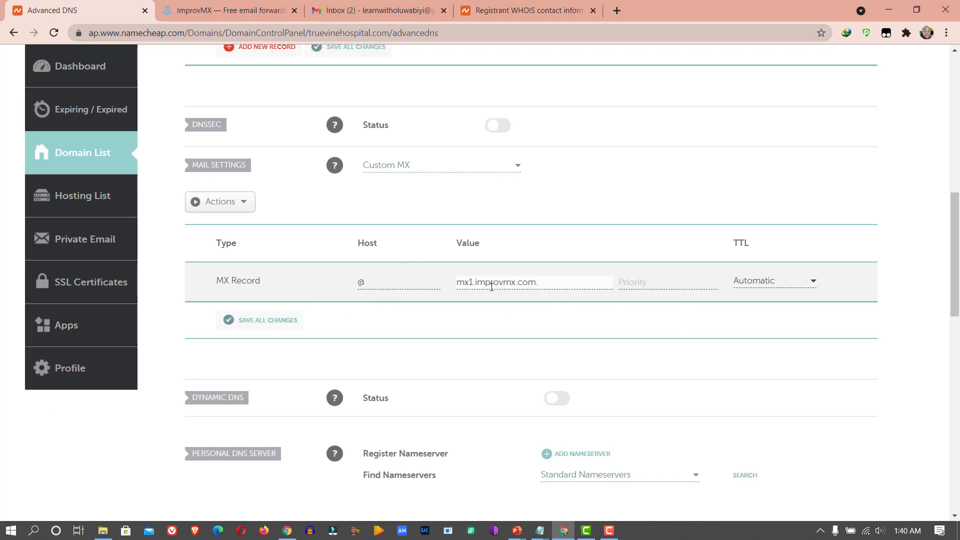
click(674, 283)
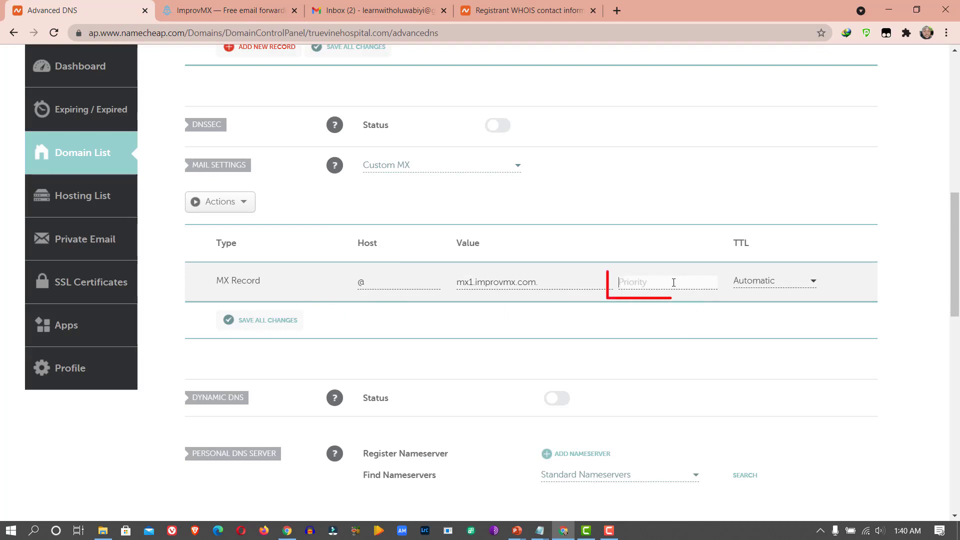
text(10)
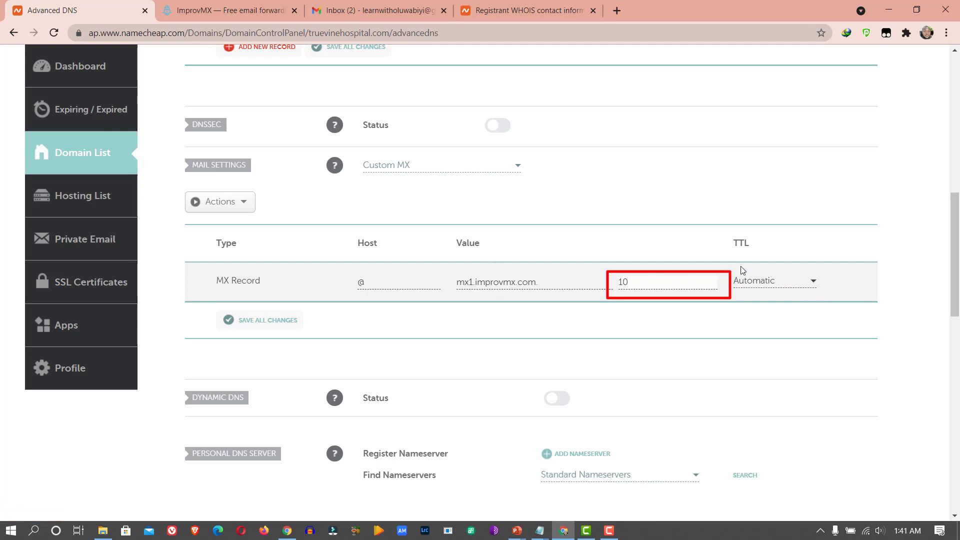
click(277, 323)
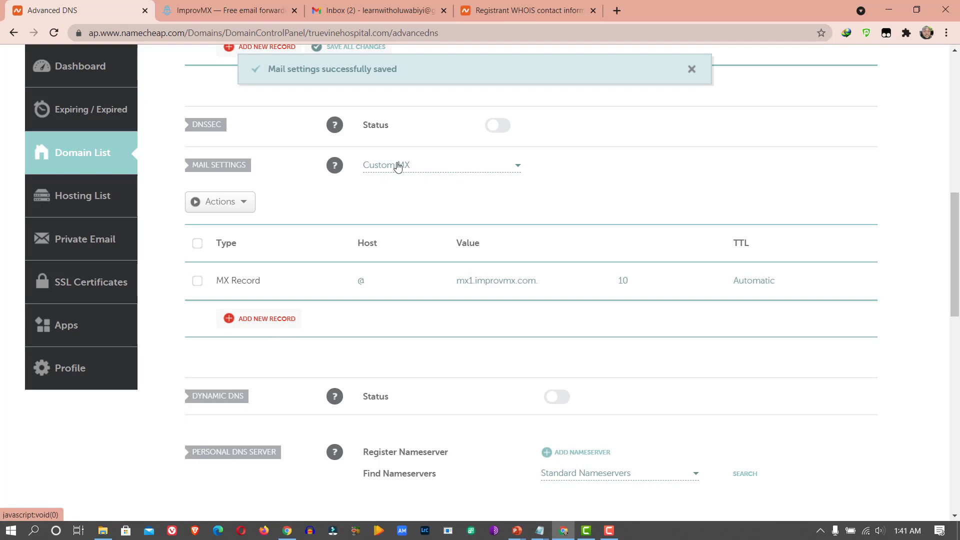
- Check the second MX server value that ImprovMX lists
click(233, 5)
mouse_move(763, 341)
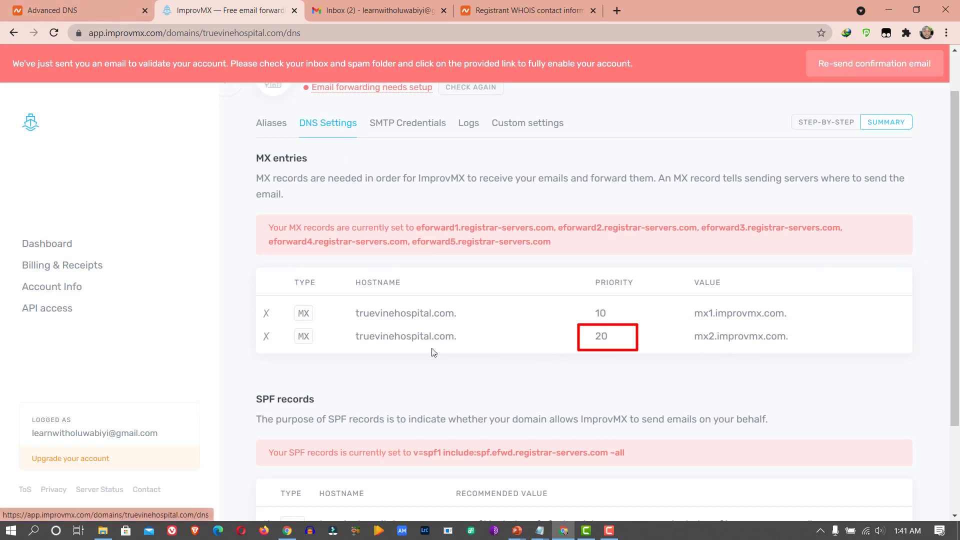
click(80, 10)
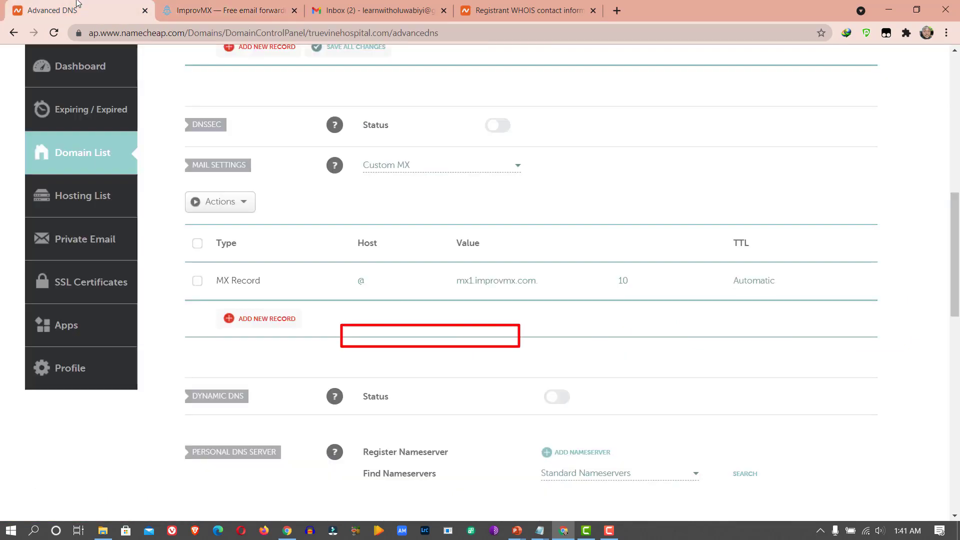
- Add and save a Custom MX record: host @, mx2.improvmx.com, priority 20
click(248, 321)
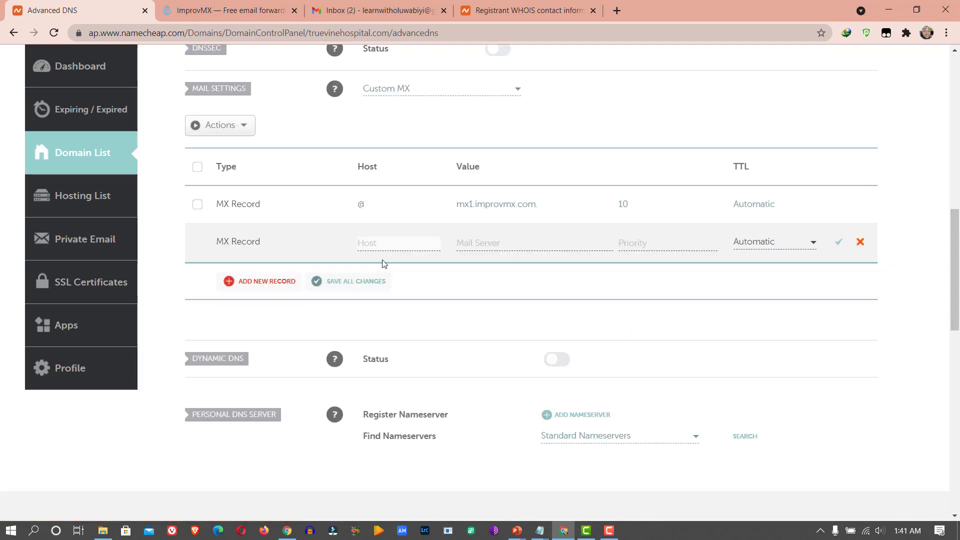
click(523, 245)
key(Down)
key(Return)
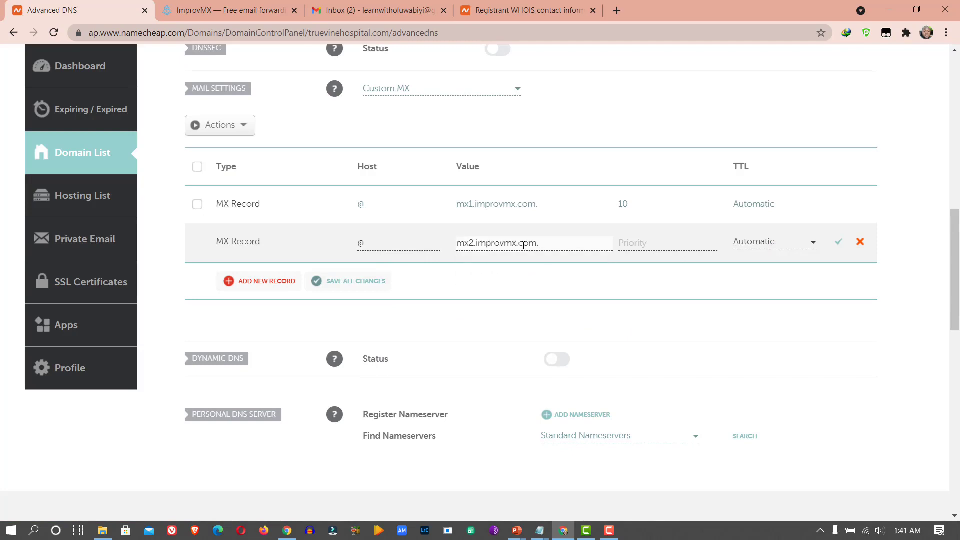
click(474, 243)
key(BackSpace)
text(2)
click(635, 245)
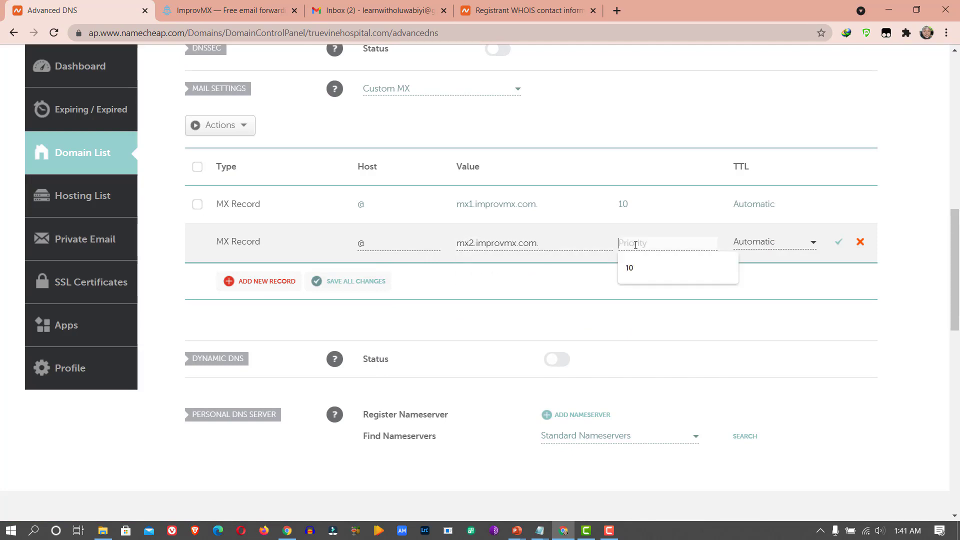
text(20)
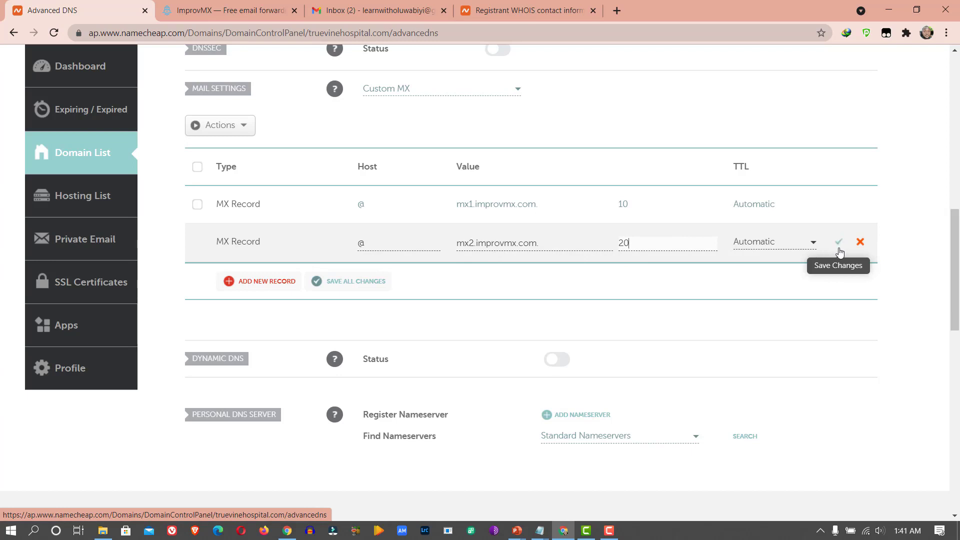
click(840, 245)
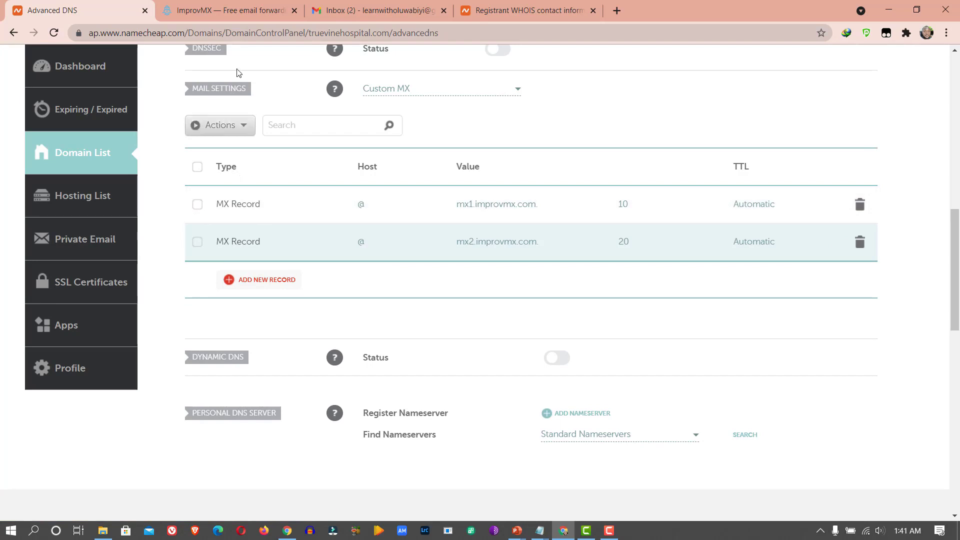
- Copy ImprovMX's recommended SPF TXT value for truevinehospital.com, then return to Namecheap
click(220, 10)
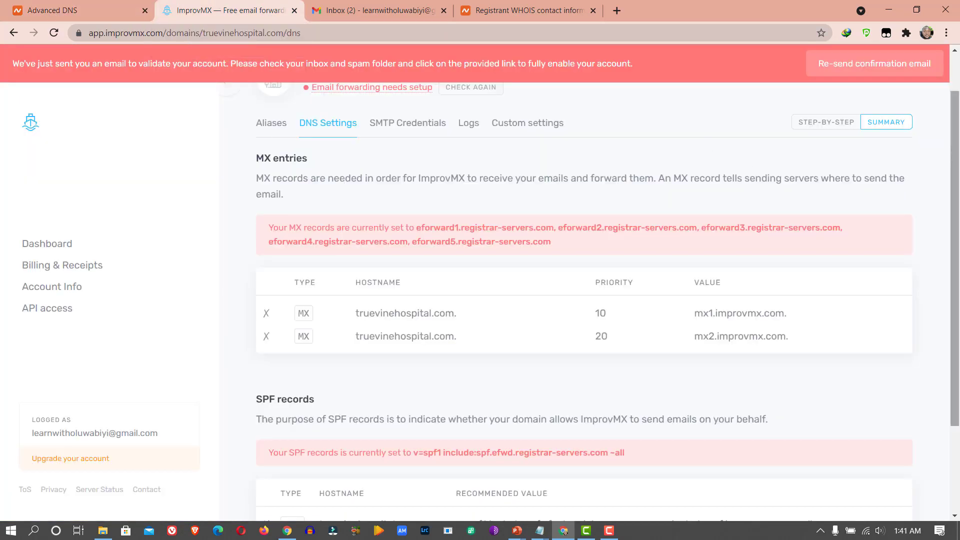
drag(956, 211, 958, 298)
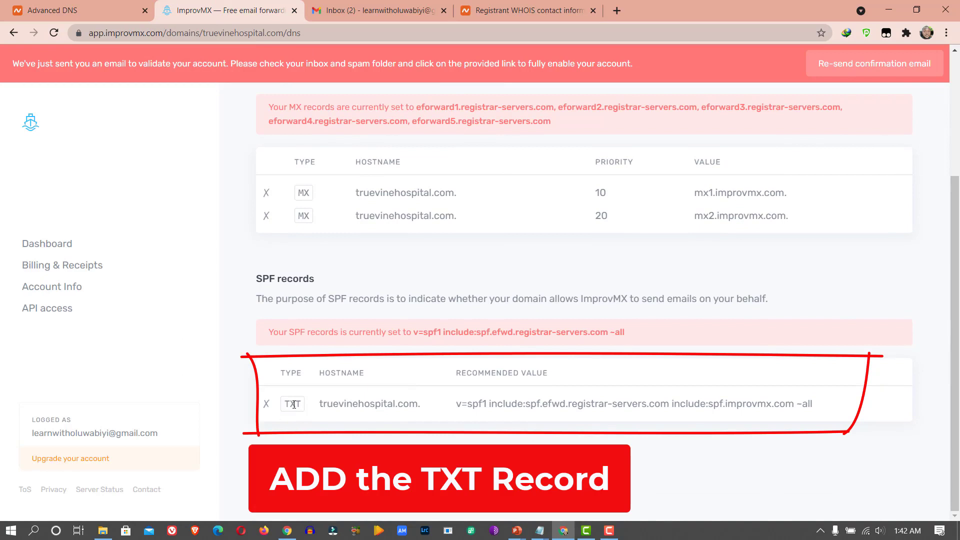
mouse_move(461, 408)
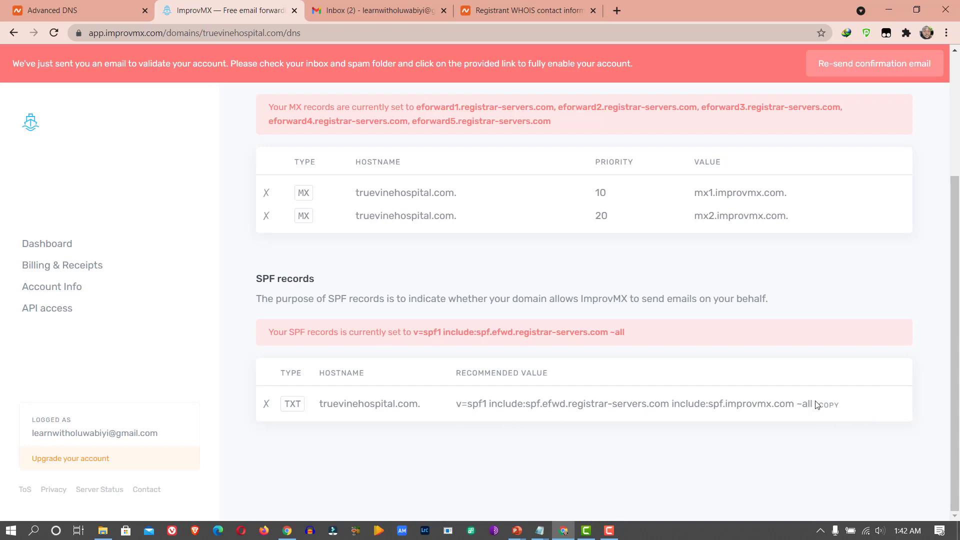
mouse_move(790, 197)
mouse_move(826, 407)
click(95, 11)
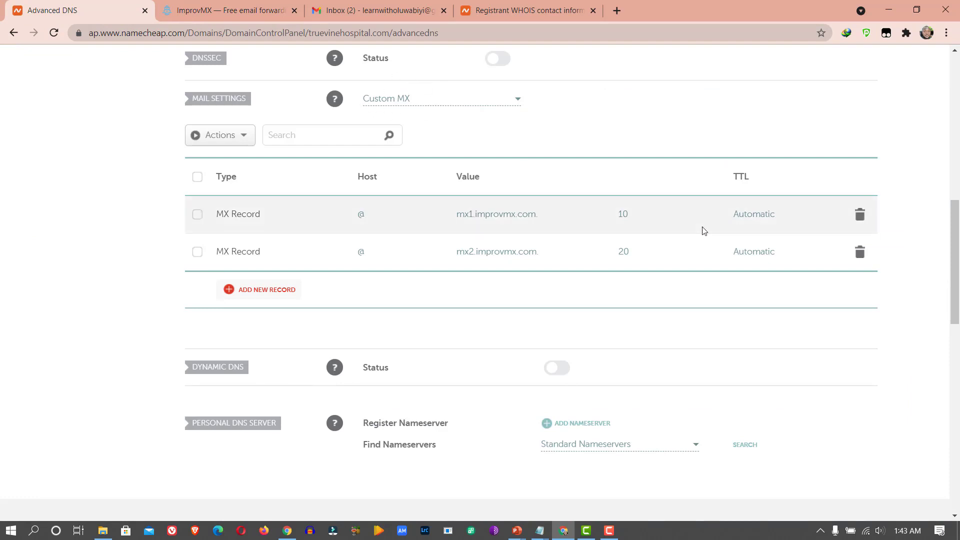
- Save a TXT record on host @ holding the pasted SPF value with include:spf.improvmx.com
drag(954, 290, 940, 194)
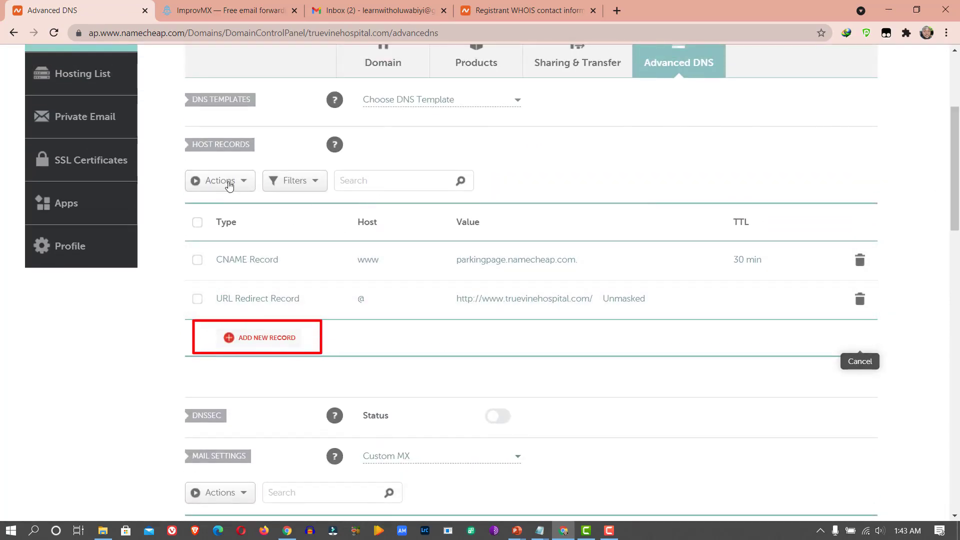
click(266, 338)
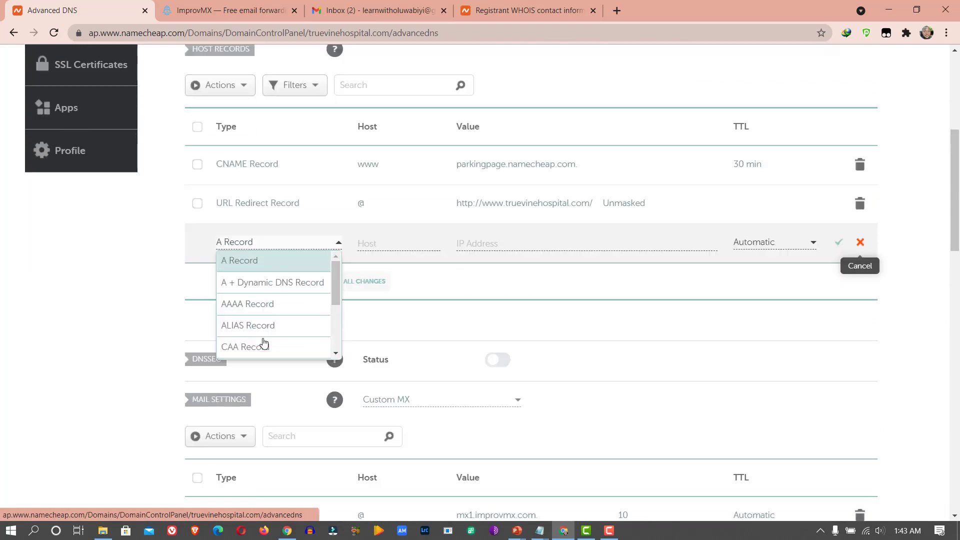
scroll(310, 322, down, 2)
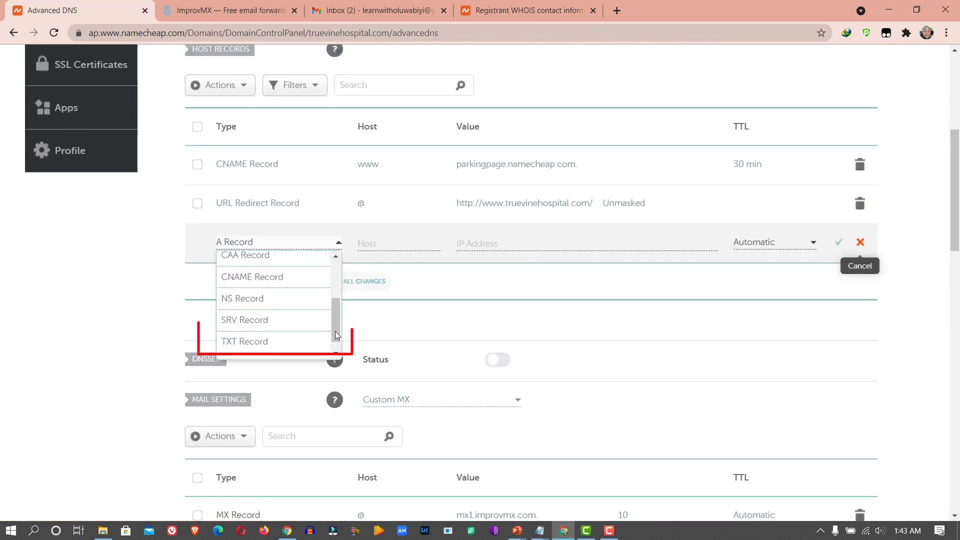
click(268, 341)
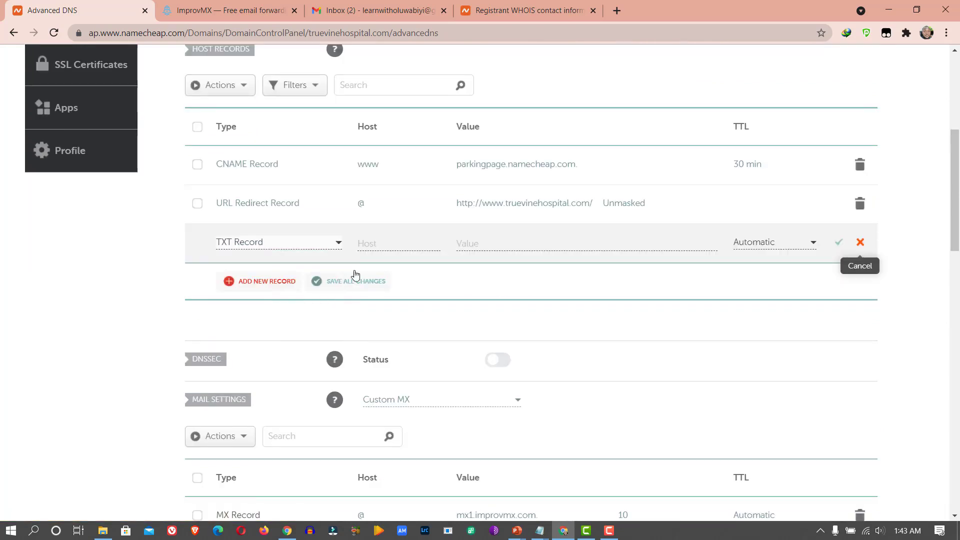
click(382, 243)
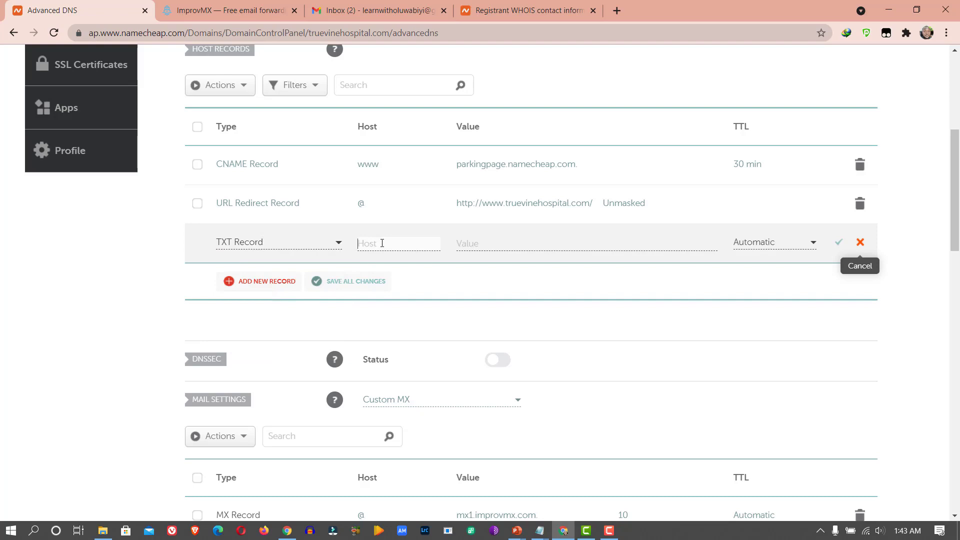
text(@)
click(474, 244)
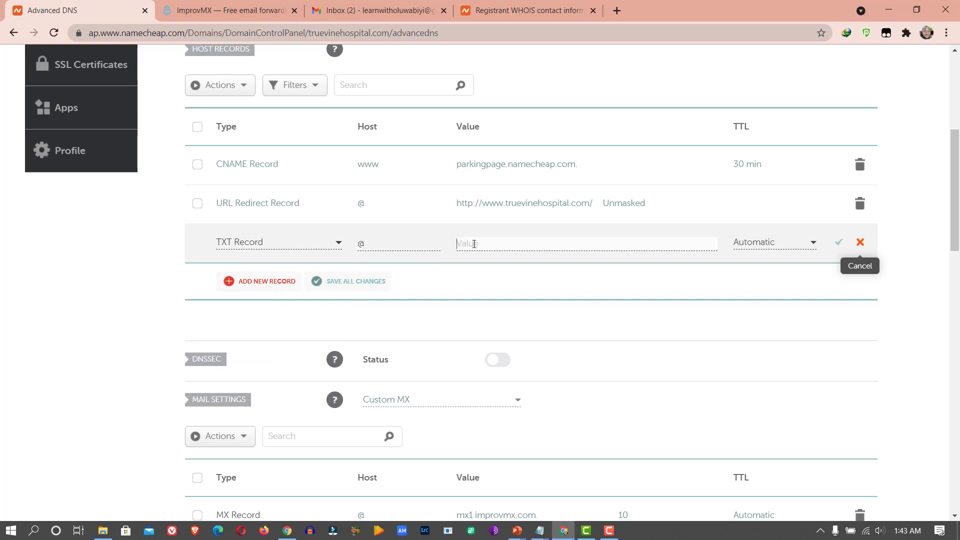
key(ctrl+v)
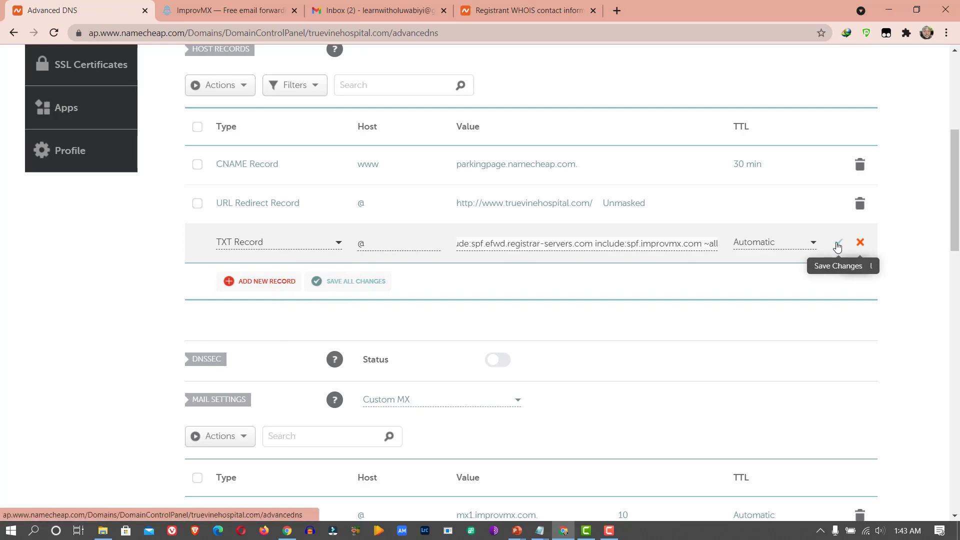
click(838, 245)
click(838, 245)
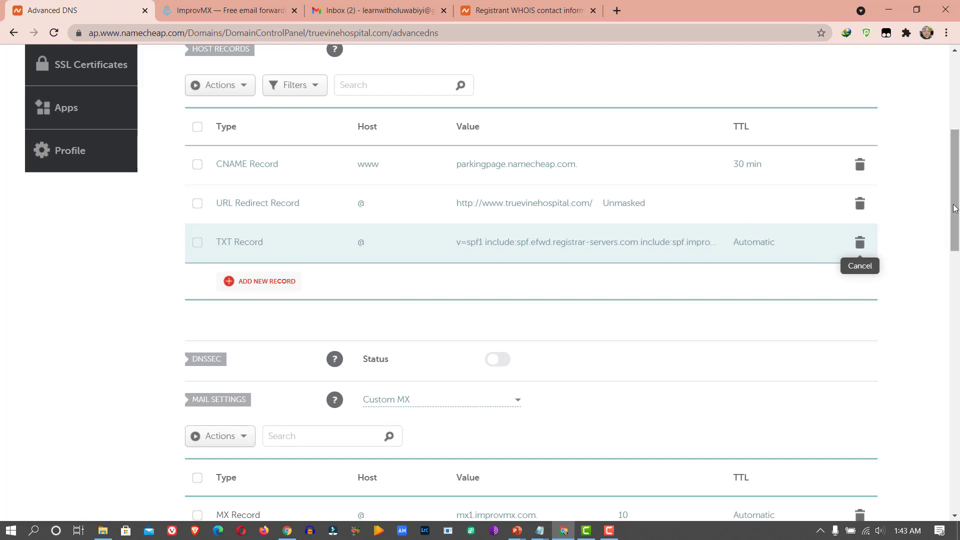
- Re-check truevinehospital.com in ImprovMX so both MX records and the SPF record verify
click(209, 12)
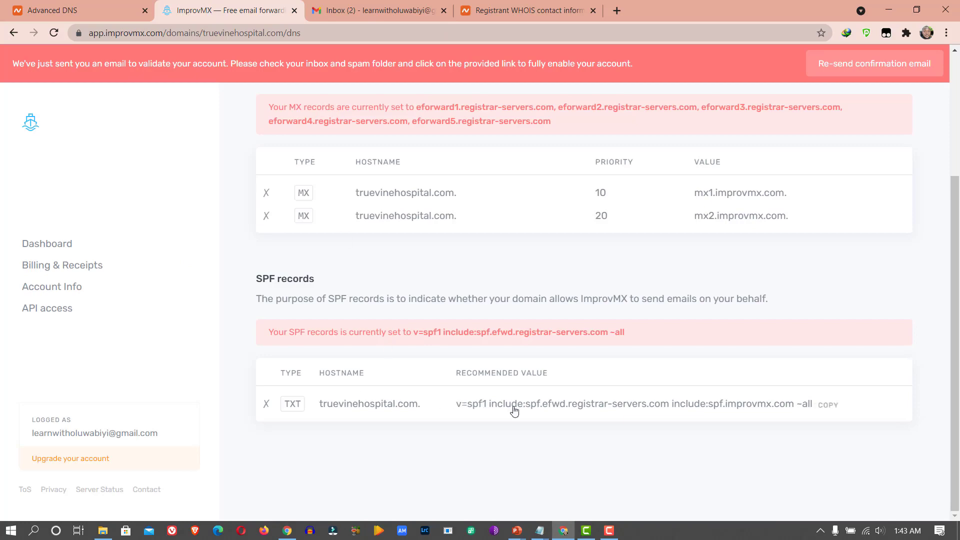
drag(954, 400, 940, 234)
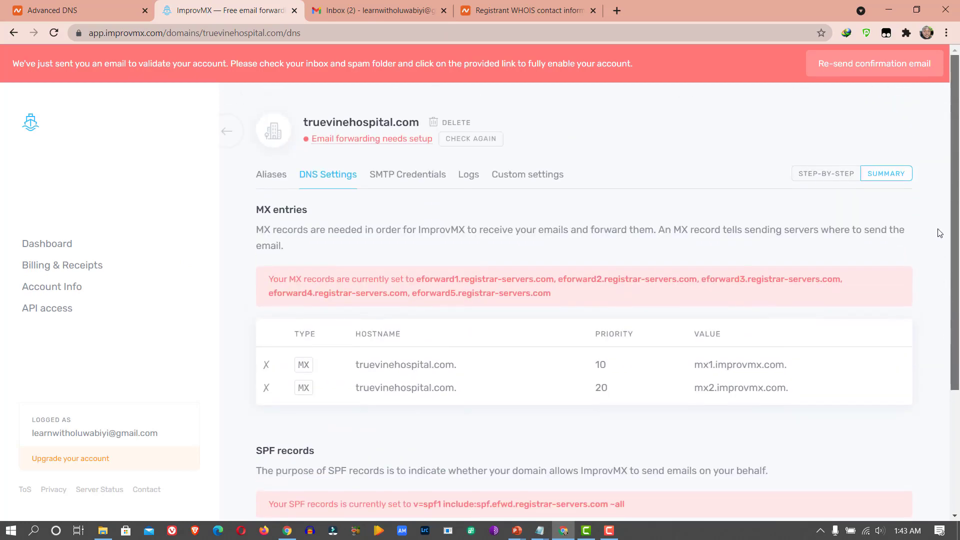
drag(940, 234, 542, 80)
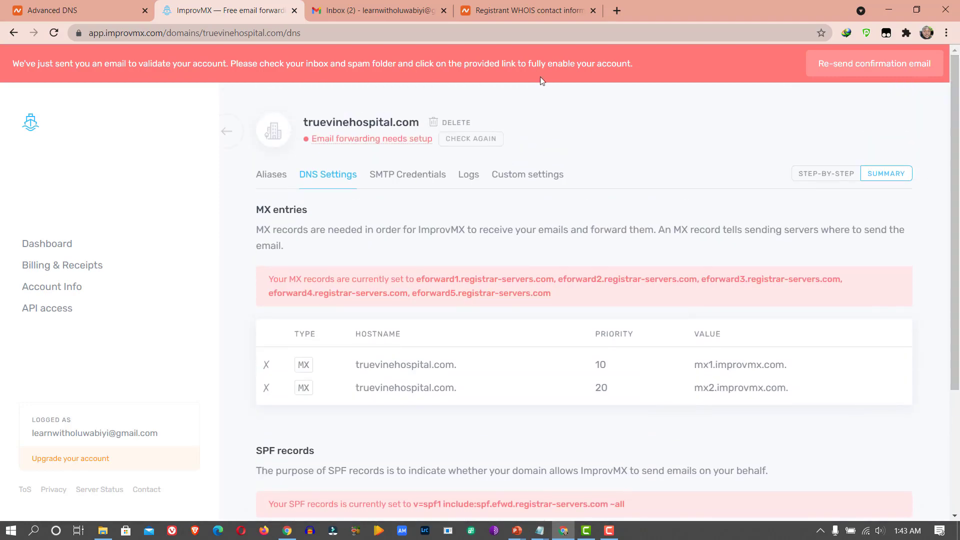
click(491, 138)
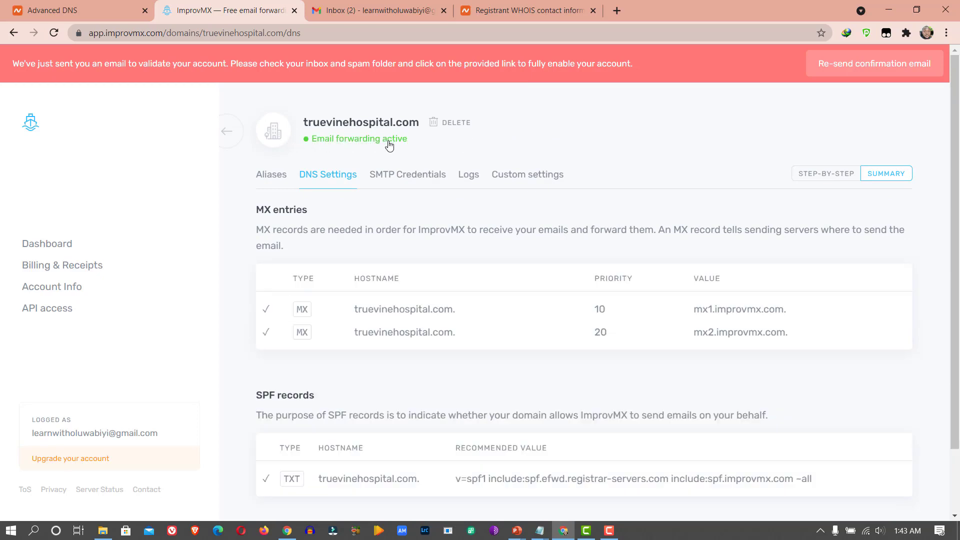
click(65, 6)
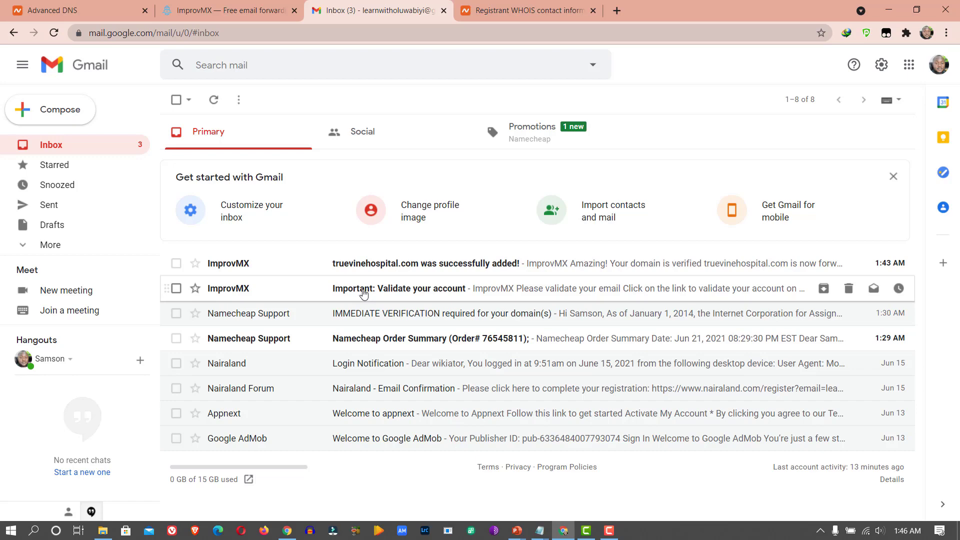
- Validate the ImprovMX account through the emailed link, then go back to the Gmail inbox
click(384, 294)
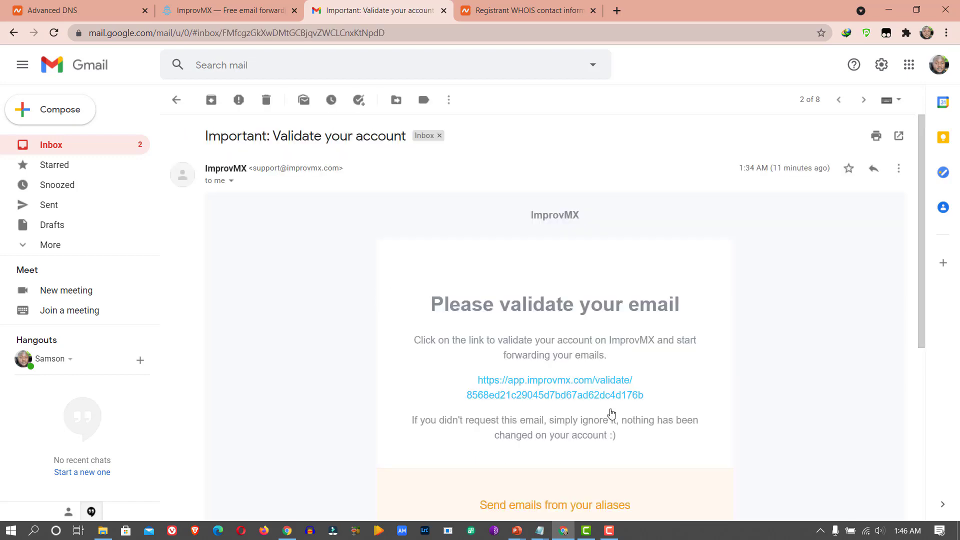
click(564, 397)
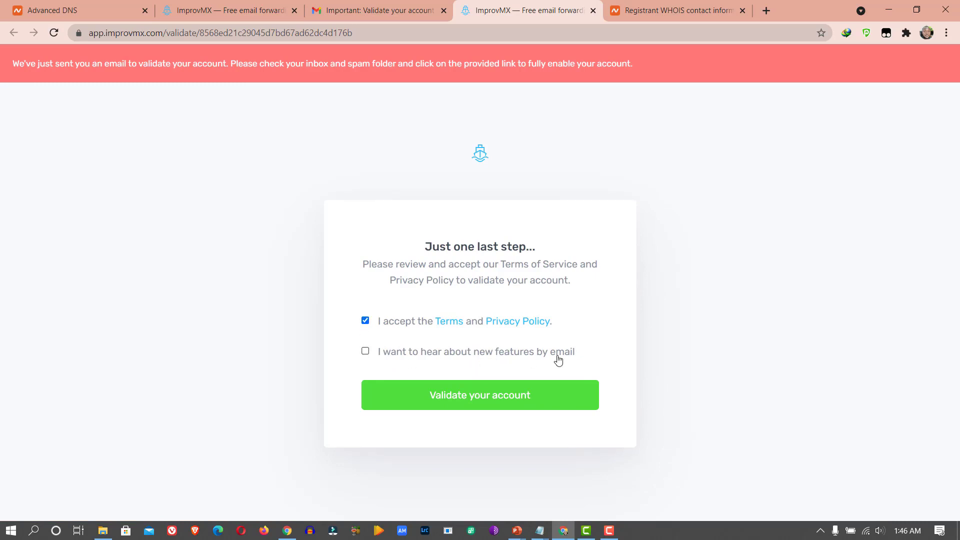
click(483, 395)
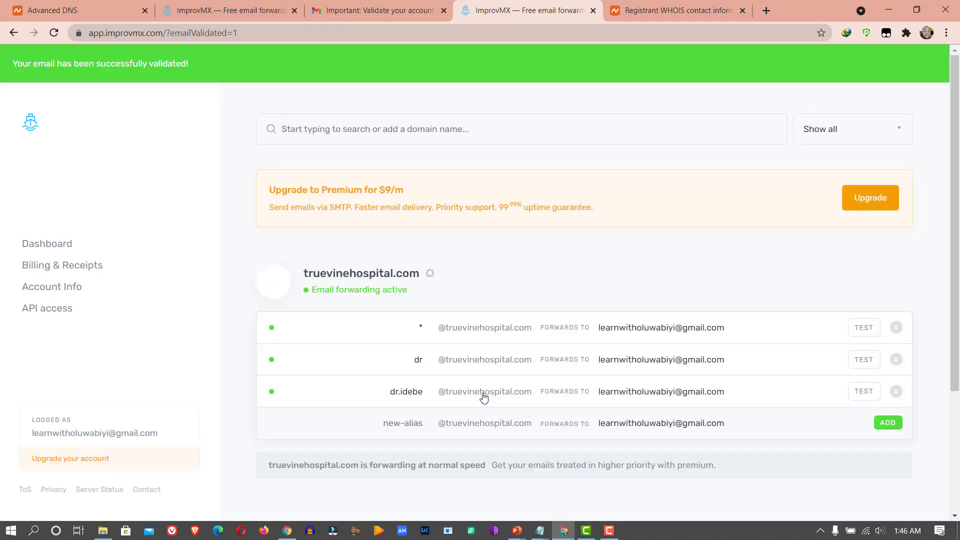
click(344, 12)
click(99, 148)
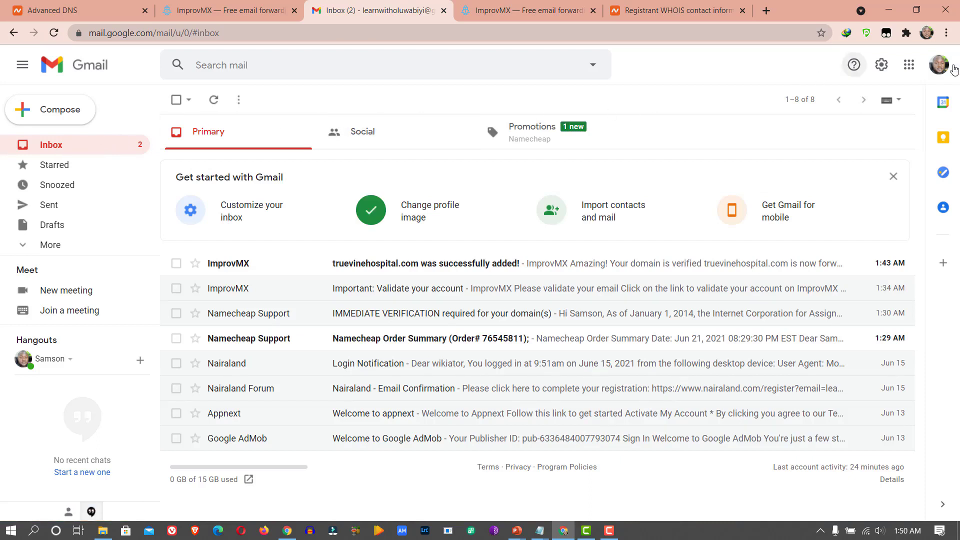
- Turn on less secure app access in Google Account settings, found by searching 'less'
click(939, 69)
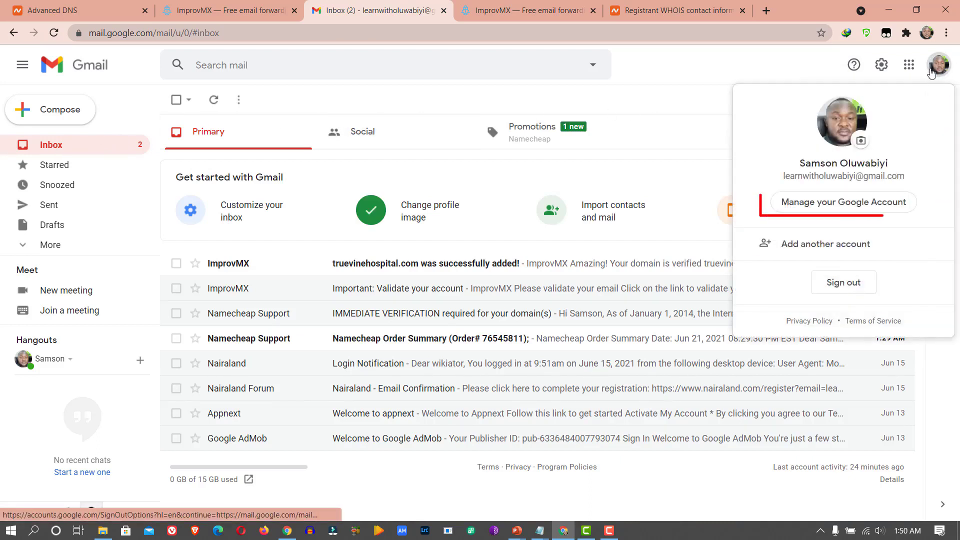
click(825, 206)
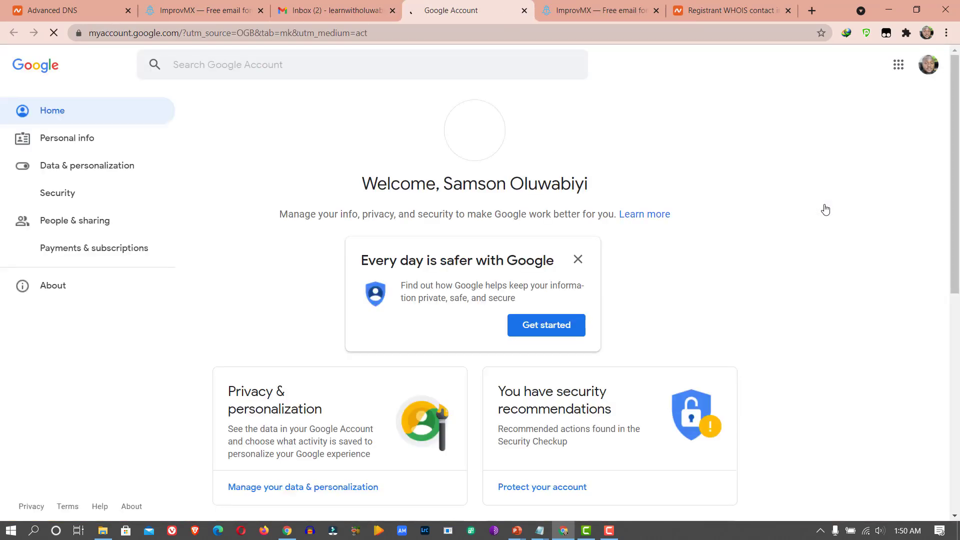
click(368, 68)
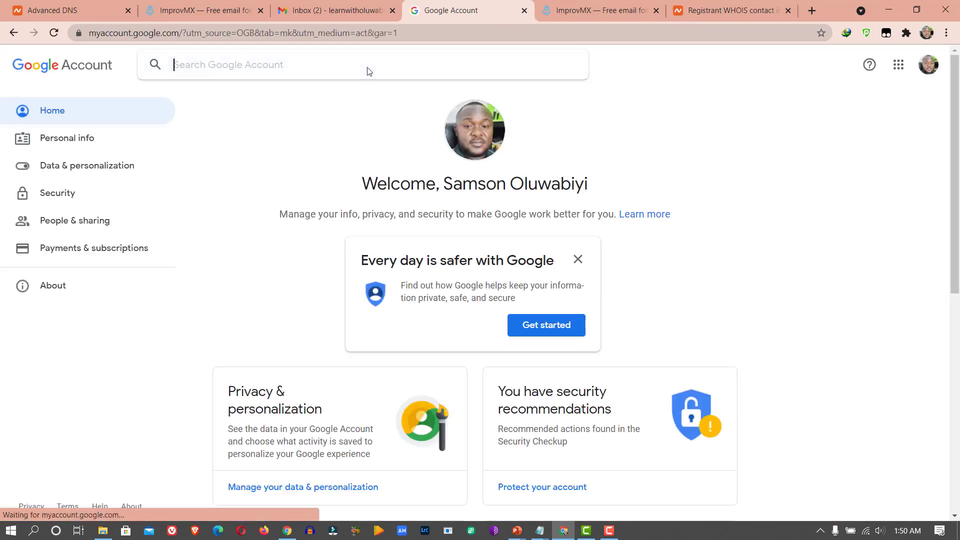
text(less)
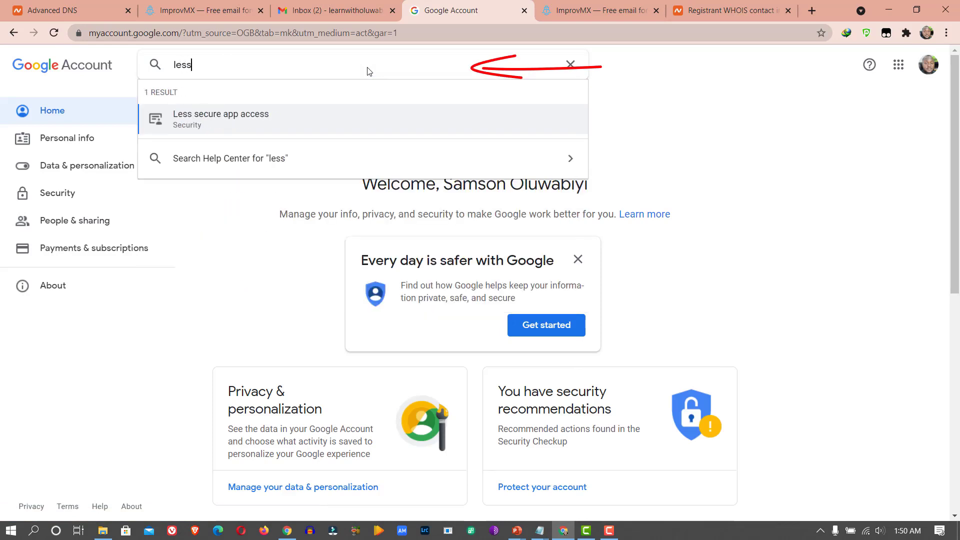
click(244, 120)
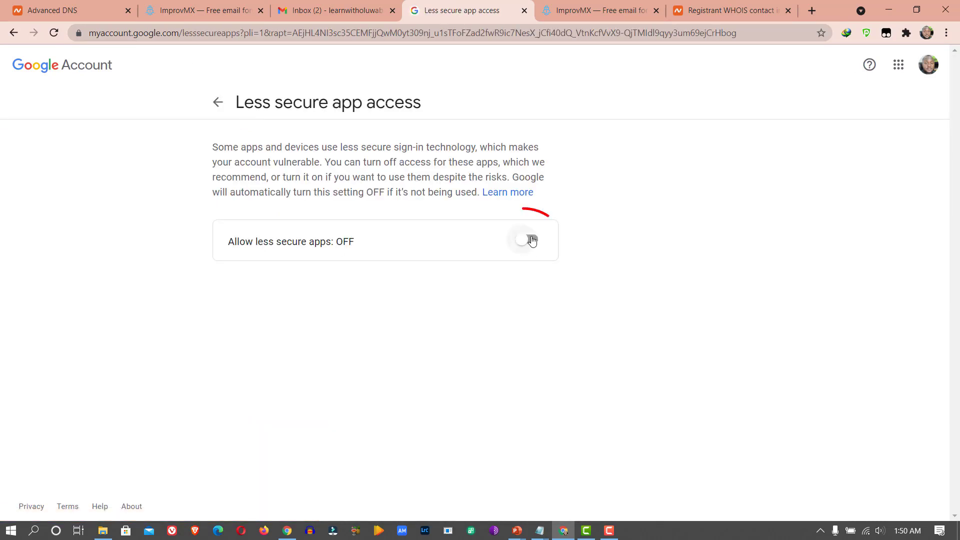
click(533, 241)
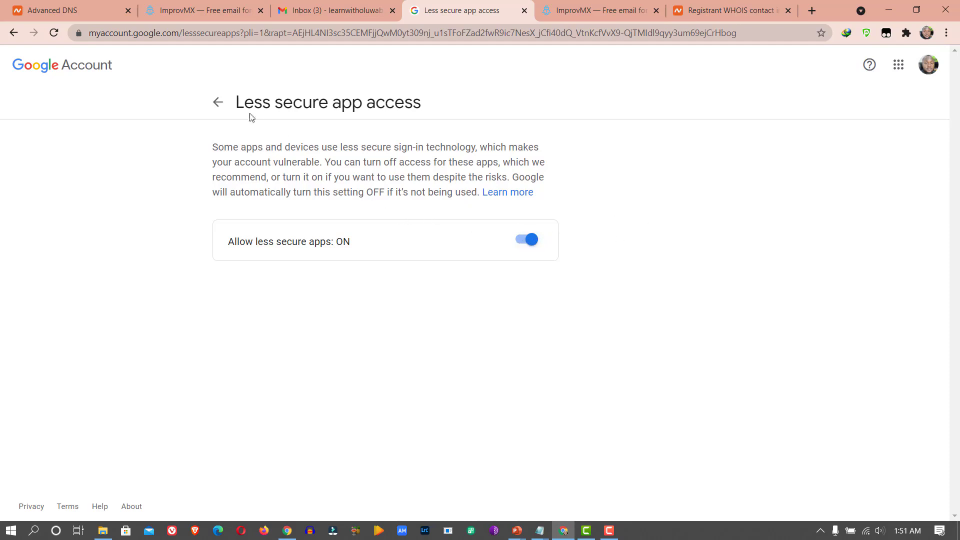
click(219, 103)
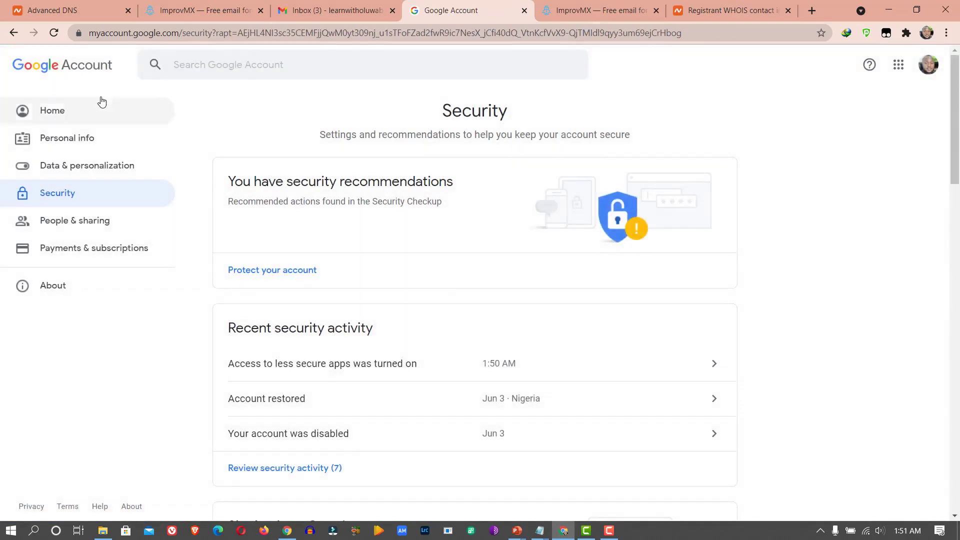
click(280, 10)
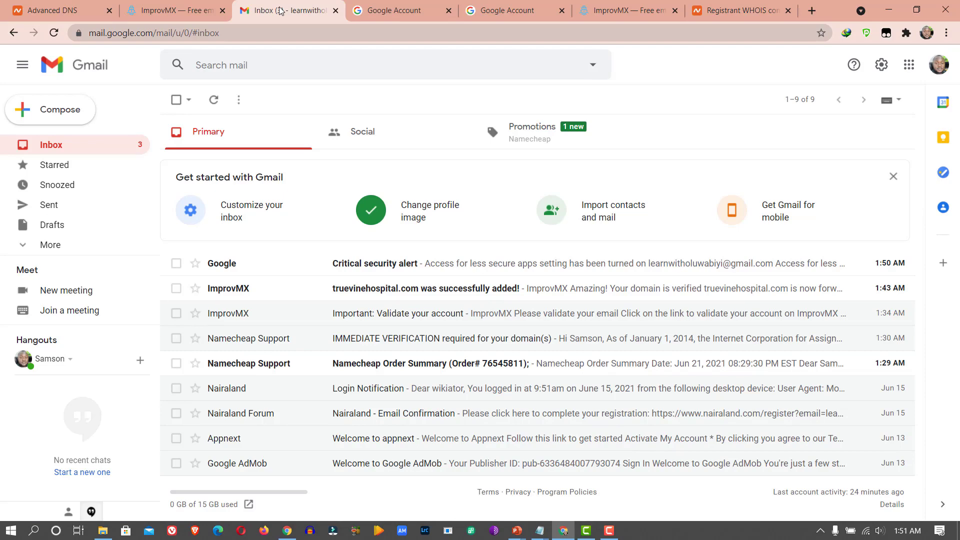
- Open Gmail's full settings on the Accounts and Import tab
click(880, 70)
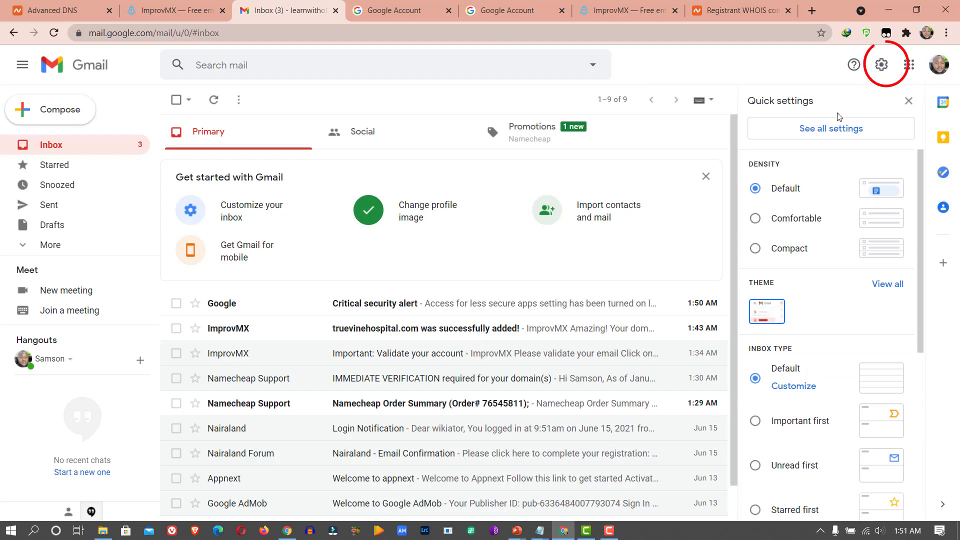
click(832, 129)
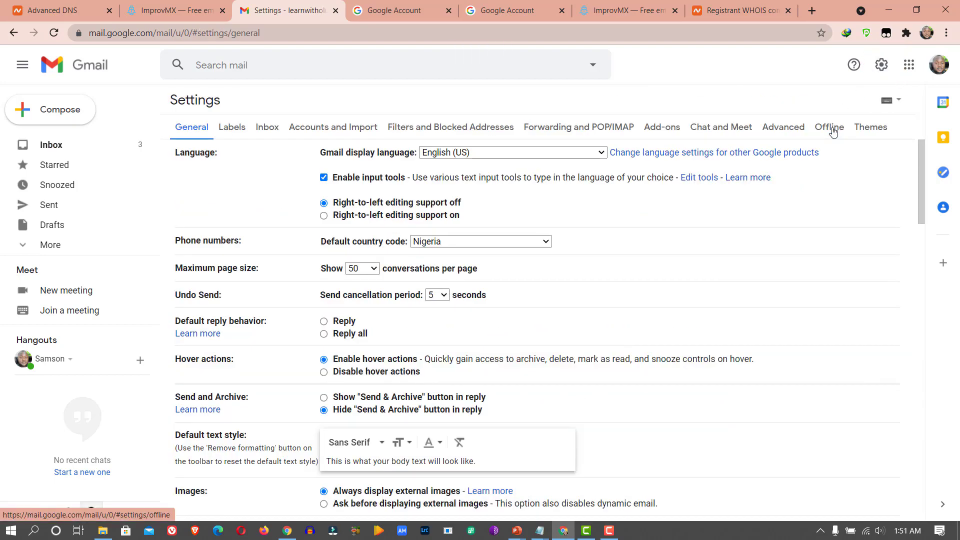
click(328, 129)
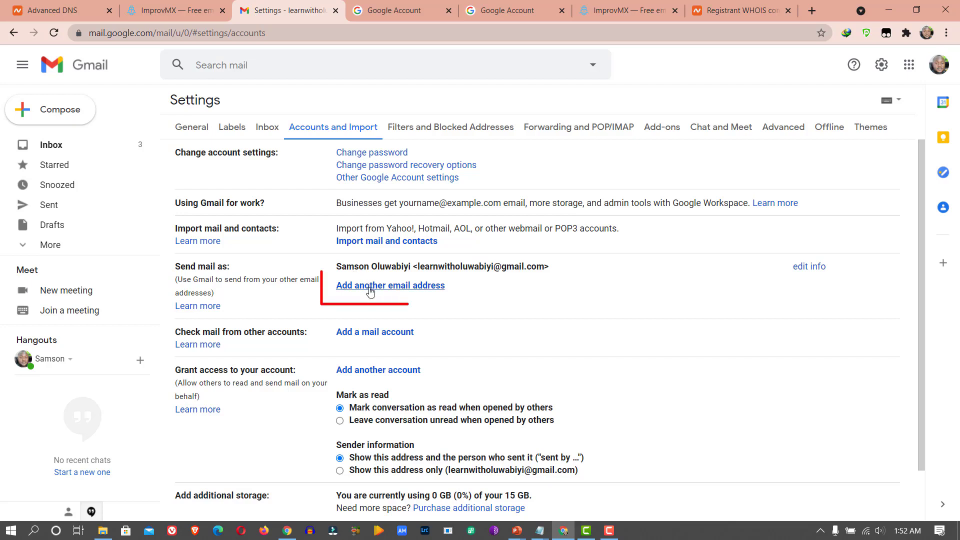
- Add a send-as address, entering the doctor's display name and their truevinehospital.com email
click(370, 286)
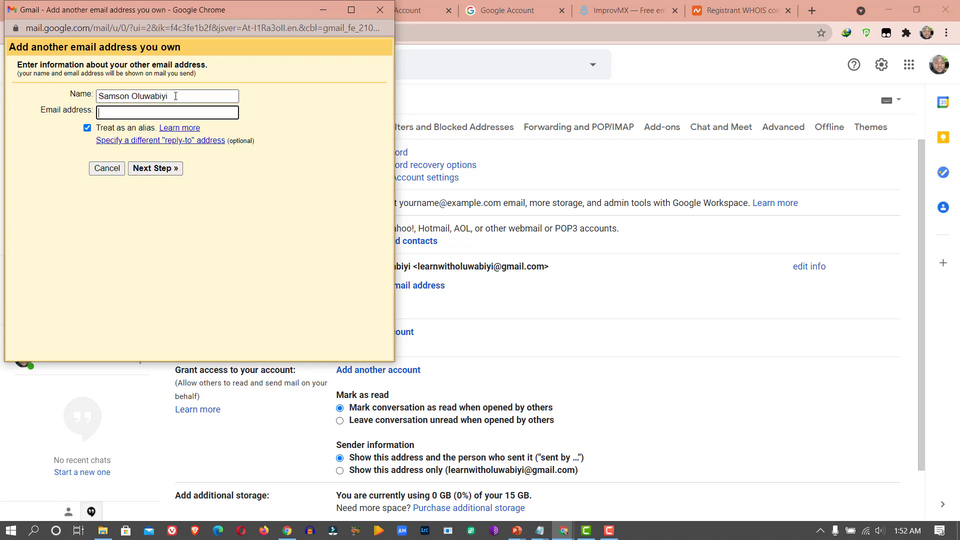
drag(175, 96, 22, 74)
text(D)
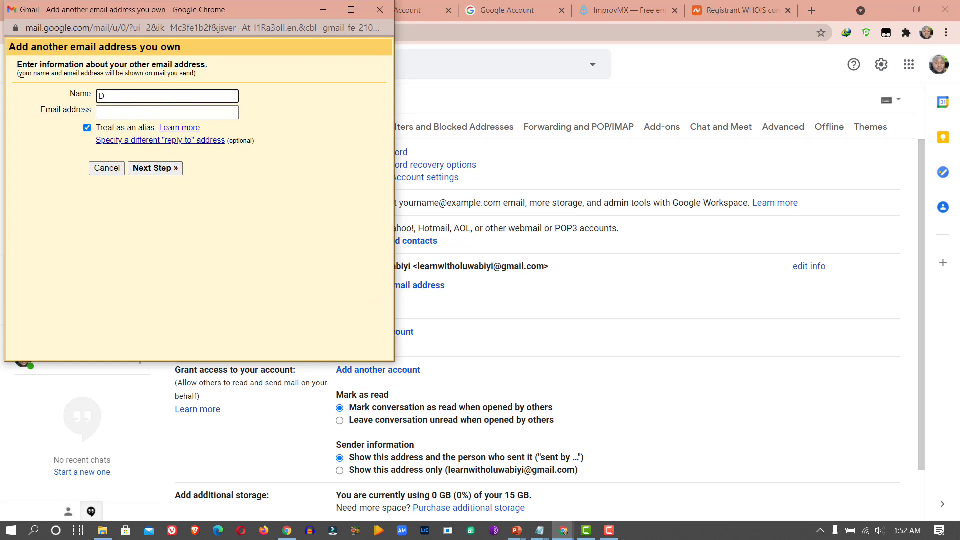
text(r. Idebe)
key(Tab)
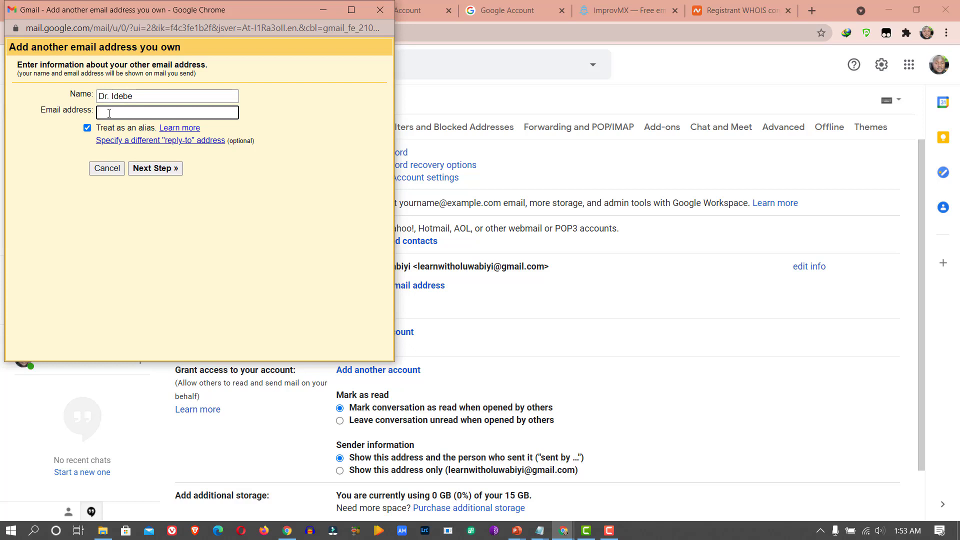
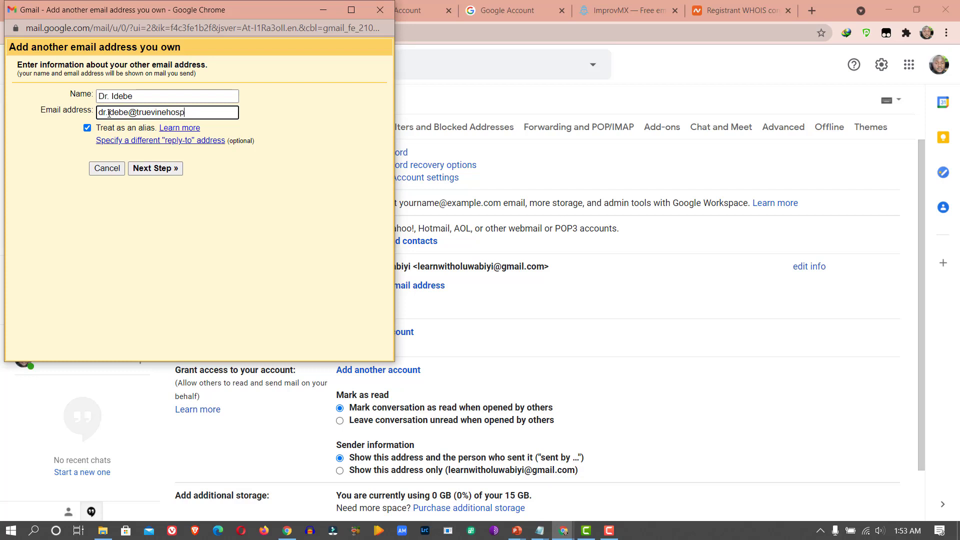
- Replace the prefilled SMTP server with smtp.gmail.com
click(164, 170)
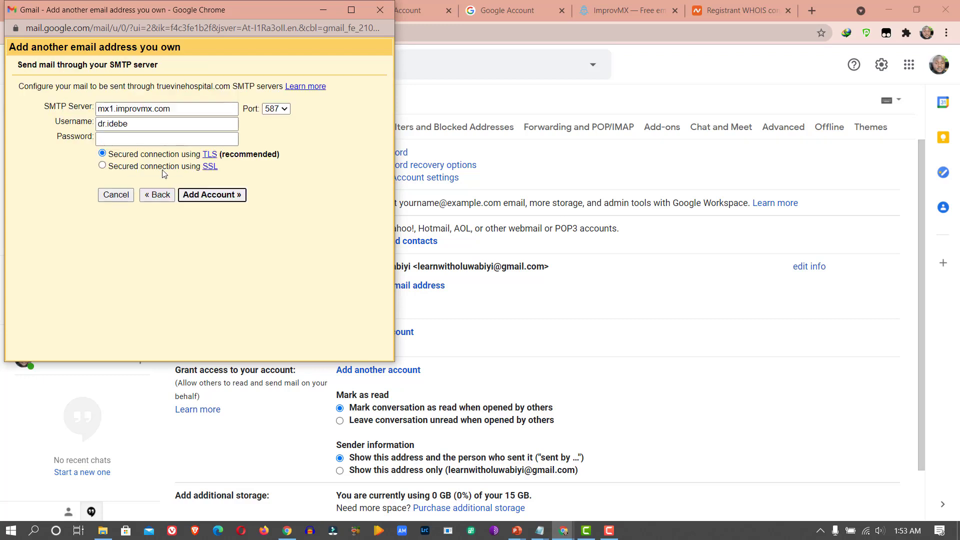
click(181, 110)
drag(151, 104, 71, 99)
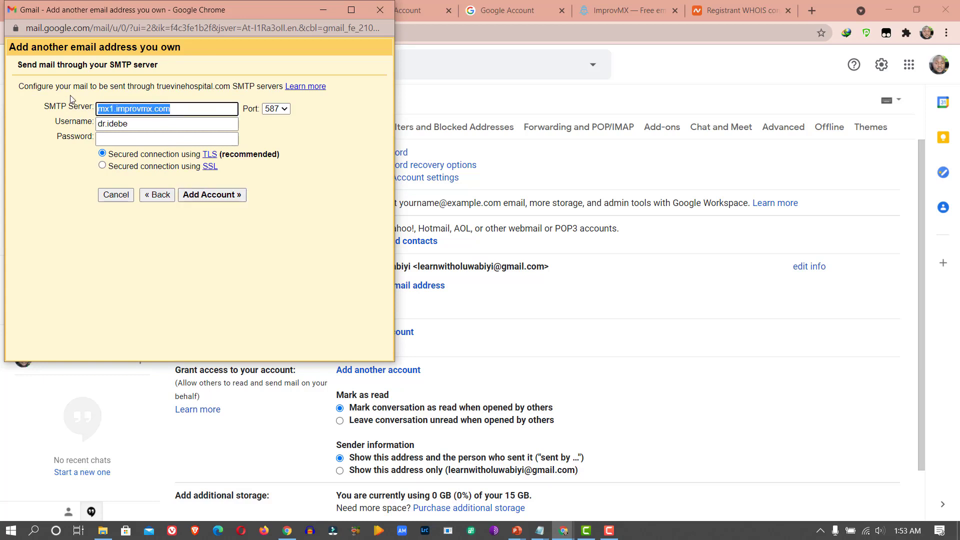
key(BackSpace)
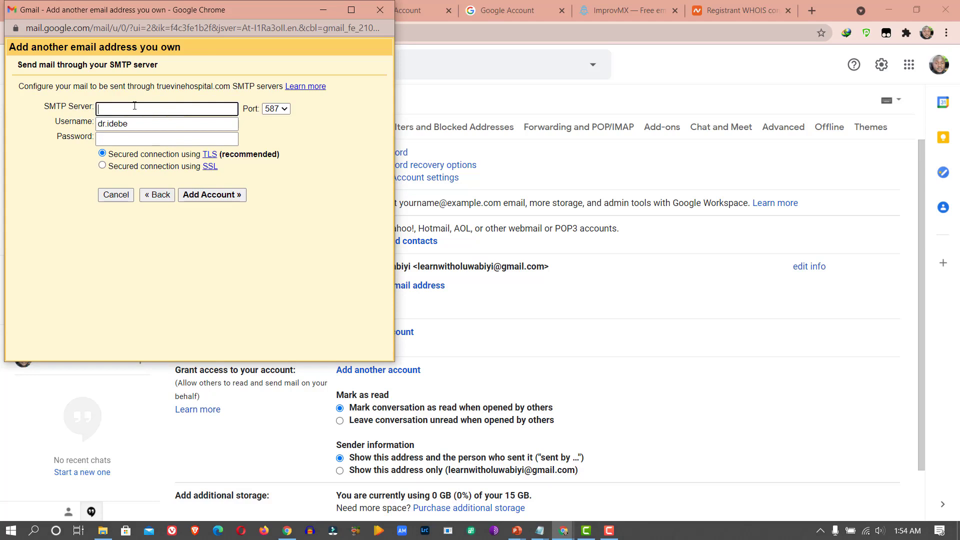
text(smtp.gmail.com)
- Enter the Gmail username and account password, add the account, and save the password
drag(150, 124, 73, 125)
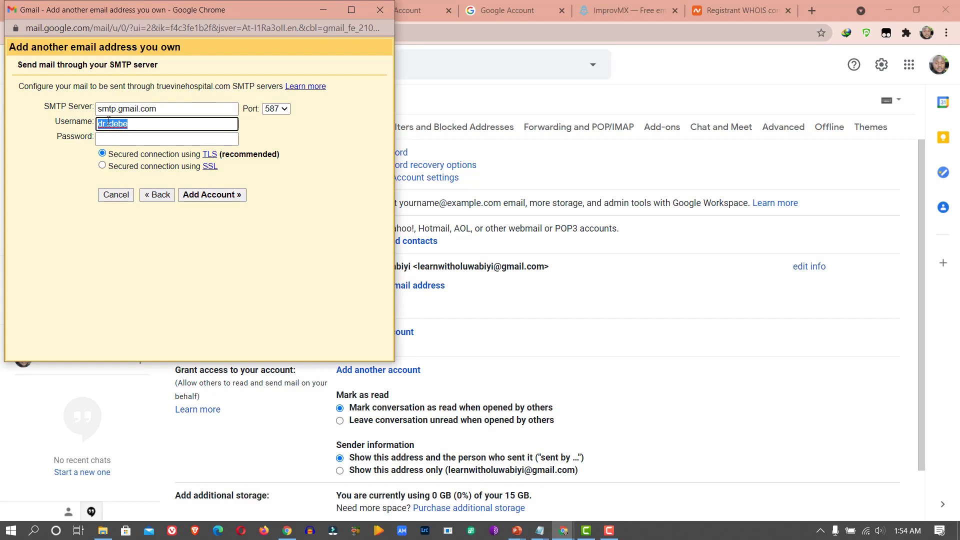
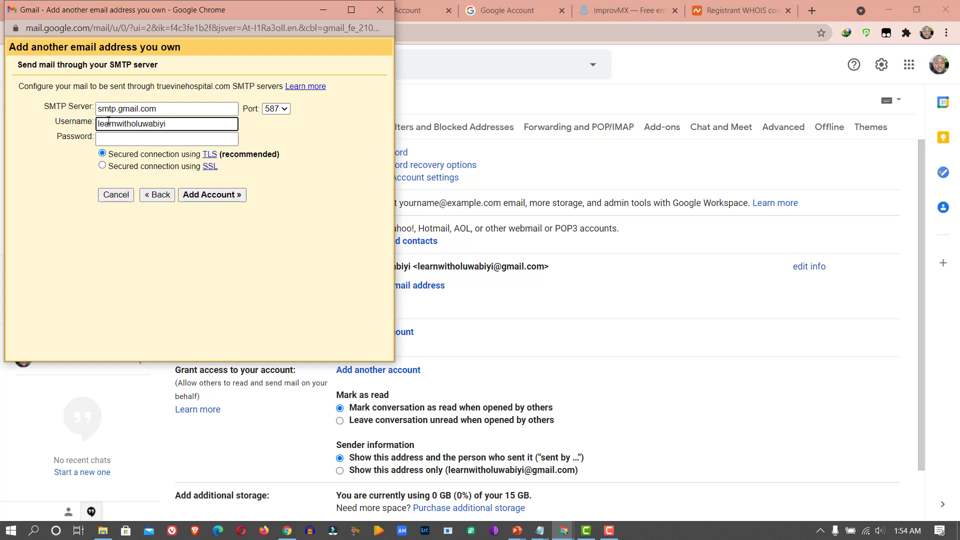
click(117, 140)
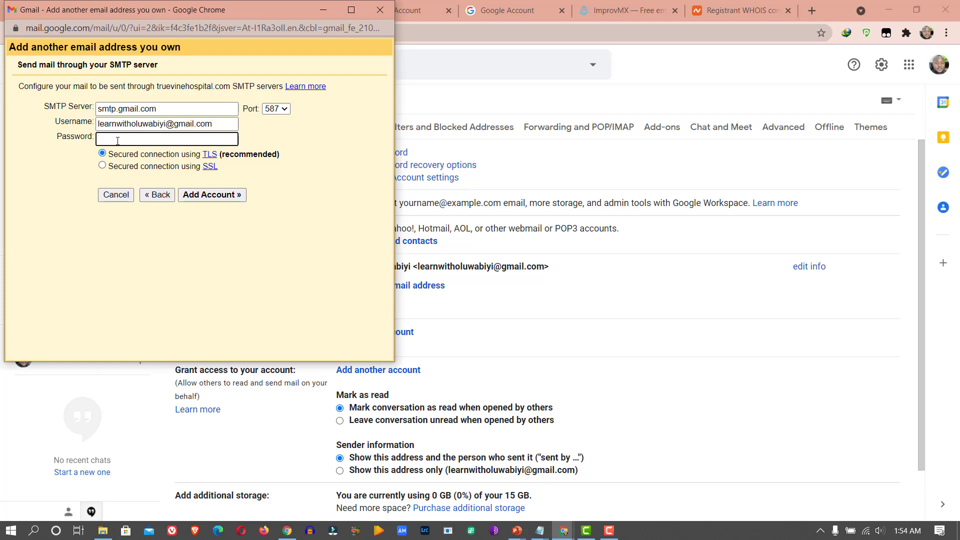
text(••••••••)
click(209, 195)
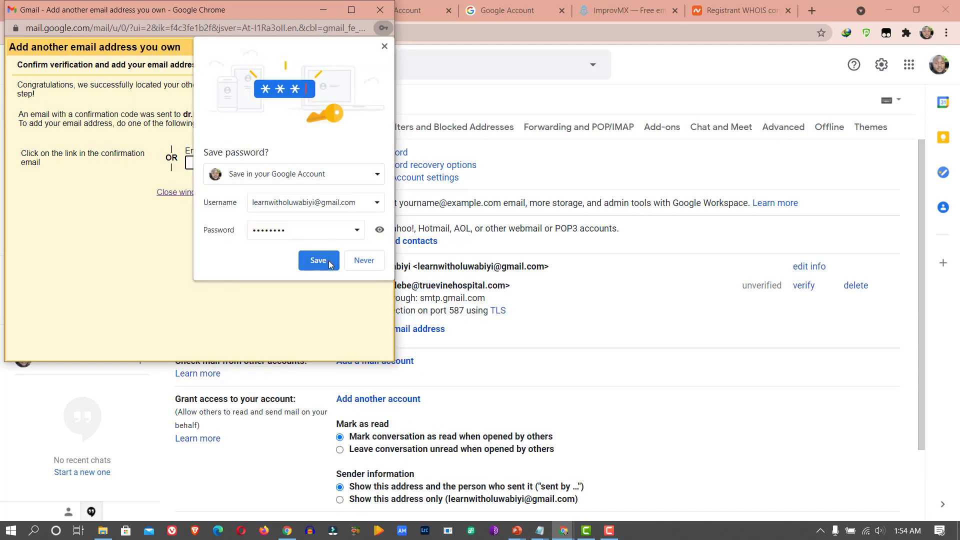
click(328, 261)
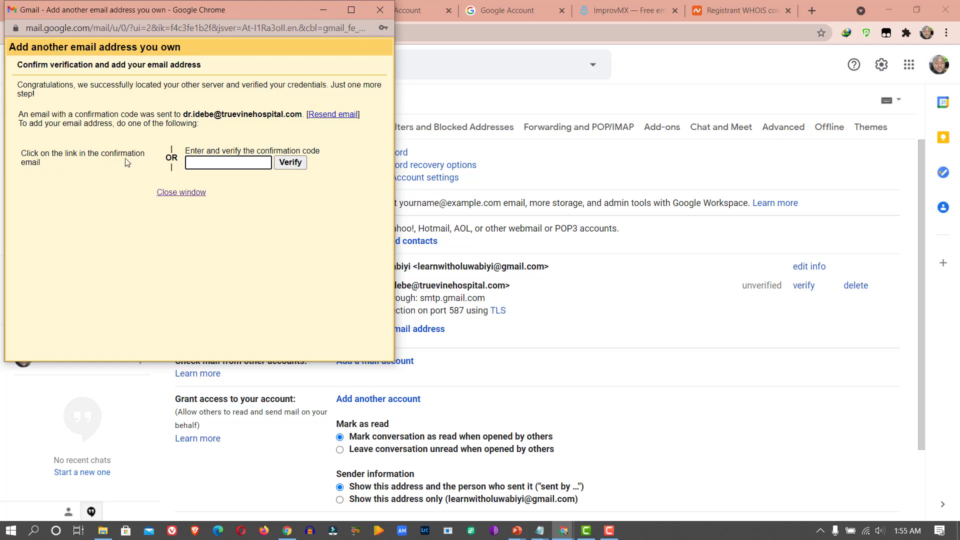
click(447, 103)
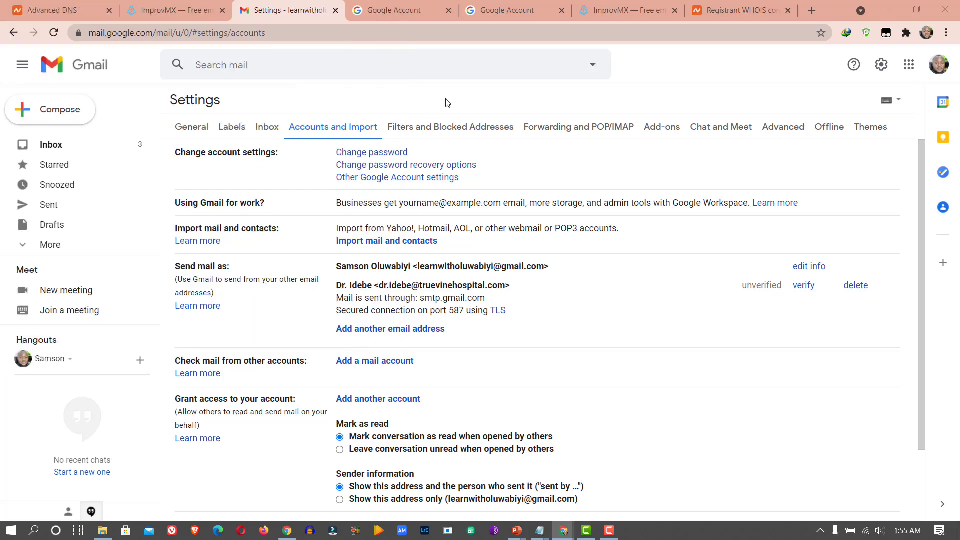
- Copy the code from the Gmail Confirmation email and confirm through its link
click(75, 146)
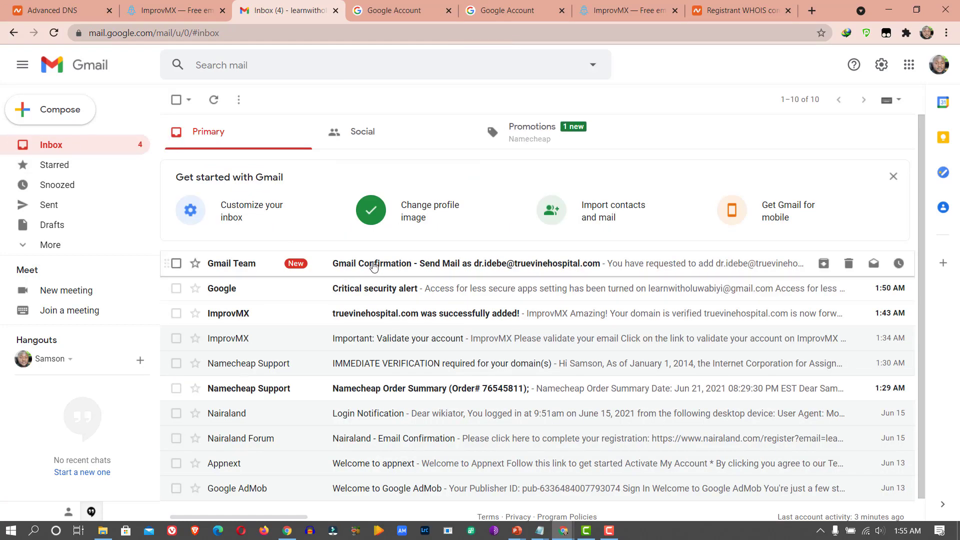
click(374, 268)
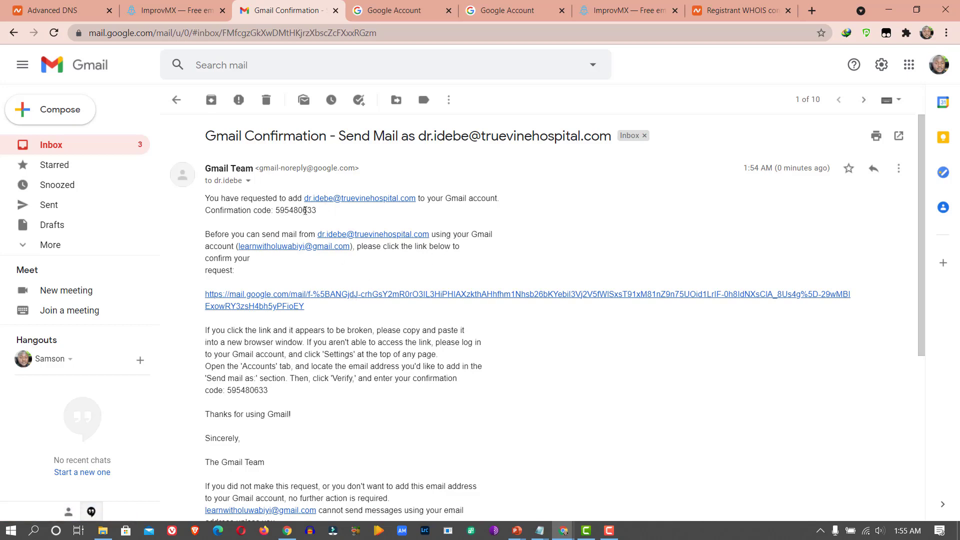
drag(318, 210, 276, 210)
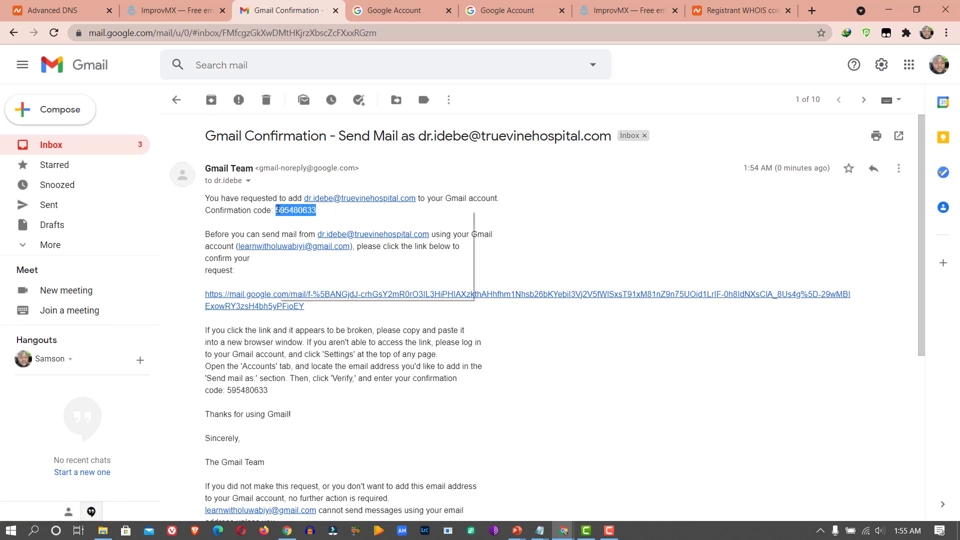
right_click(278, 211)
click(289, 226)
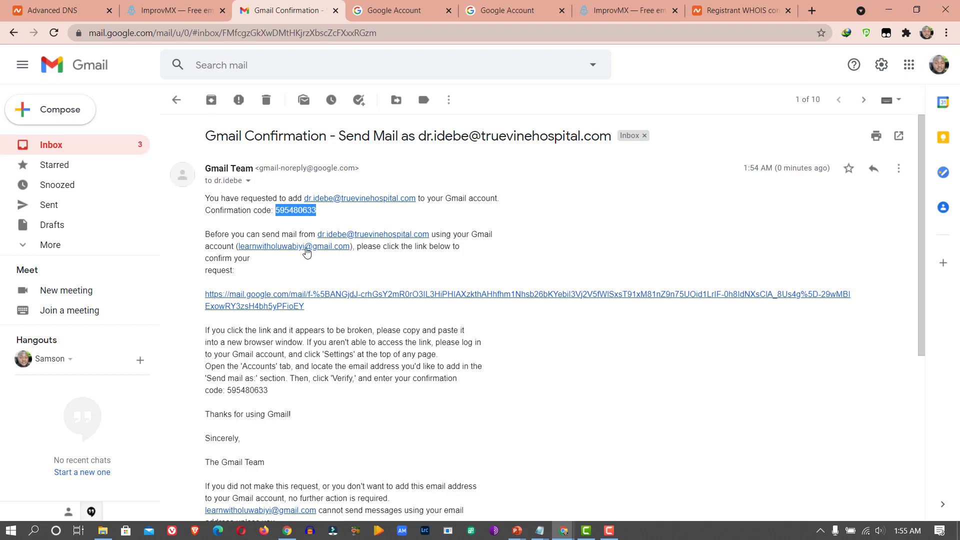
click(262, 297)
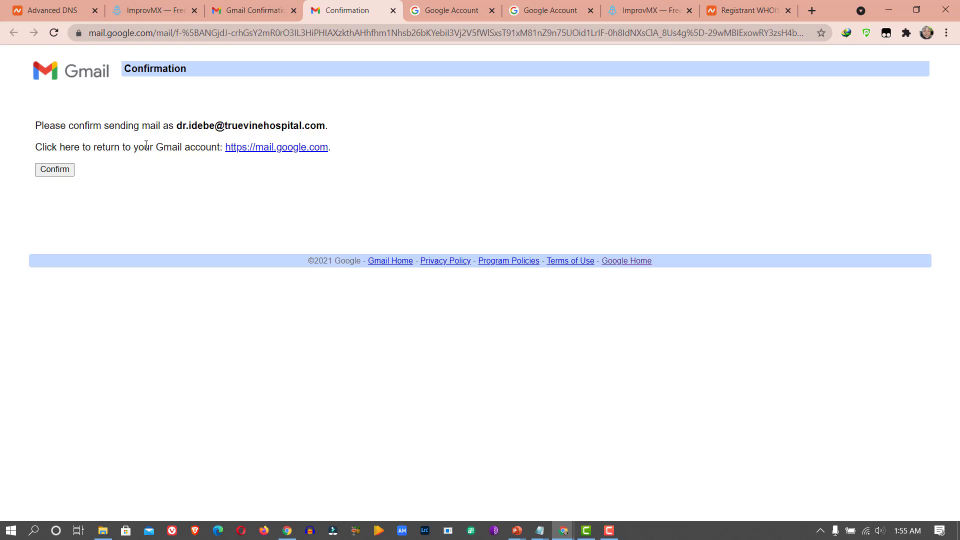
click(64, 172)
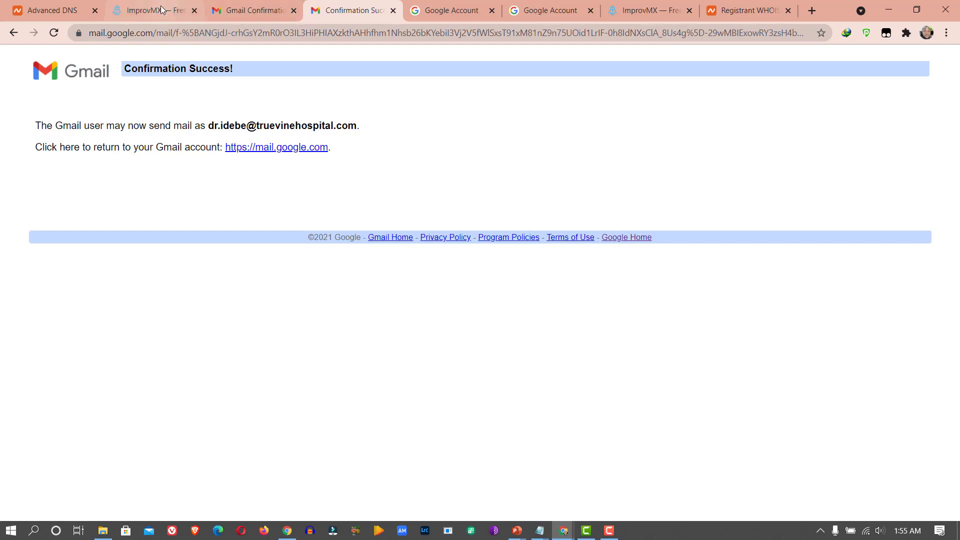
- Paste the confirmation code and verify the truevinehospital.com send-as address
click(230, 4)
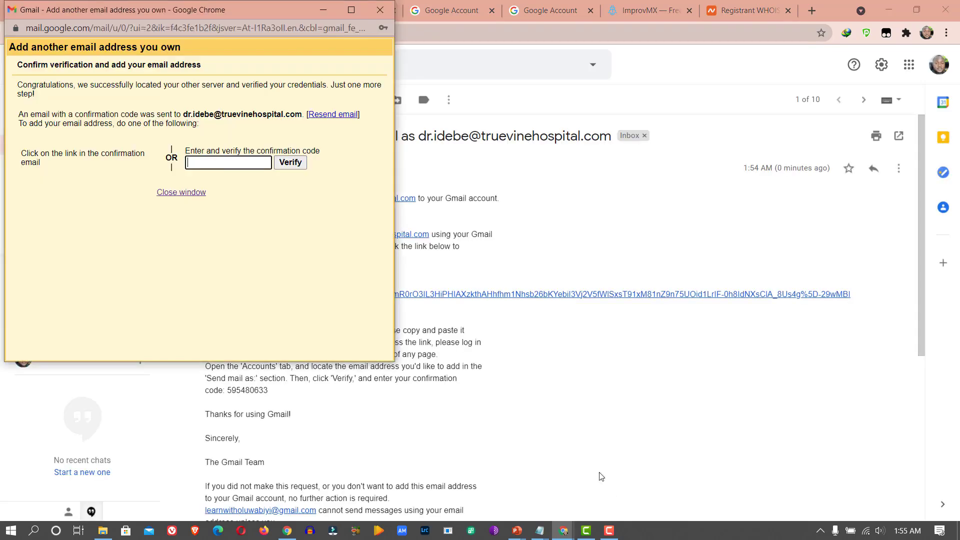
click(220, 162)
drag(184, 11, 644, 116)
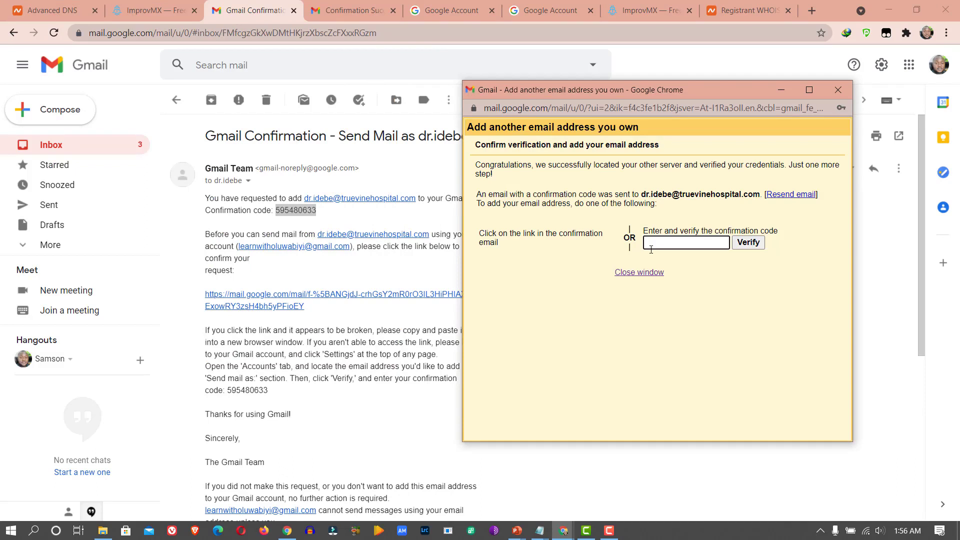
key(ctrl+v)
click(751, 245)
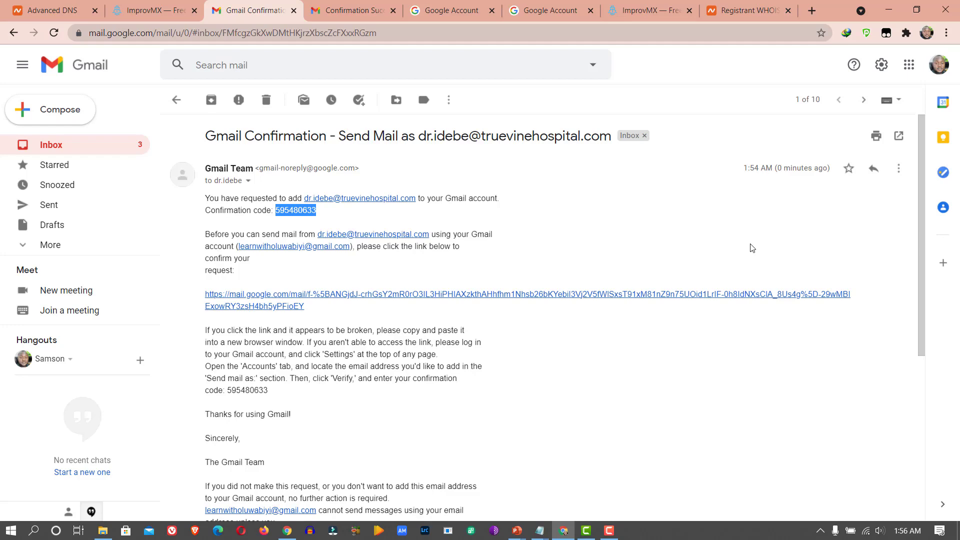
key(alt+Tab)
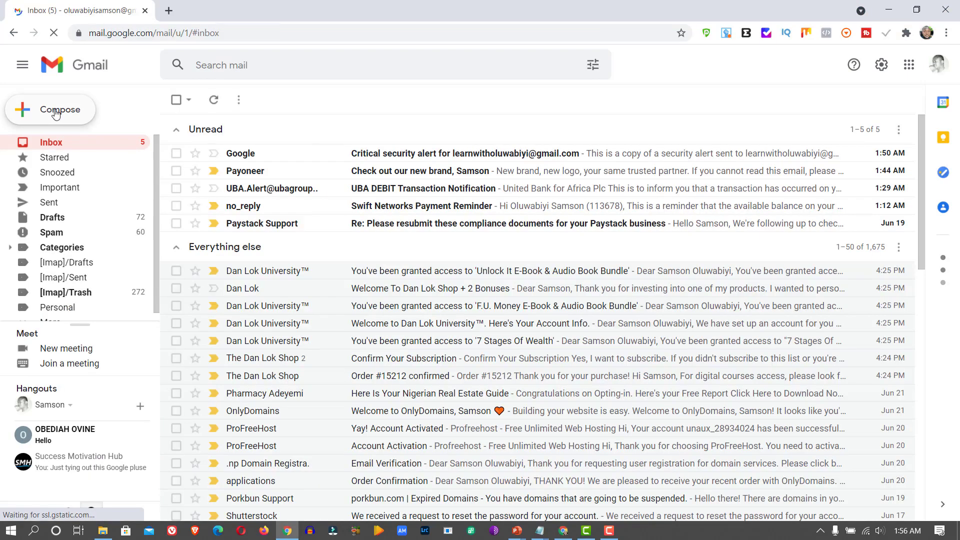
- Start a new email to the doctor's truevinehospital.com address with subject 'Appointment'
click(57, 113)
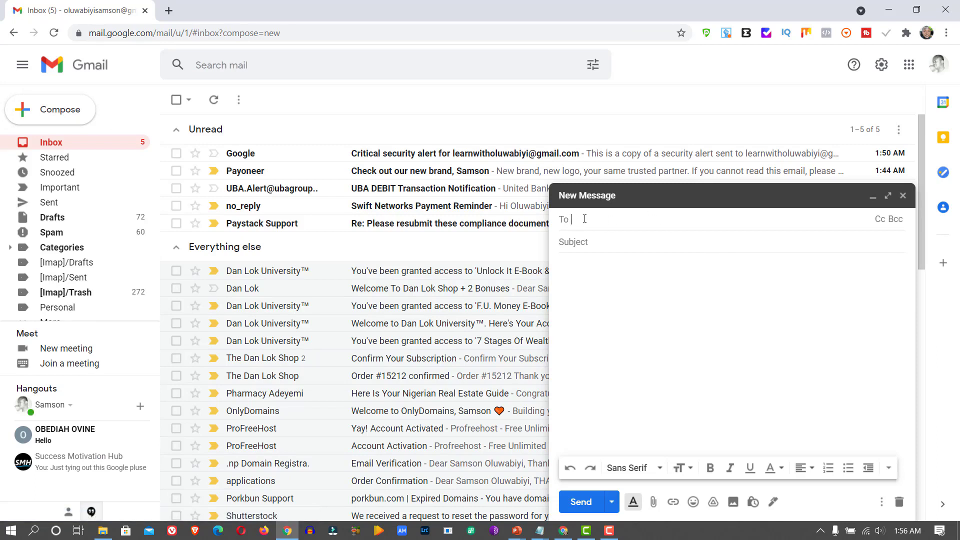
click(615, 246)
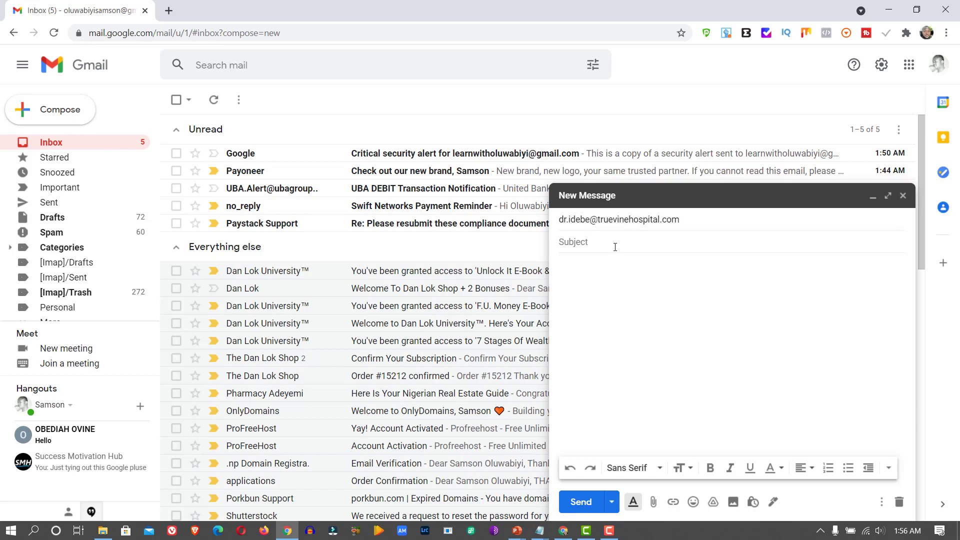
text(Appoi)
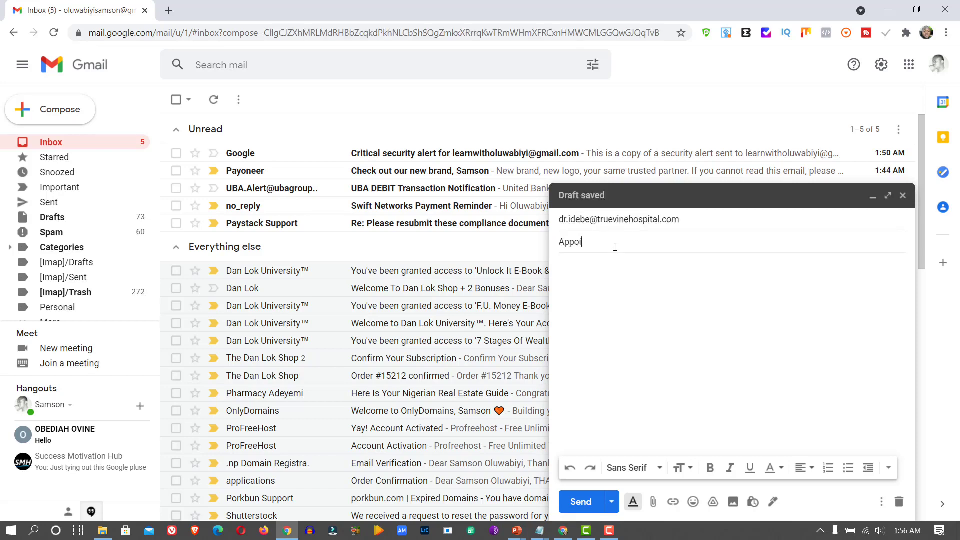
text(ntment)
- Write 'Can I come tomorrow for the appointment by 10am?', sign with Thanks and the sender's name, and send
click(609, 270)
text(Hello Dr.,)
key(Return)
text(Can I )
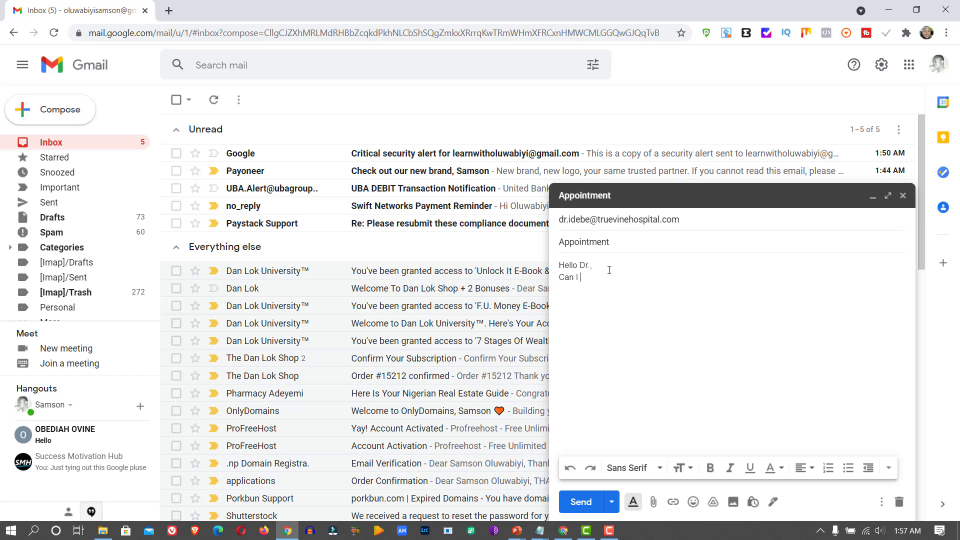
text(come tomorrow for the appointment by 10am?)
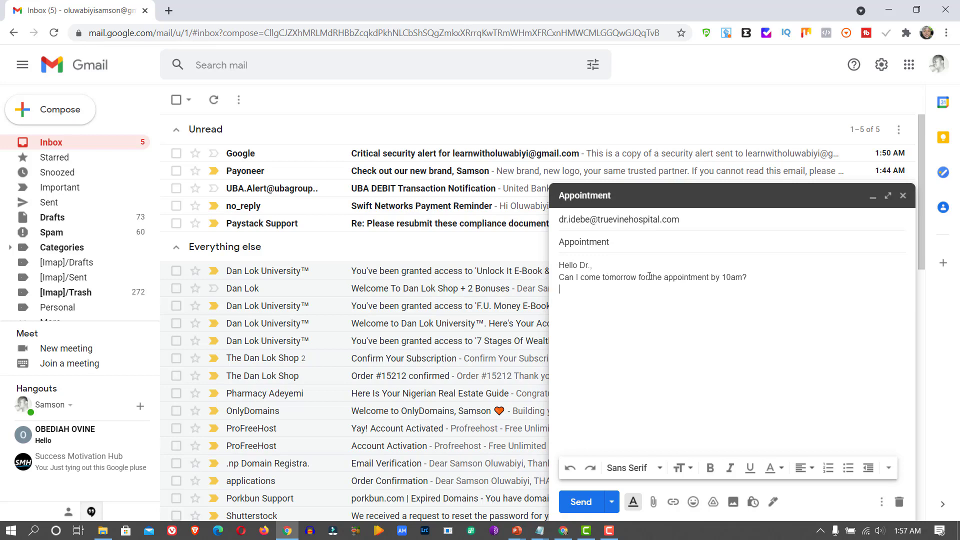
key(Return)
text(Thanks)
key(Return)
text(Oluwabiyi Ayodele Samson)
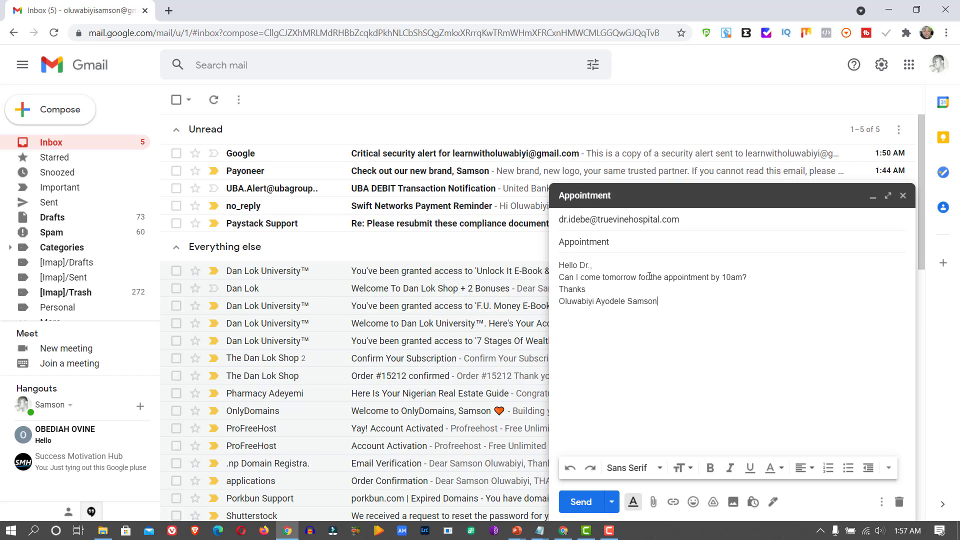
key(Return)
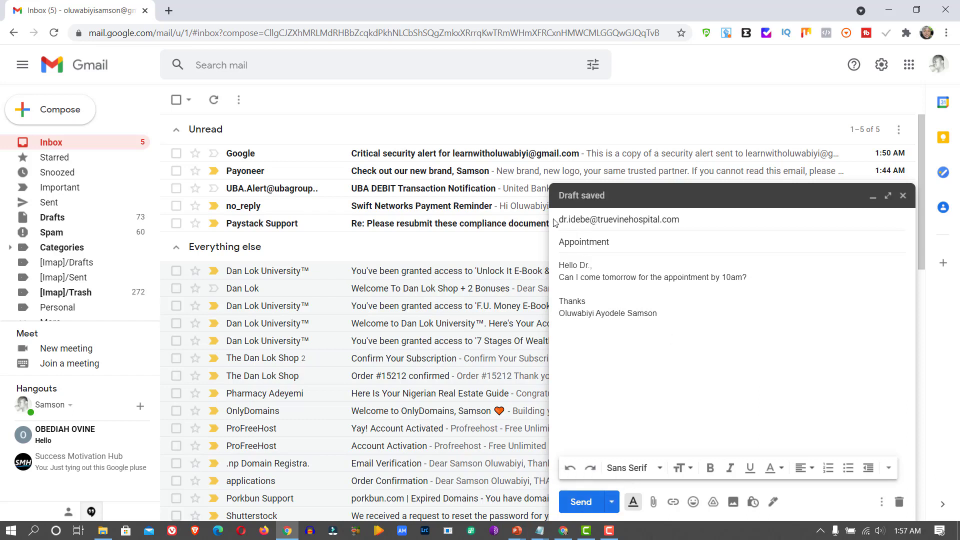
mouse_move(573, 223)
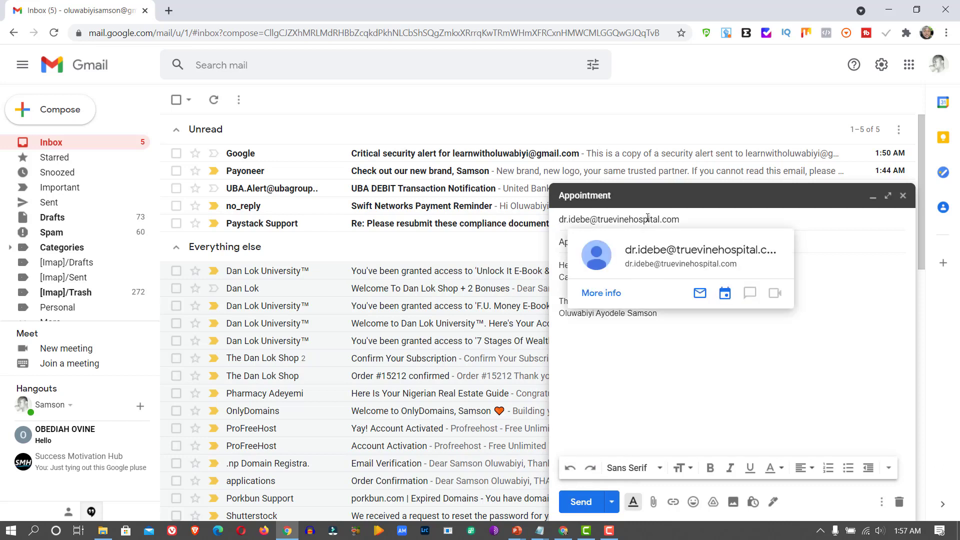
click(581, 502)
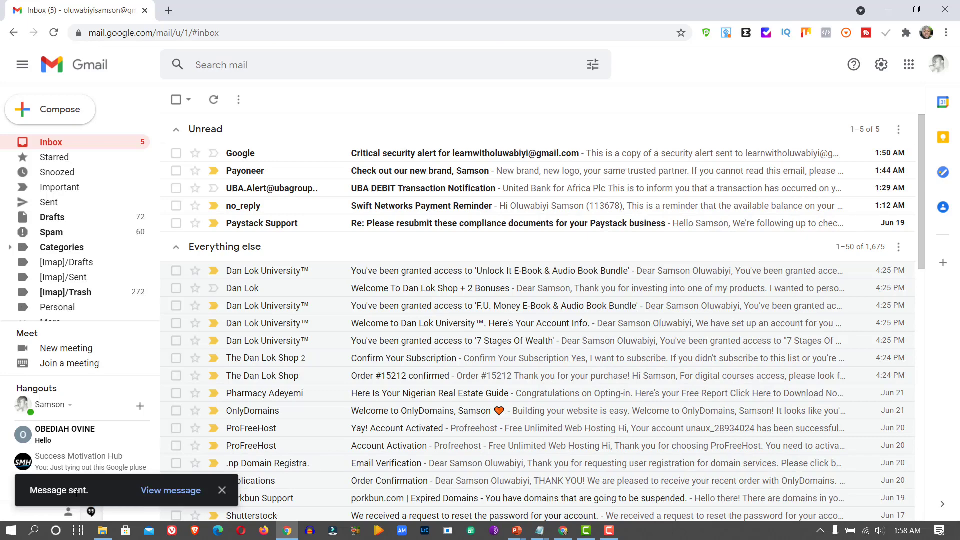
- Open the received Appointment email in the main inbox and show its delivery details
click(572, 533)
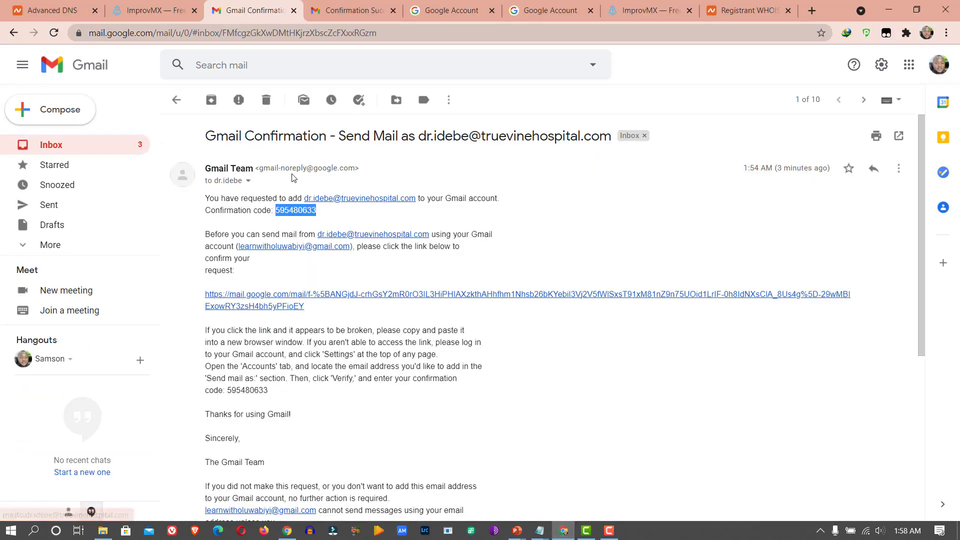
click(74, 147)
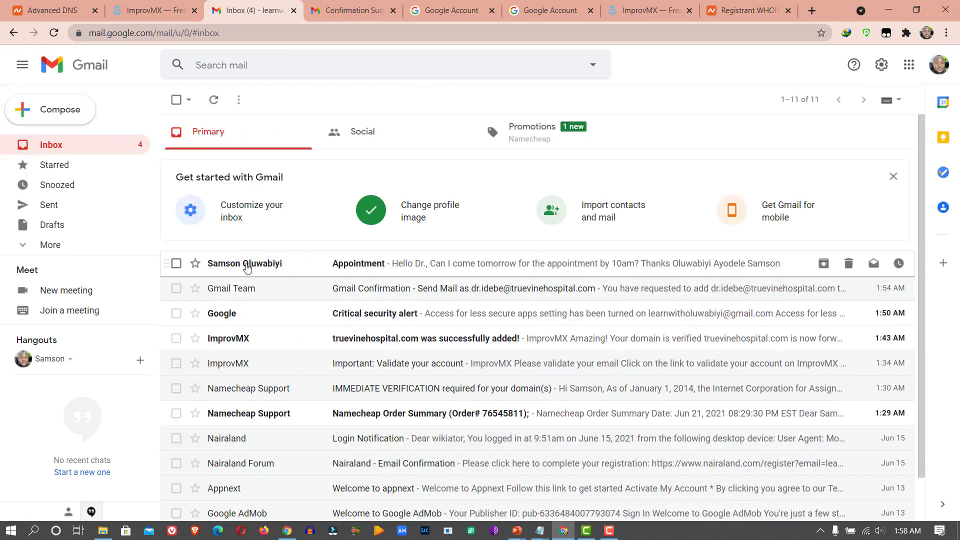
click(353, 267)
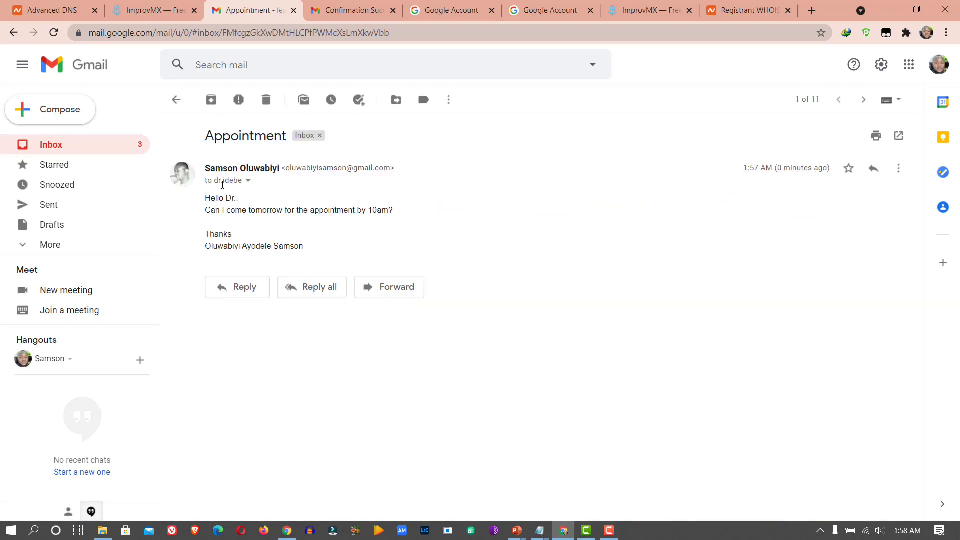
click(248, 182)
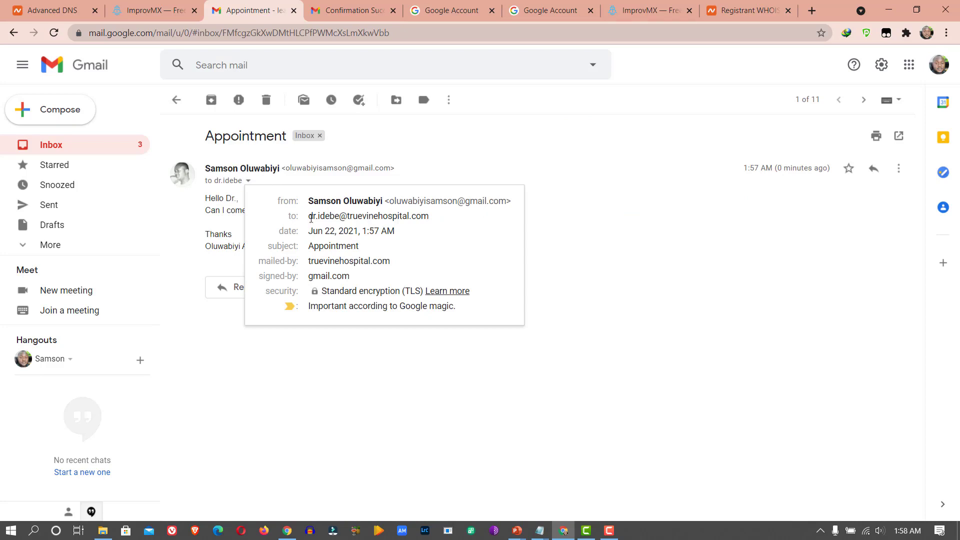
mouse_move(384, 220)
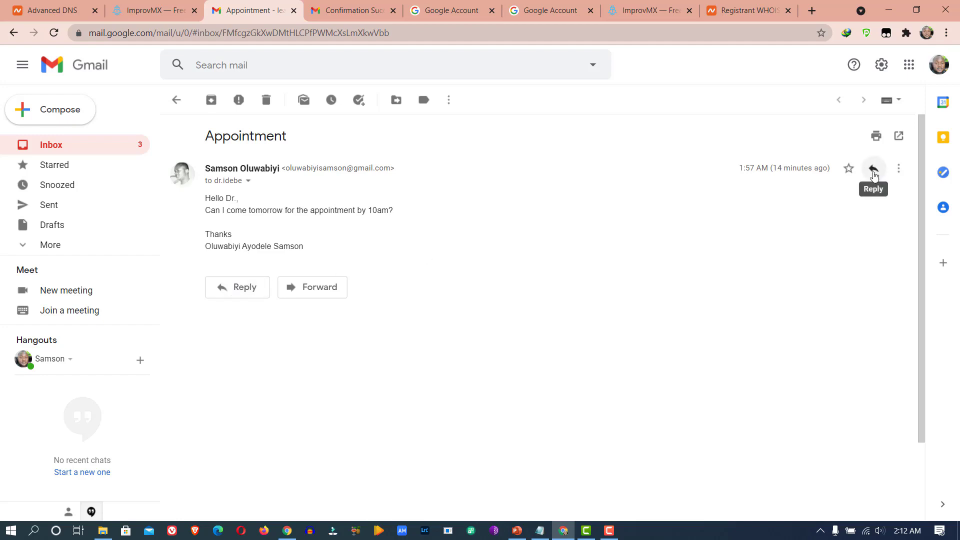
- Pop out a reply to the Appointment email, sending from the doctor's truevinehospital.com address
click(237, 293)
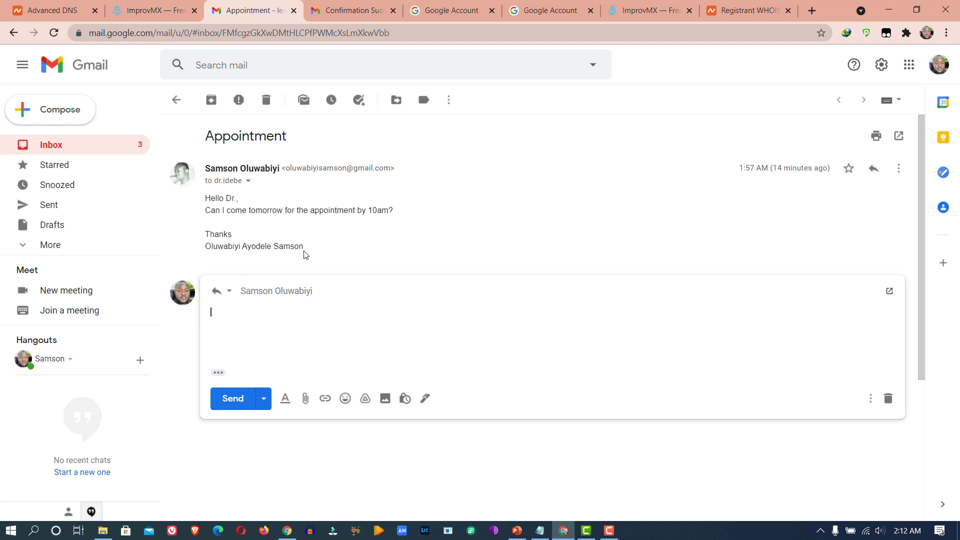
click(230, 293)
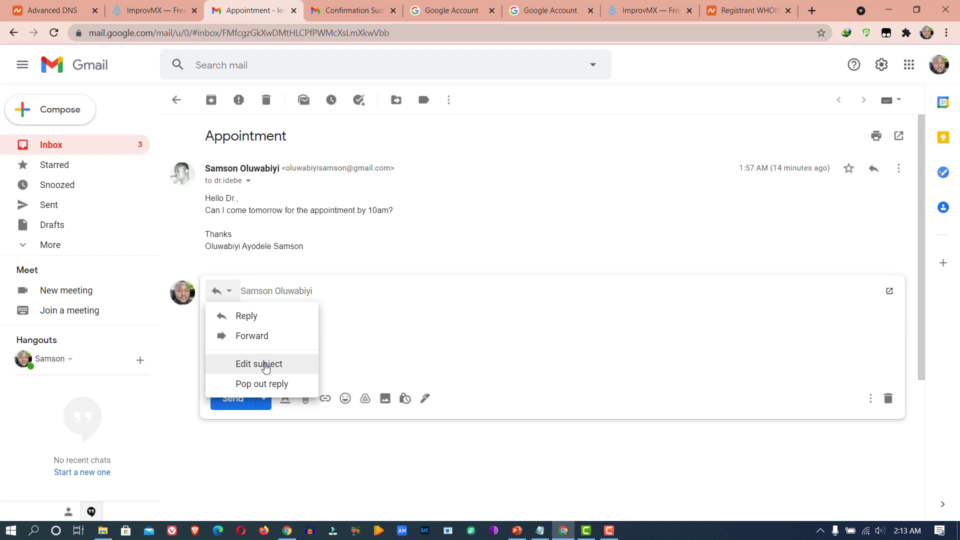
click(890, 292)
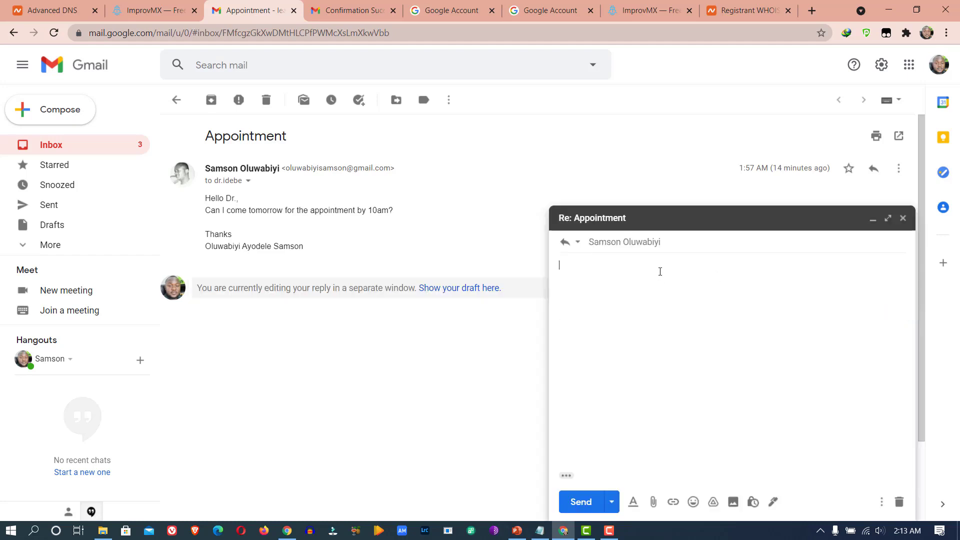
click(605, 242)
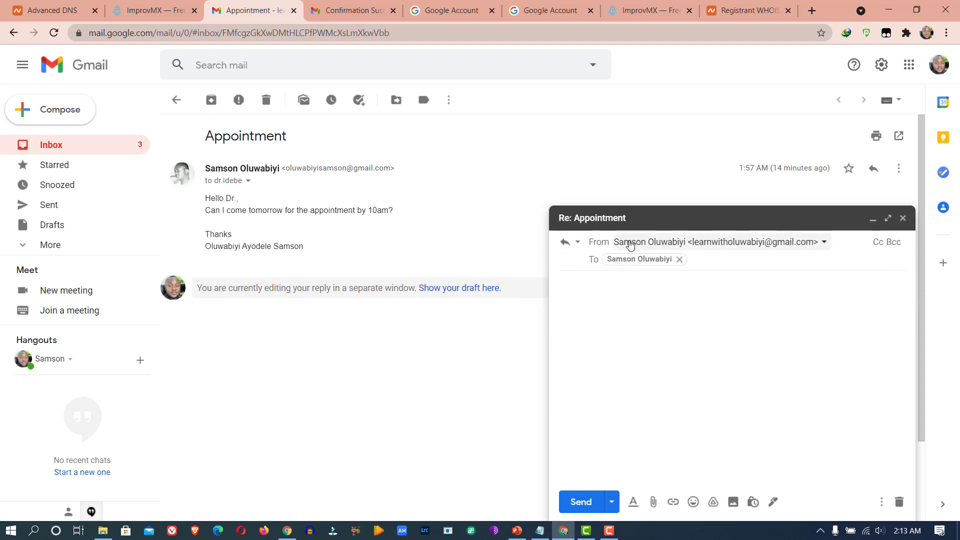
click(823, 245)
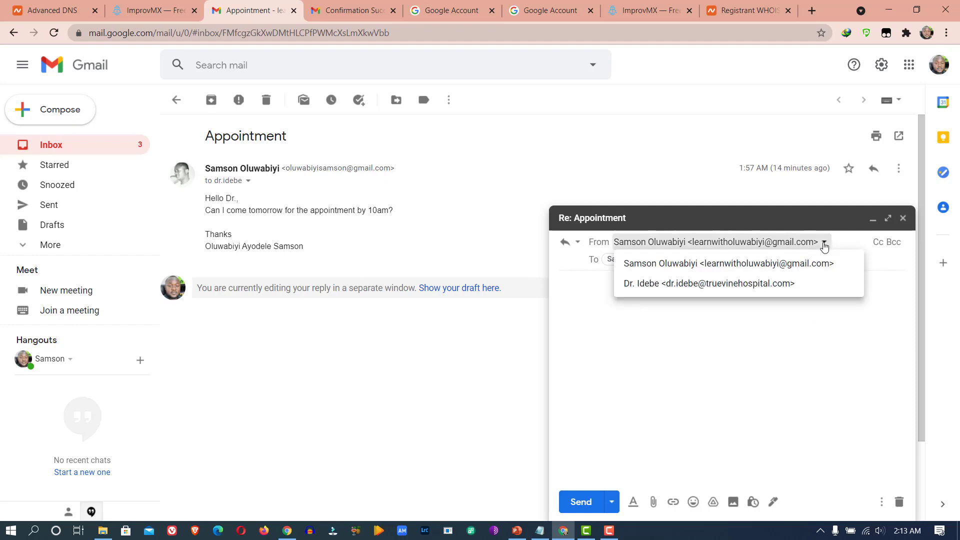
click(738, 283)
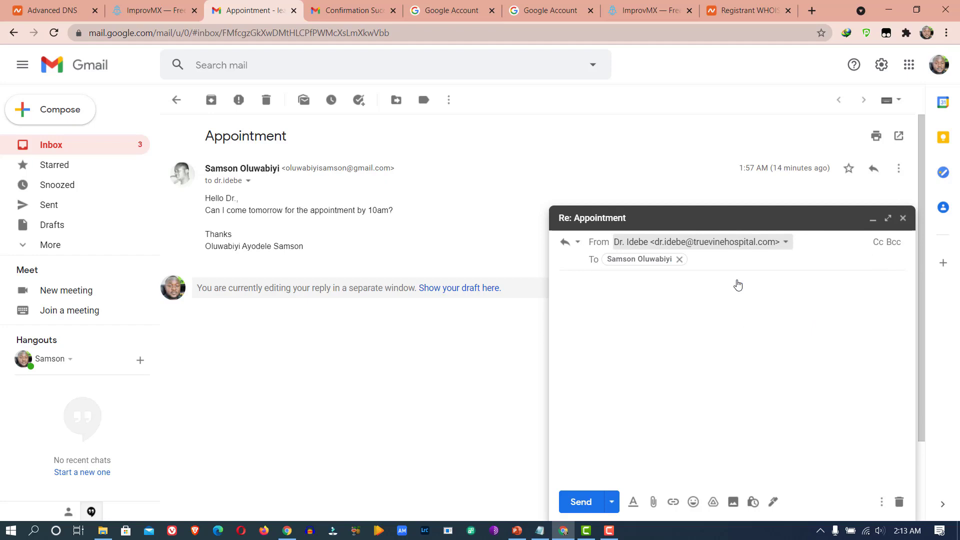
click(631, 287)
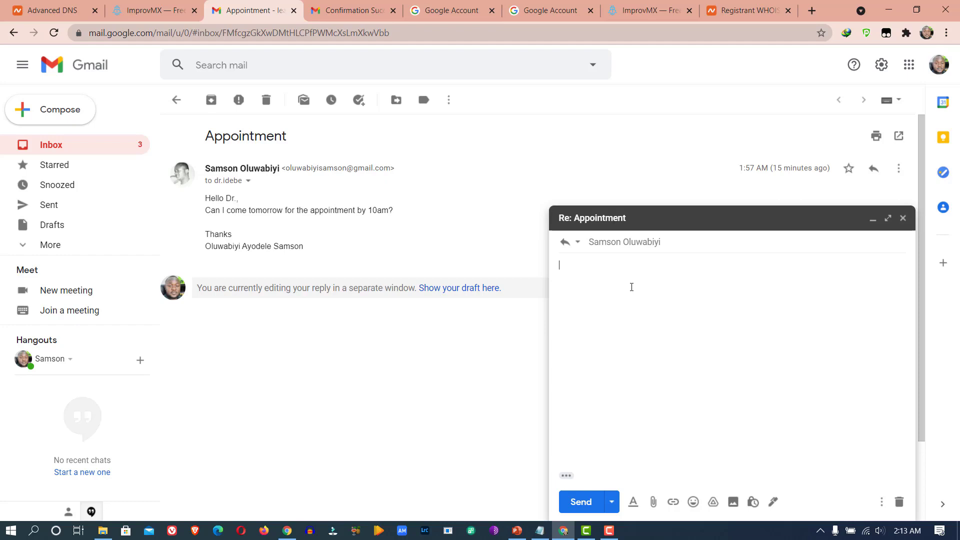
- Send the reply 'Yes, you can! But make sure you come with the balance.' with Thanks and the doctor's signature
text(Yes)
text(, you can)
text(But make)
text( sure y)
text(ou c)
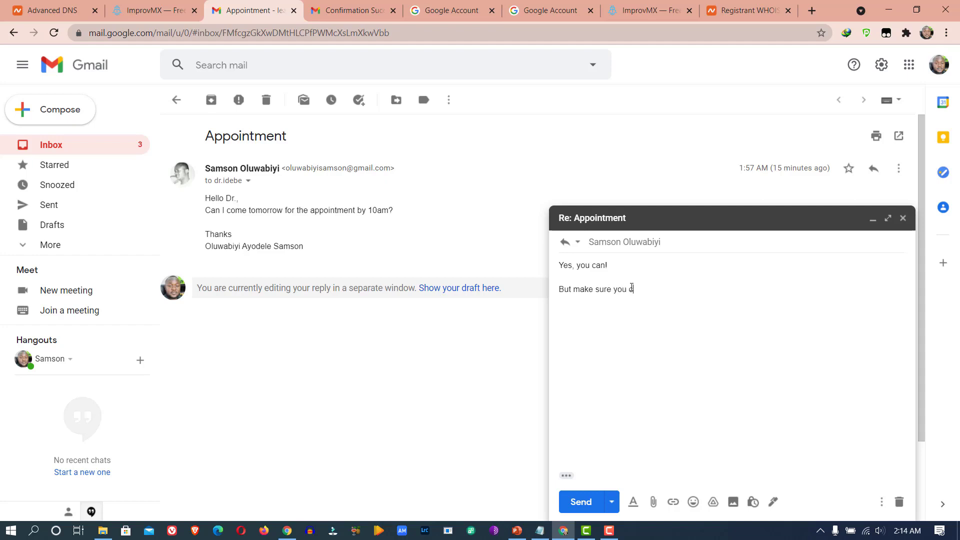
text(ome wi)
text(th the balance.  Thanks)
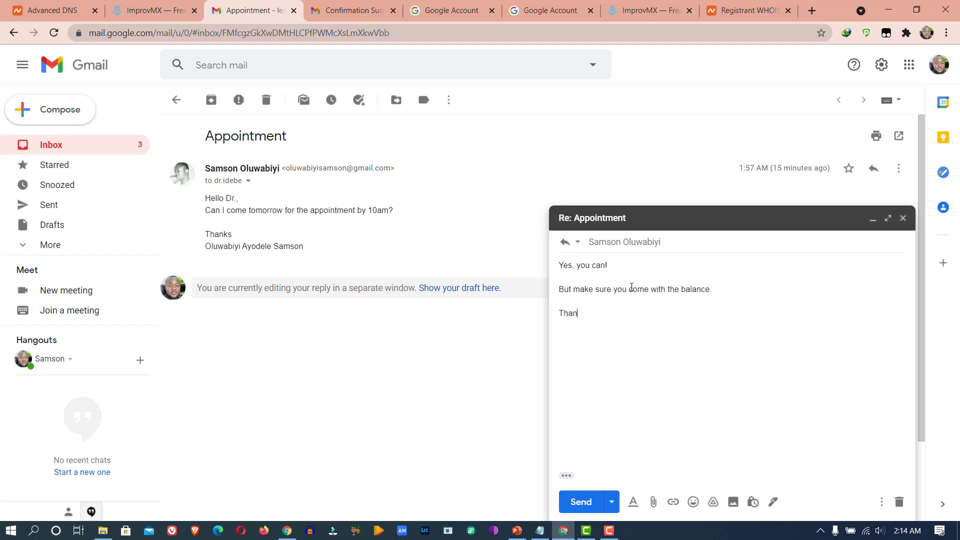
key(Return)
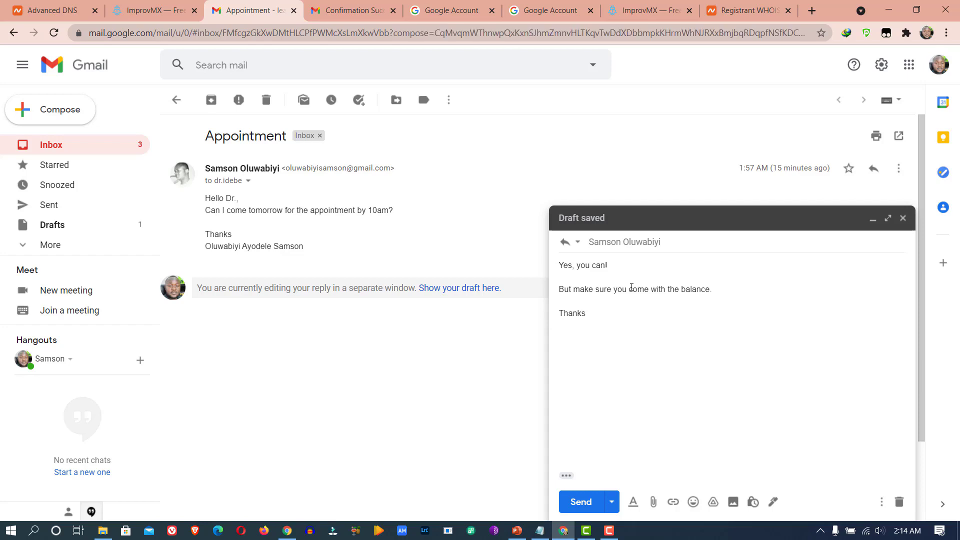
text(Dr.Idebe)
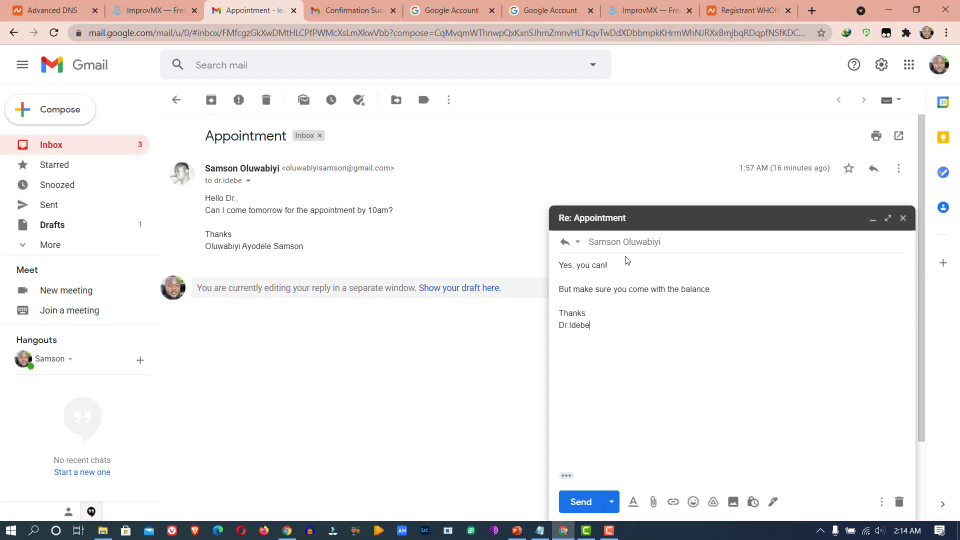
click(583, 503)
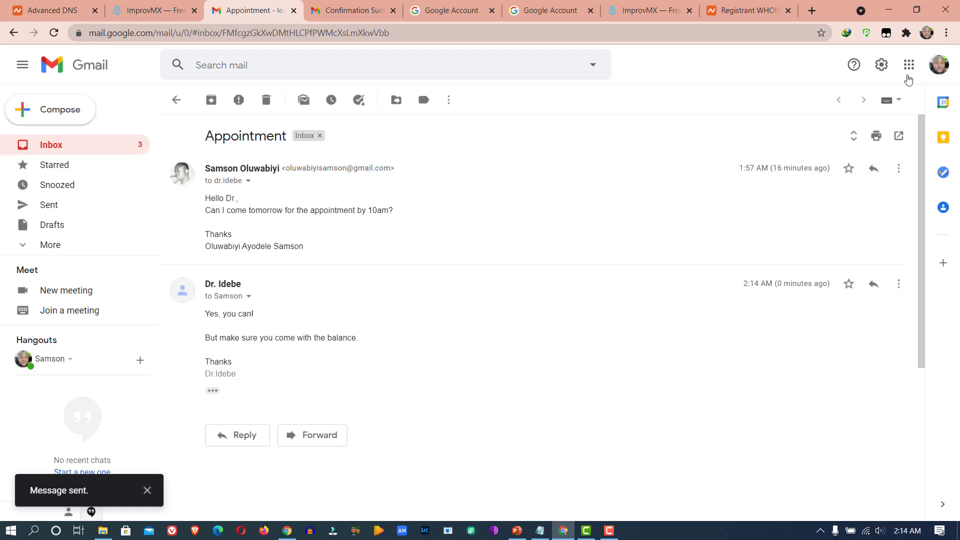
- In the original sender's inbox, open the reply and confirm it came from the truevinehospital.com address
click(939, 65)
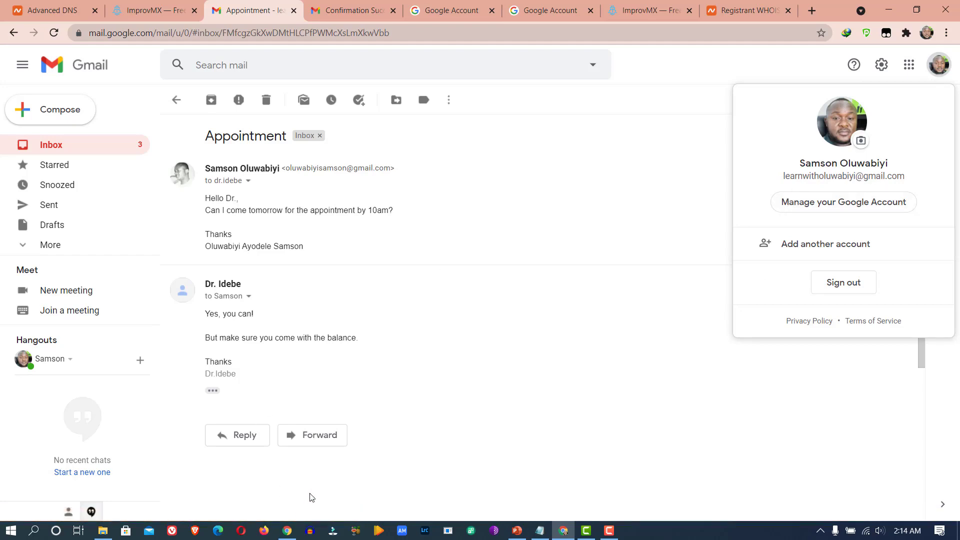
click(287, 530)
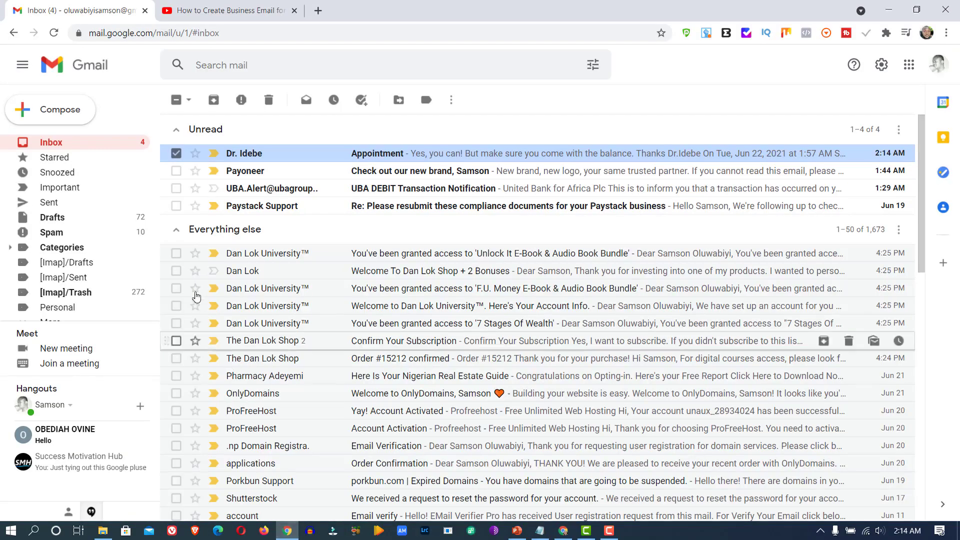
click(177, 153)
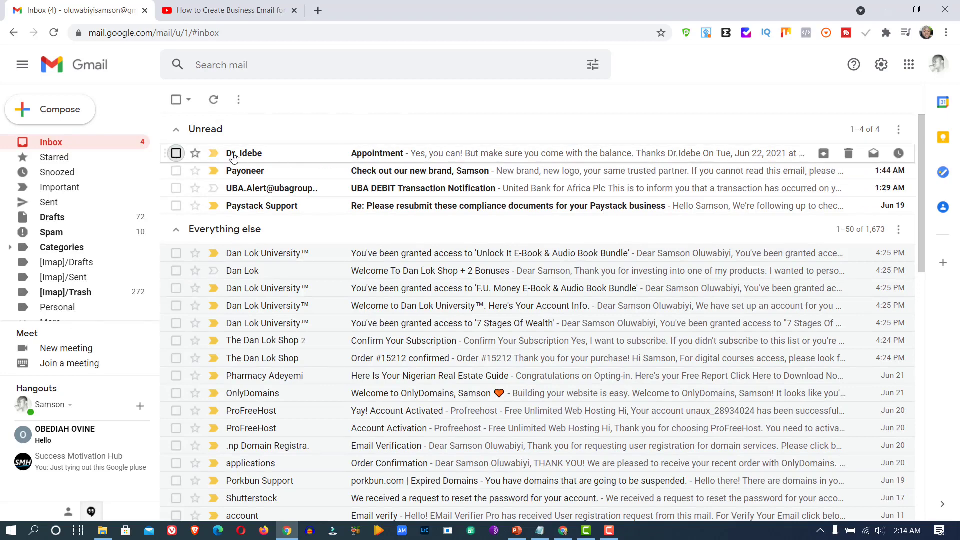
click(378, 158)
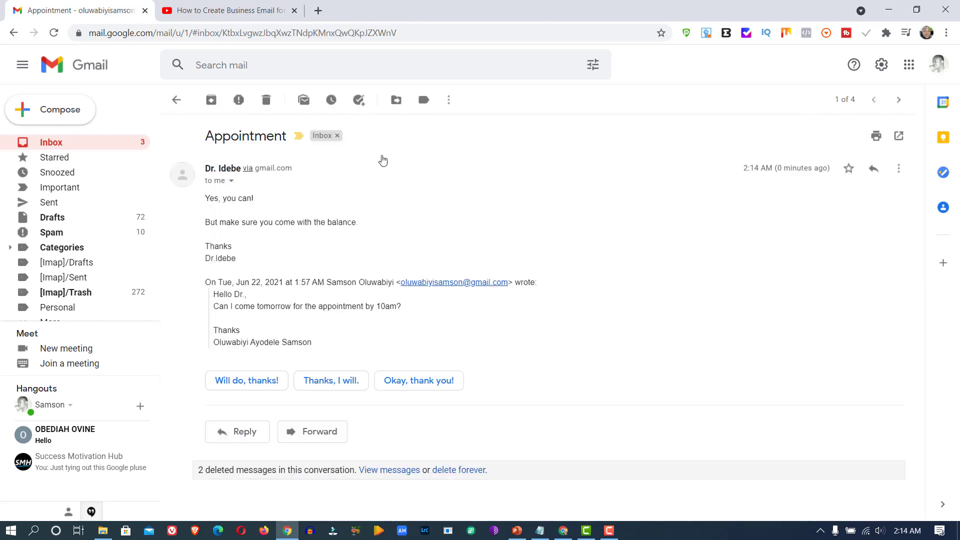
click(231, 182)
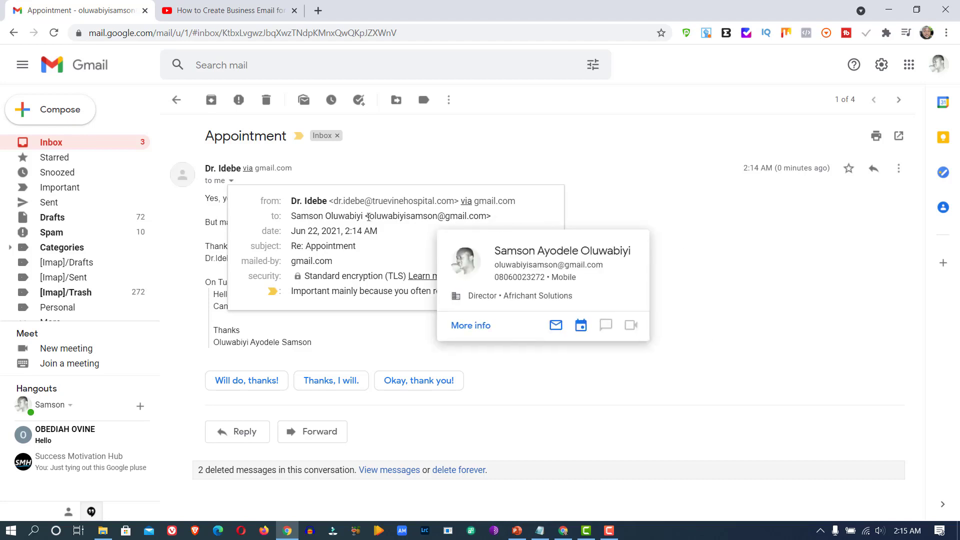
click(394, 486)
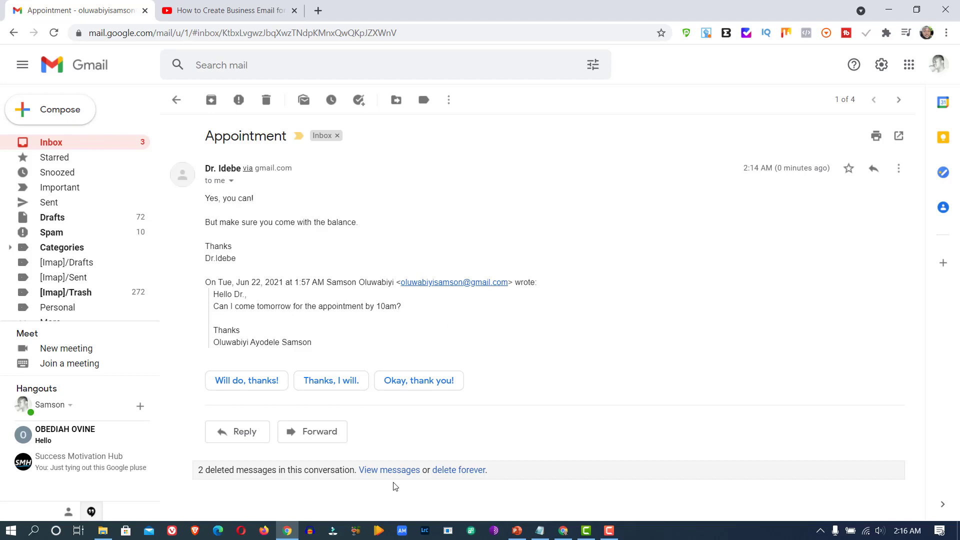
key(alt+Tab)
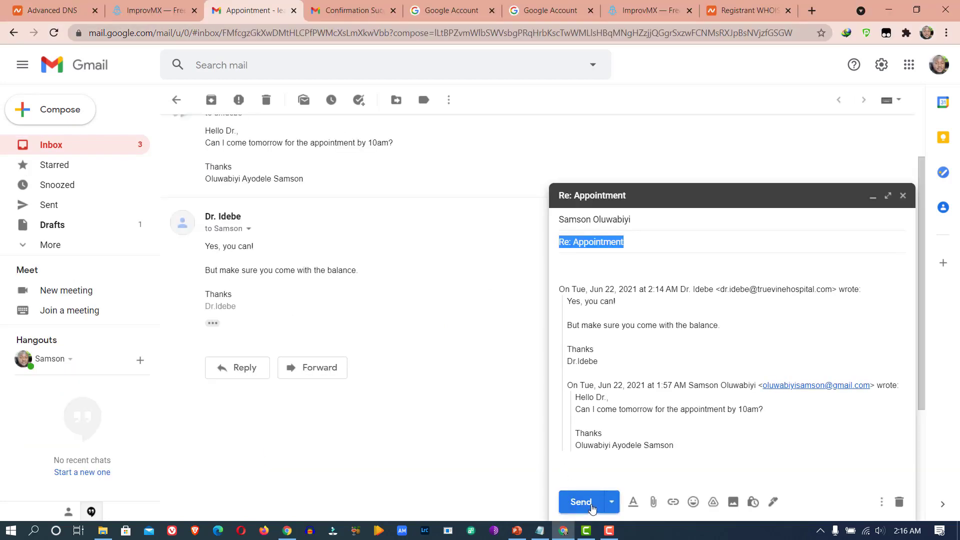